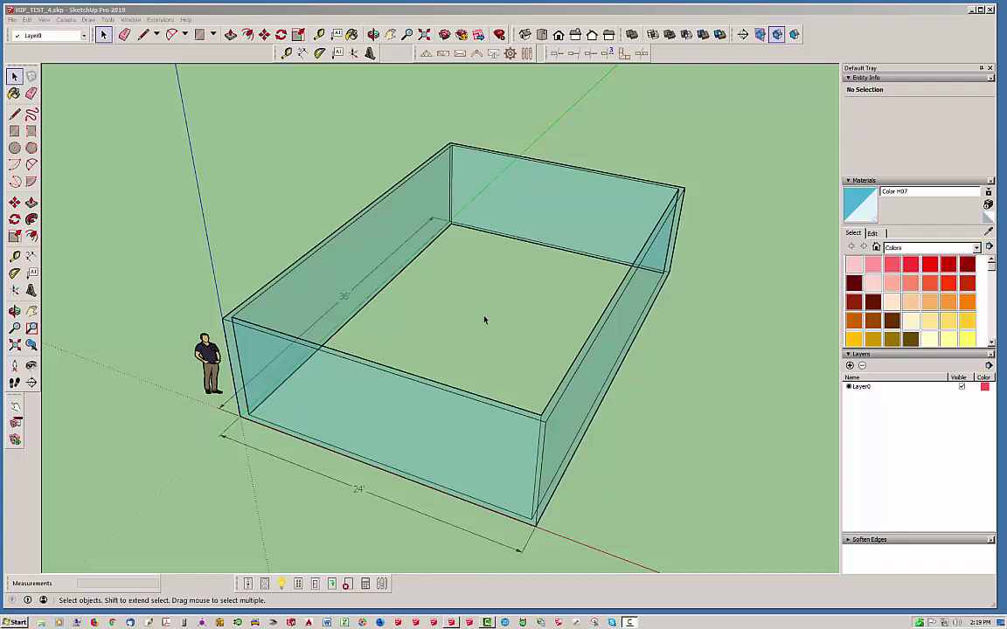
{"action": "middle_click_drag", "start_coordinate": [474, 324], "coordinate": [769, 337]}
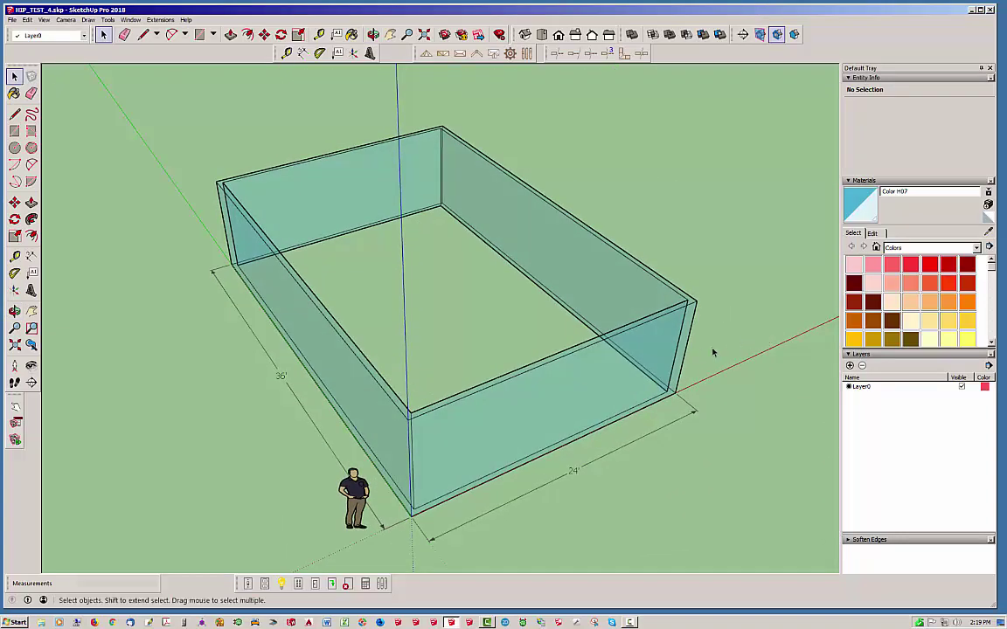
{"action": "middle_click_drag", "start_coordinate": [688, 359], "coordinate": [361, 347]}
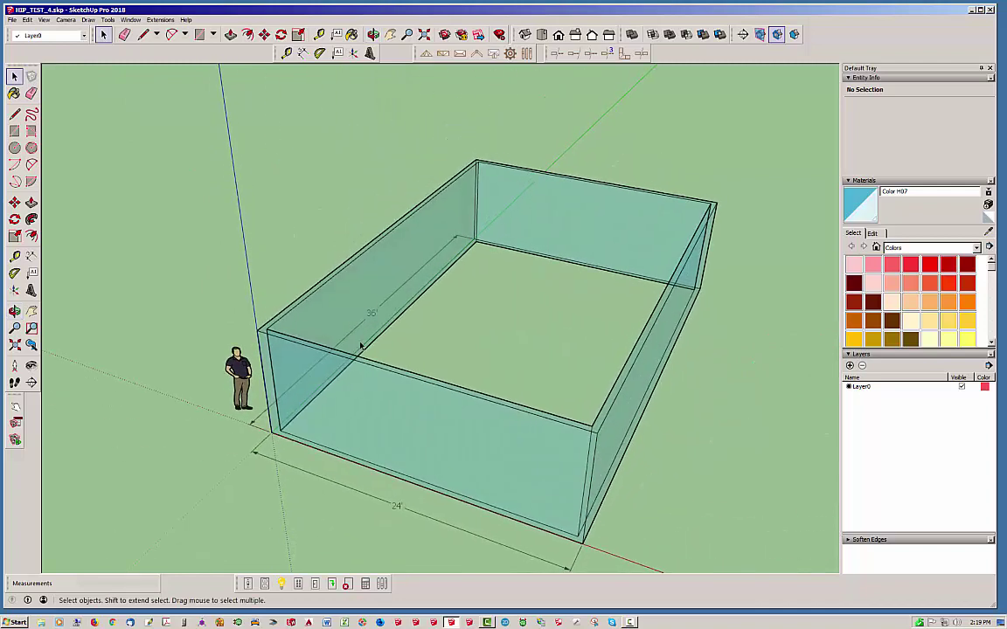
{"action": "middle_click_drag", "start_coordinate": [498, 414], "coordinate": [568, 420]}
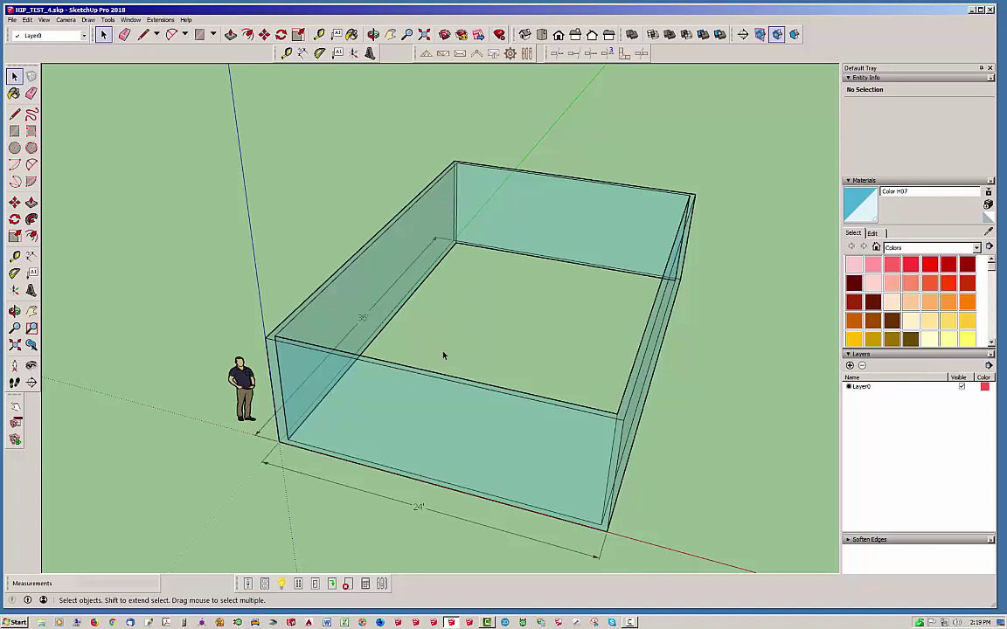
- Start a new Medeek rafter roof and choose Hip Roof as the roof rafter family
{"action": "left_click", "coordinate": [476, 55]}
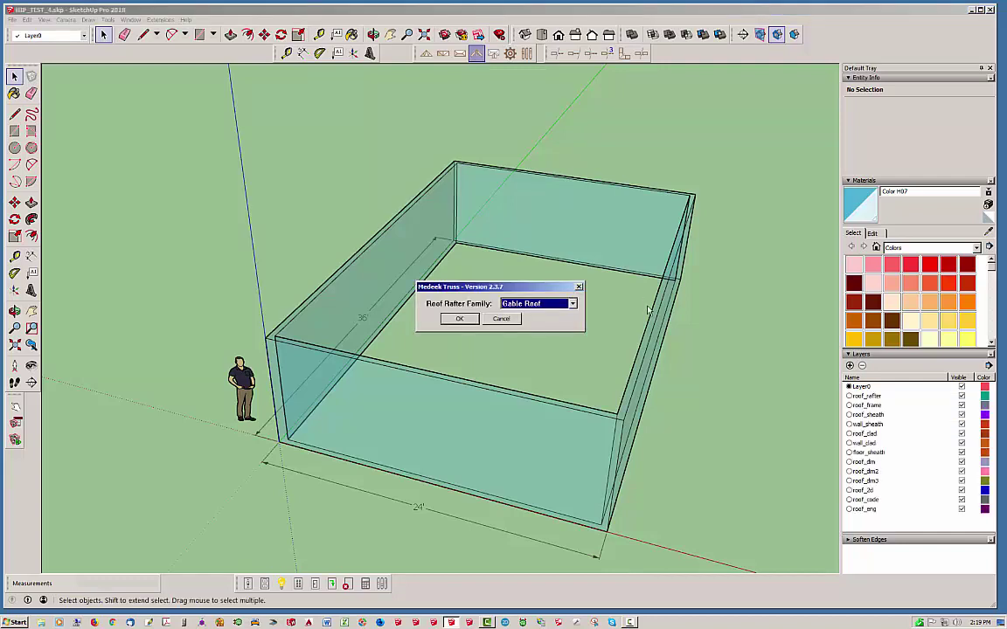
{"action": "left_click", "coordinate": [573, 305]}
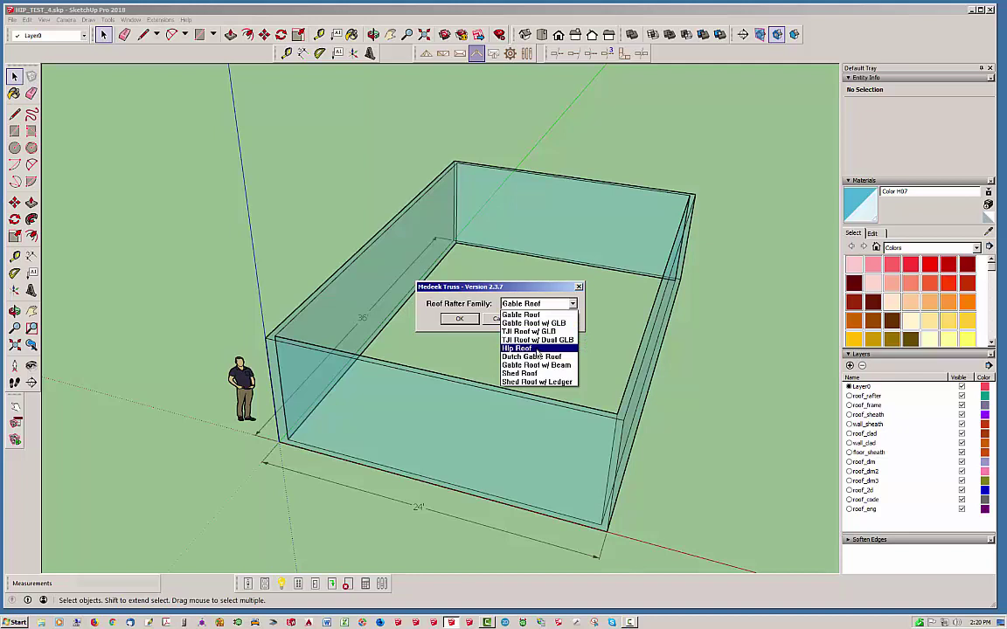
{"action": "left_click", "coordinate": [534, 350]}
{"action": "left_click", "coordinate": [460, 318]}
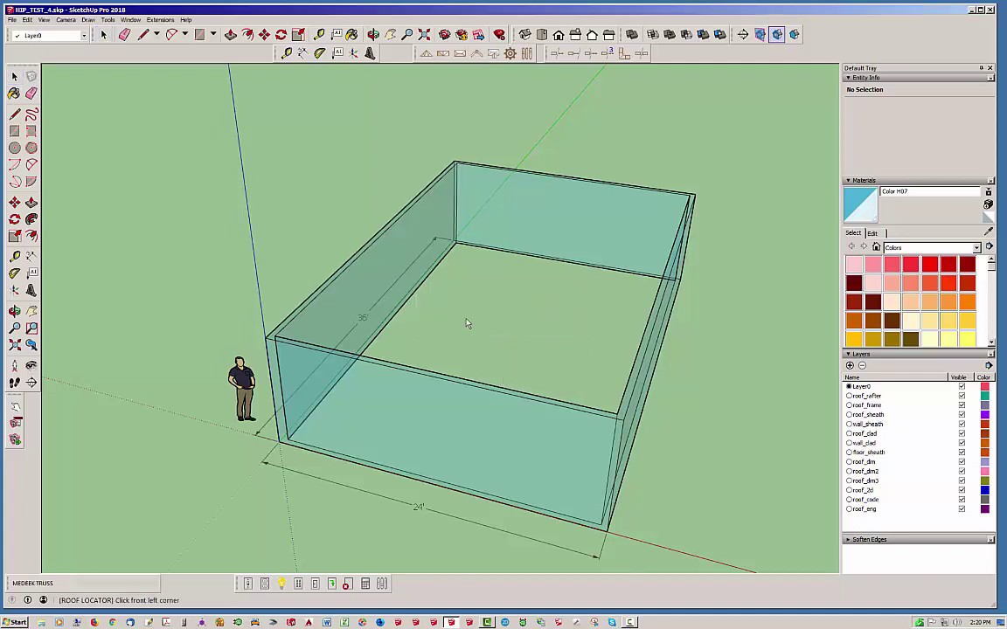
- Locate the hip roof on the walls' outer top corners, spanning 24' across the front and 36' along the building length
{"action": "mouse_move", "coordinate": [284, 342]}
{"action": "middle_mouse_down"}
{"action": "mouse_move", "coordinate": [444, 387]}
{"action": "mouse_move", "coordinate": [287, 349]}
{"action": "middle_mouse_up"}
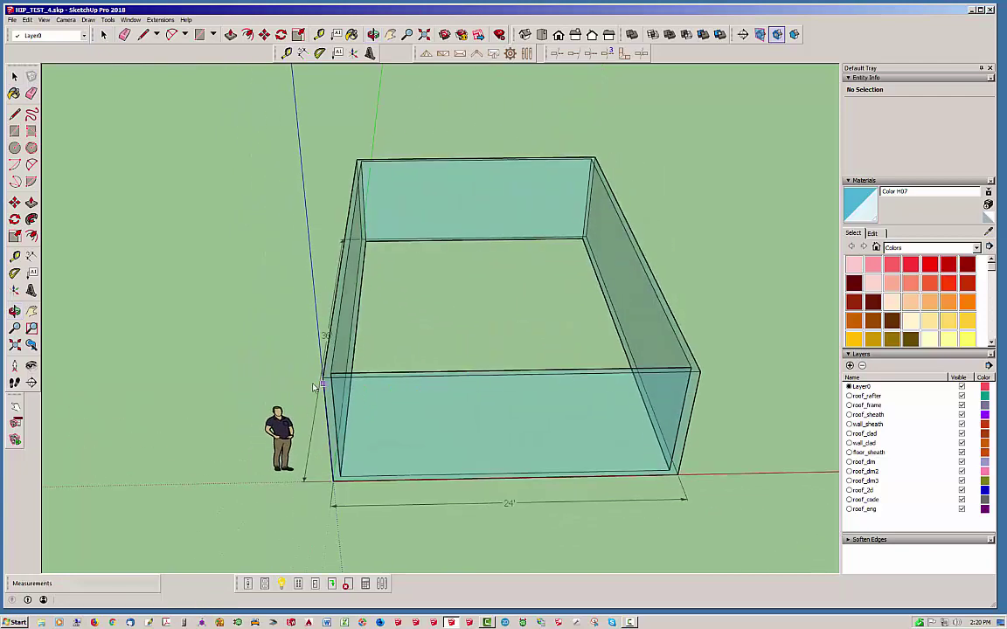
{"action": "left_click", "coordinate": [325, 379]}
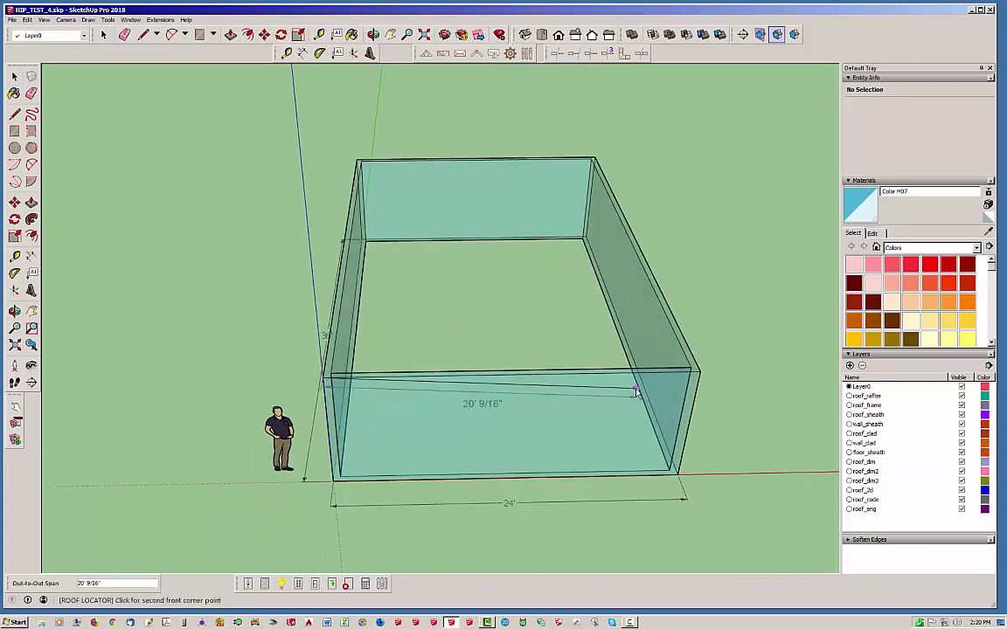
{"action": "middle_click_drag", "start_coordinate": [636, 386], "coordinate": [393, 433]}
{"action": "left_click", "coordinate": [478, 467]}
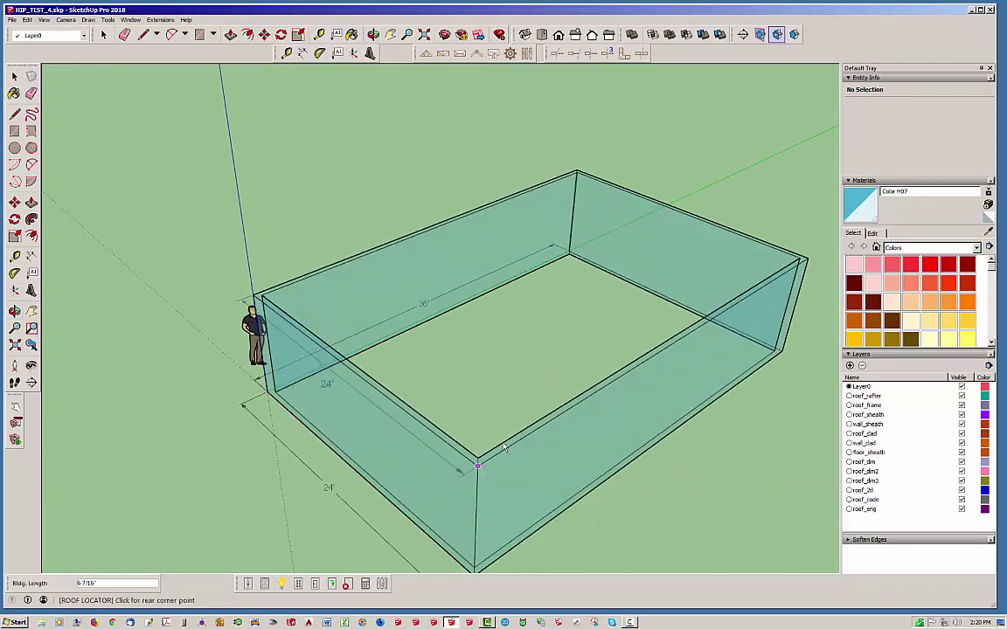
{"action": "middle_click_drag", "start_coordinate": [676, 337], "coordinate": [410, 374]}
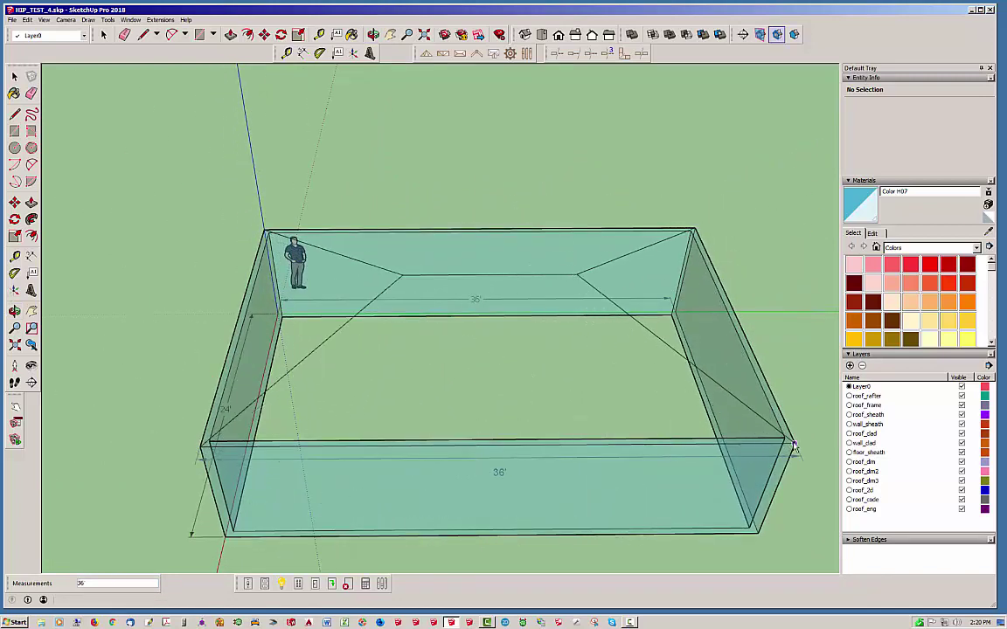
{"action": "left_click", "coordinate": [793, 447]}
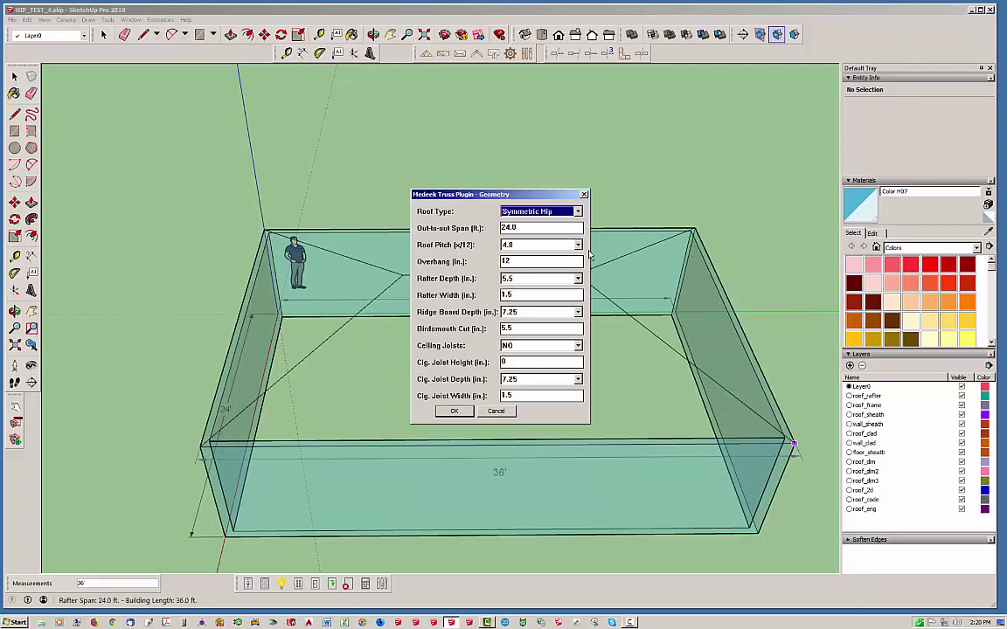
- Accept the Symmetric Hip geometry with a 24 ft span, 4:12 pitch, 12 in overhang and 5.5 in rafter depth
{"action": "left_click_drag", "start_coordinate": [551, 198], "coordinate": [531, 180]}
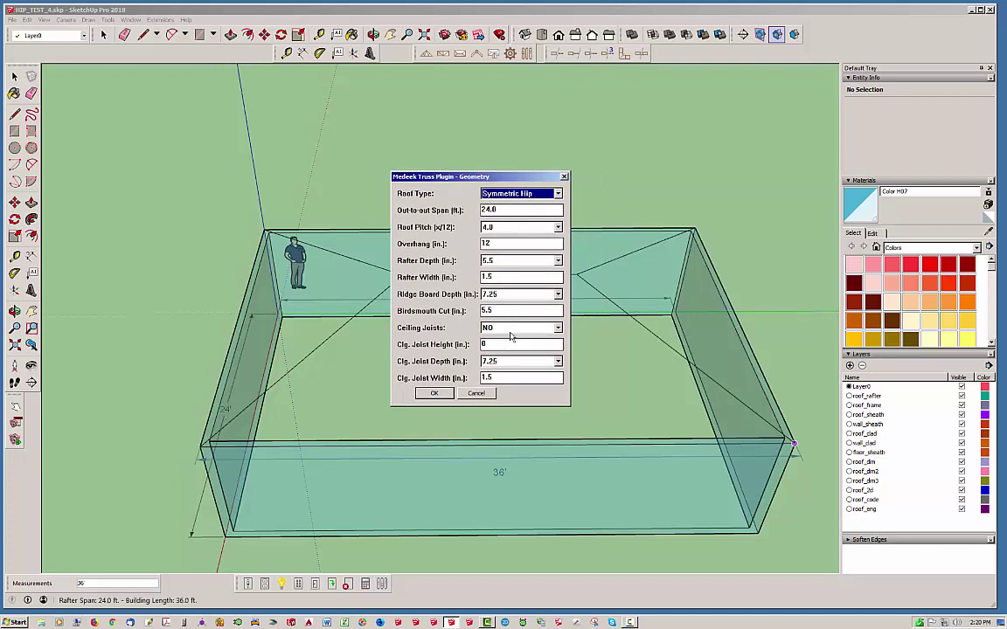
{"action": "left_click_drag", "start_coordinate": [527, 178], "coordinate": [502, 177]}
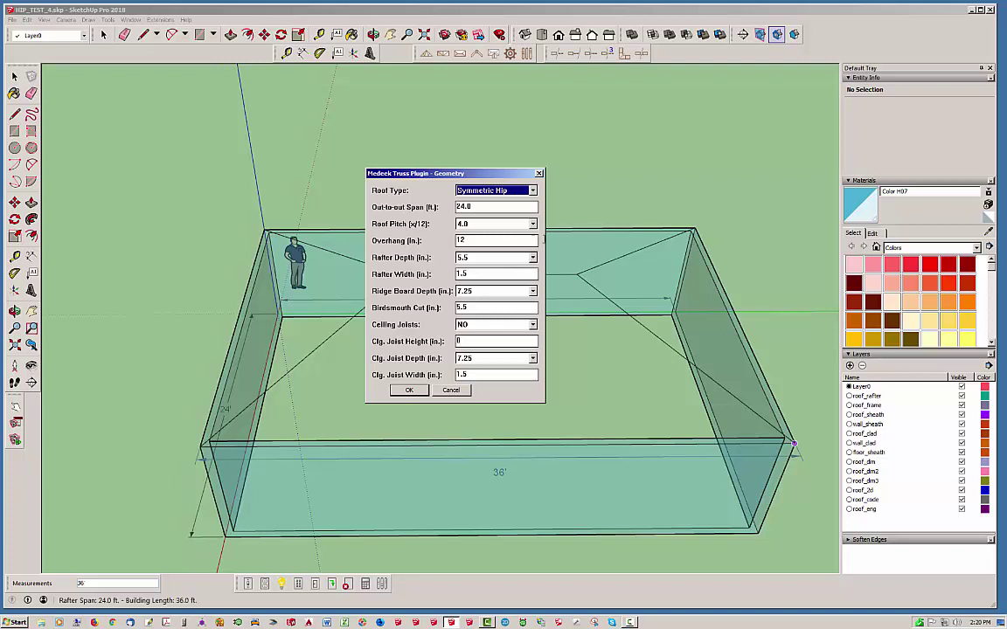
{"action": "left_click", "coordinate": [533, 190]}
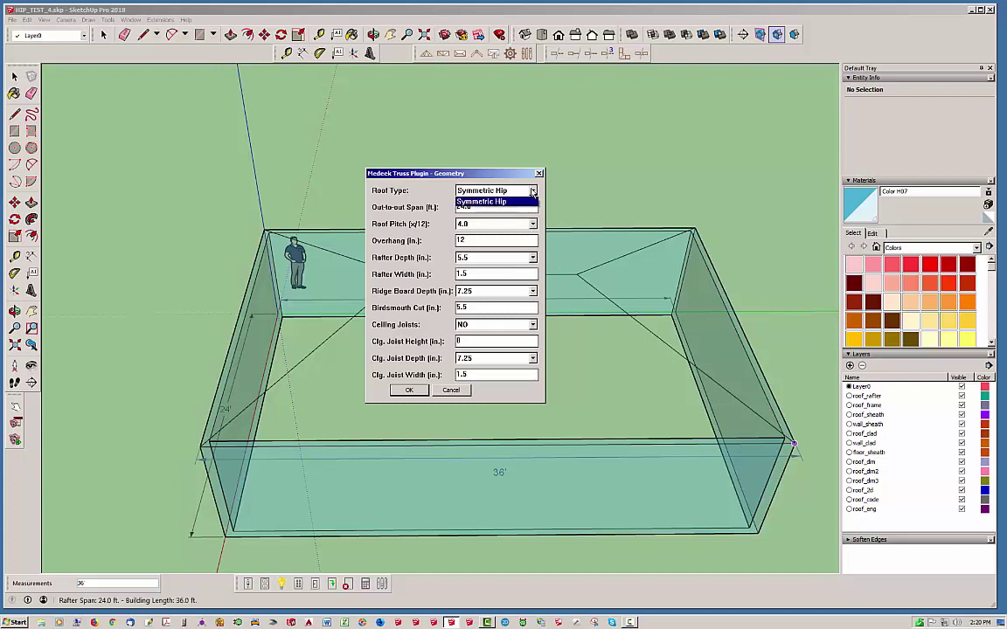
{"action": "left_click", "coordinate": [492, 203]}
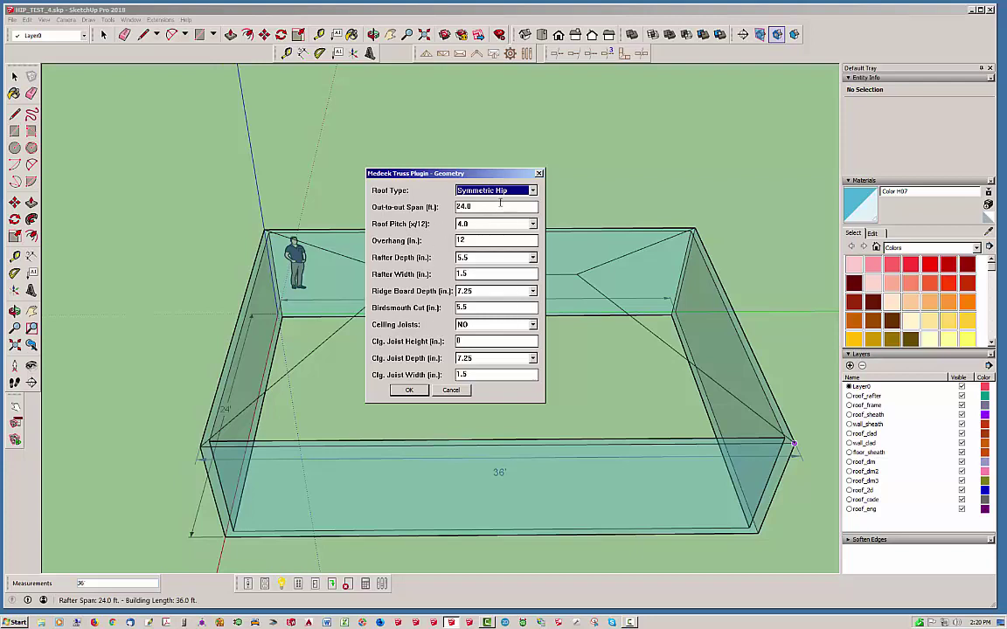
{"action": "left_click_drag", "start_coordinate": [510, 175], "coordinate": [519, 154]}
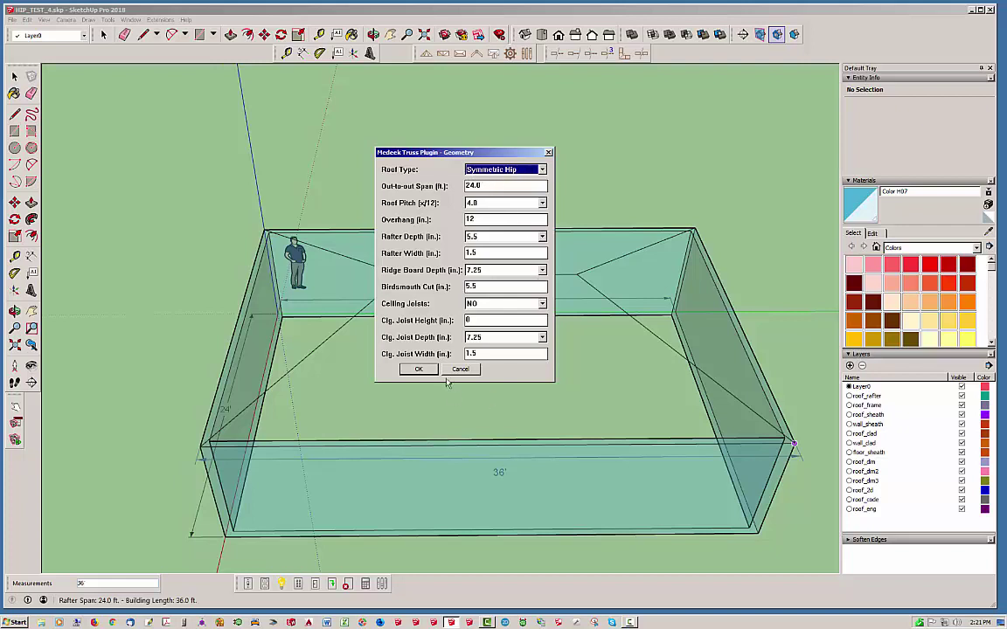
{"action": "left_click", "coordinate": [419, 370]}
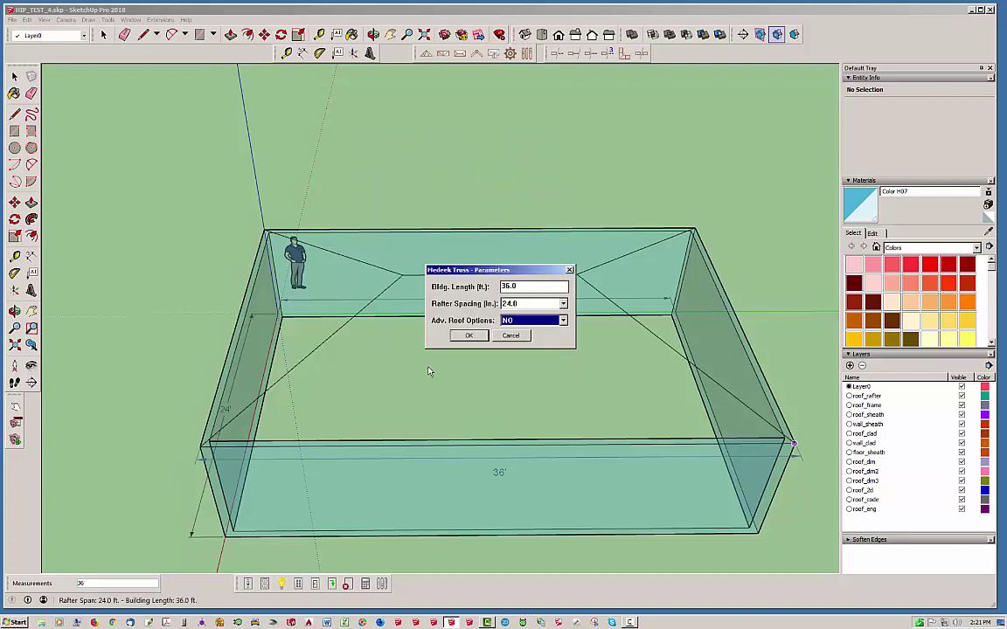
- Enable the advanced roof options, keeping the 36 ft building length and 24 in rafter spacing
{"action": "left_click", "coordinate": [530, 321]}
{"action": "left_click", "coordinate": [516, 338]}
{"action": "left_click", "coordinate": [472, 336]}
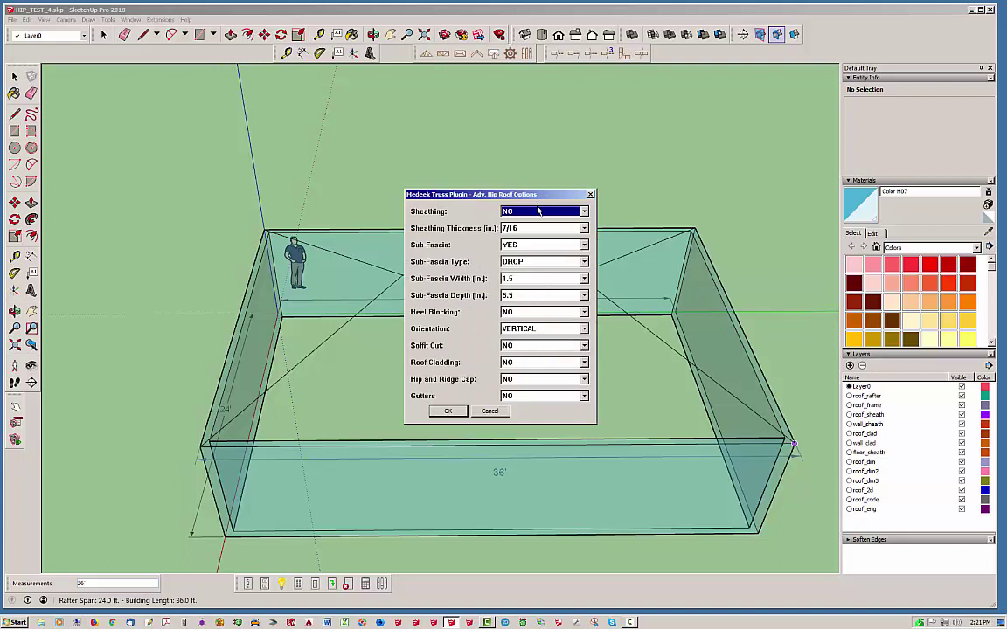
- Turn on sheathing, roof cladding, hip and ridge cap, and gutters in the advanced hip roof options
{"action": "left_click", "coordinate": [535, 211]}
{"action": "left_click", "coordinate": [535, 224]}
{"action": "left_click", "coordinate": [528, 362]}
{"action": "left_click", "coordinate": [532, 381]}
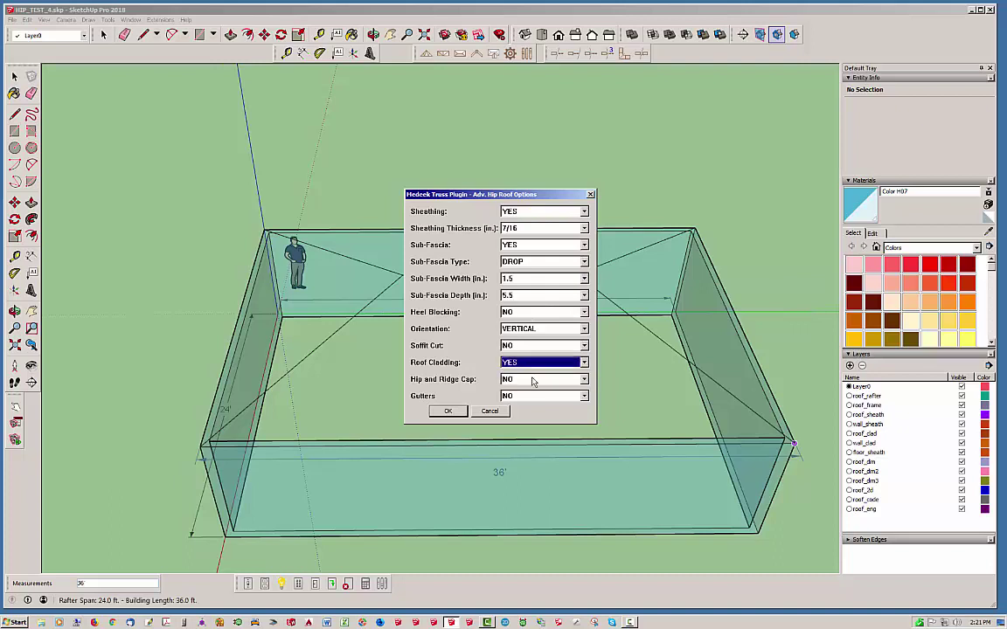
{"action": "left_click", "coordinate": [532, 381]}
{"action": "left_click", "coordinate": [532, 397]}
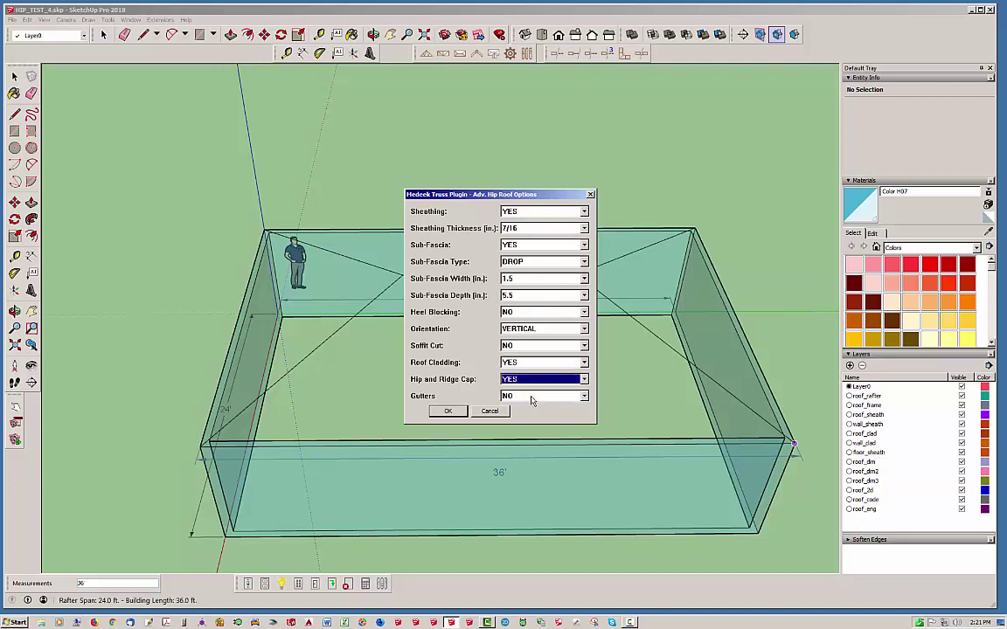
{"action": "left_click", "coordinate": [532, 399]}
{"action": "left_click", "coordinate": [524, 413]}
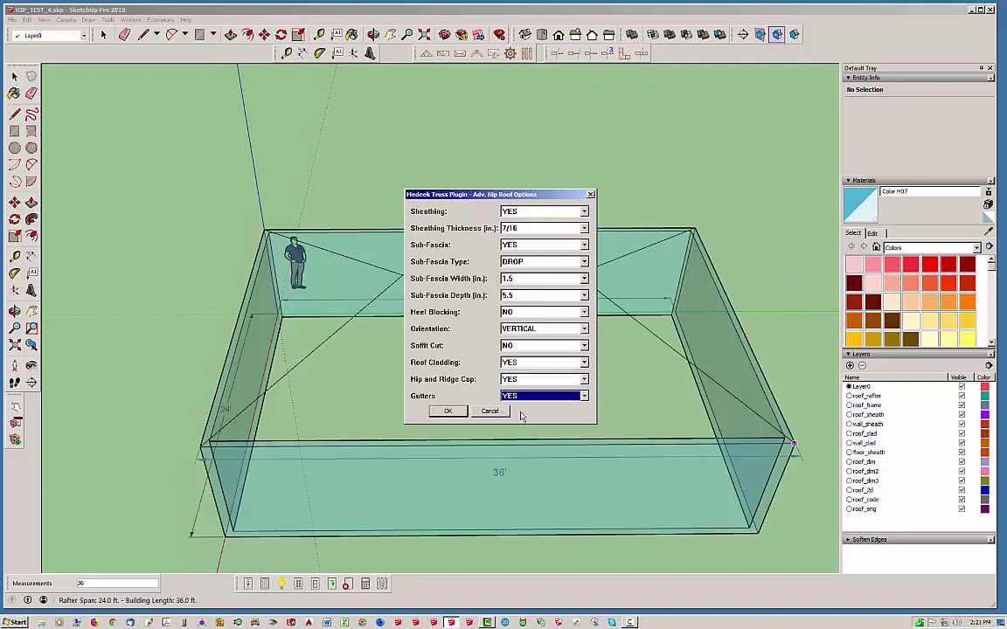
{"action": "left_click", "coordinate": [449, 413]}
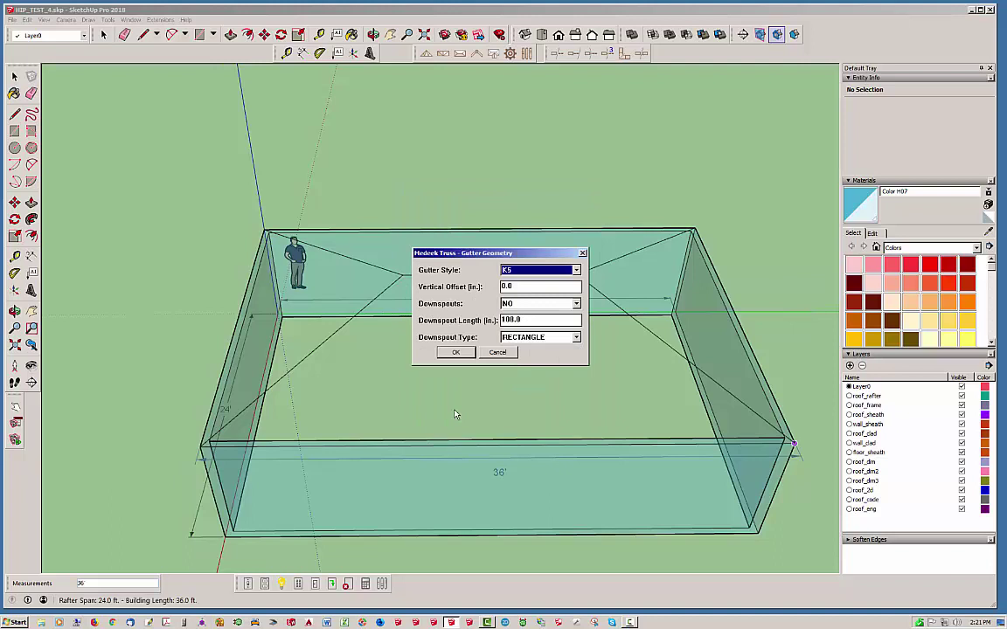
- Enable downspouts for the K5 gutters and generate the hip roof
{"action": "left_click", "coordinate": [543, 303]}
{"action": "left_click", "coordinate": [530, 324]}
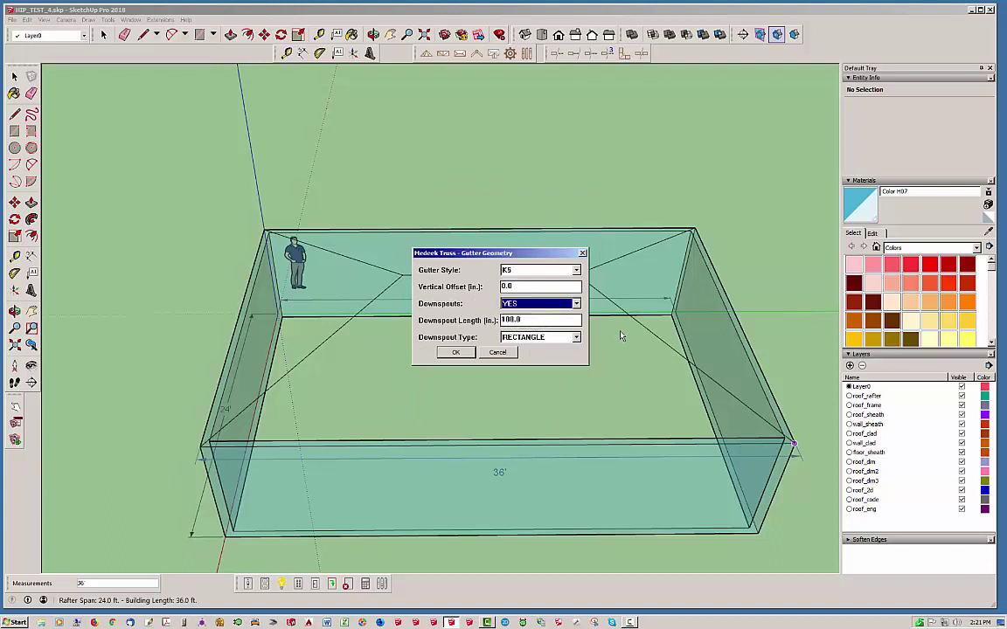
{"action": "left_click", "coordinate": [469, 354]}
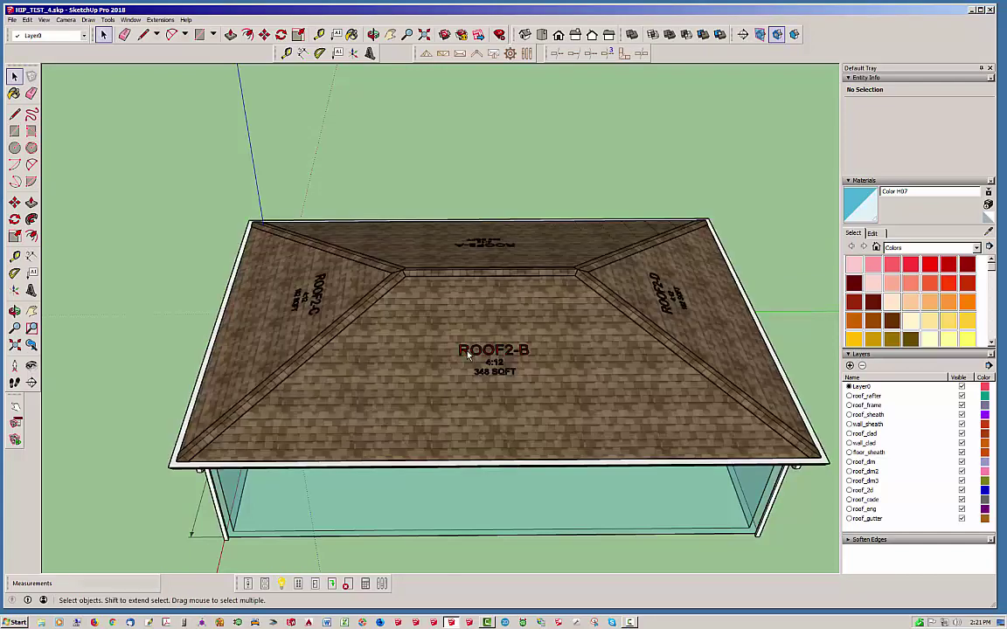
- Open the hip roof's rafter assembly for editing and arrange the editor window beside the roof, leaving the roof deselected
{"action": "middle_click_drag", "start_coordinate": [472, 350], "coordinate": [704, 306]}
{"action": "middle_click_drag", "start_coordinate": [328, 291], "coordinate": [506, 245]}
{"action": "scroll", "coordinate": [510, 245], "scroll_direction": "up", "scroll_amount": 3}
{"action": "middle_click_drag", "start_coordinate": [501, 295], "coordinate": [535, 346]}
{"action": "middle_click_drag", "start_coordinate": [634, 361], "coordinate": [262, 454]}
{"action": "middle_click_drag", "start_coordinate": [591, 234], "coordinate": [481, 278]}
{"action": "right_click", "coordinate": [481, 279]}
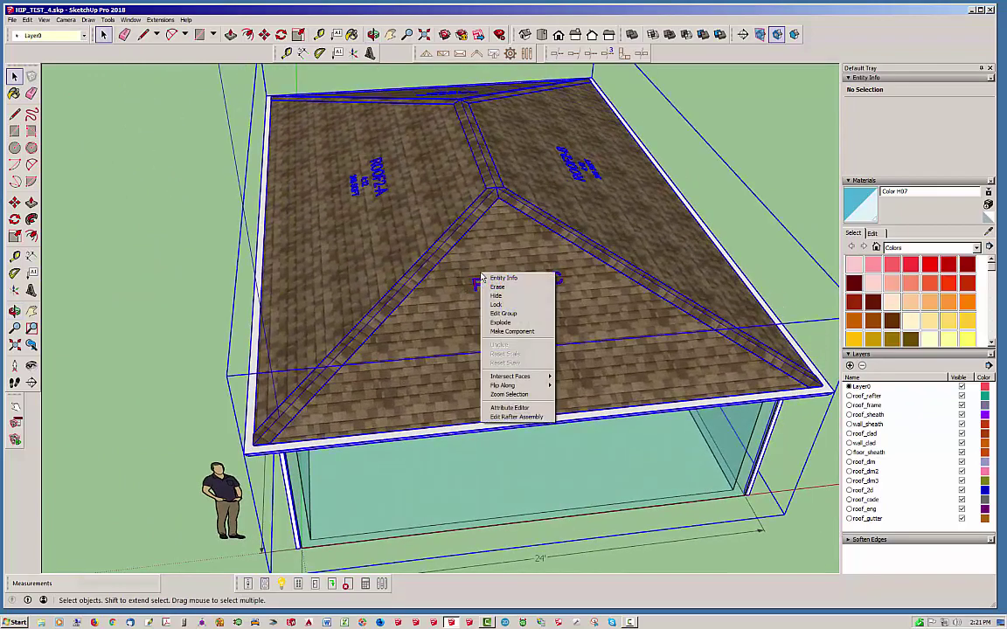
{"action": "left_click", "coordinate": [517, 418]}
{"action": "left_click_drag", "start_coordinate": [916, 51], "coordinate": [912, 27]}
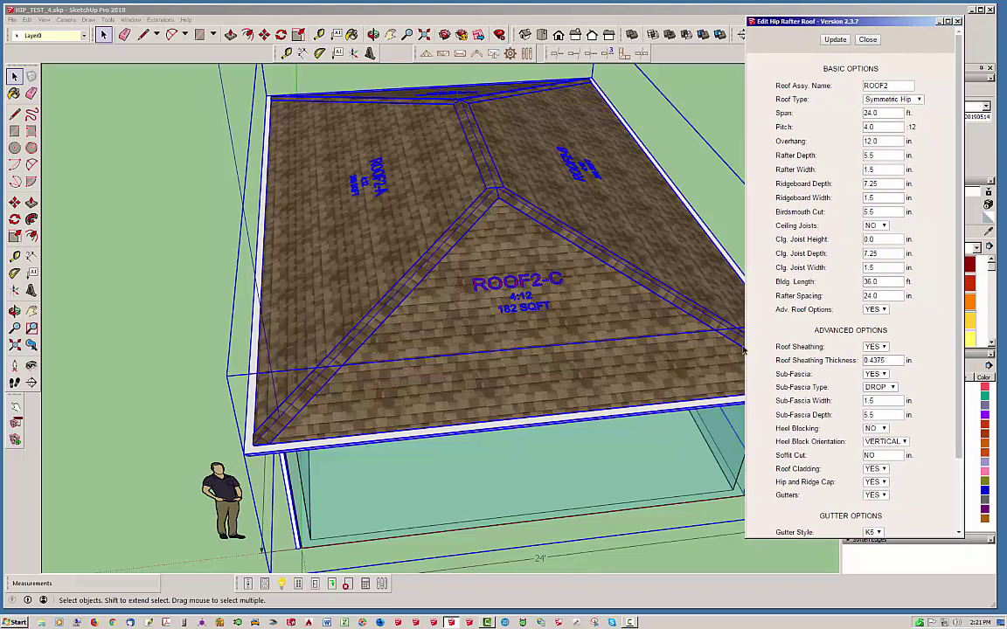
{"action": "mouse_move", "coordinate": [747, 353]}
{"action": "left_mouse_down"}
{"action": "mouse_move", "coordinate": [758, 349]}
{"action": "mouse_move", "coordinate": [739, 353]}
{"action": "left_mouse_up"}
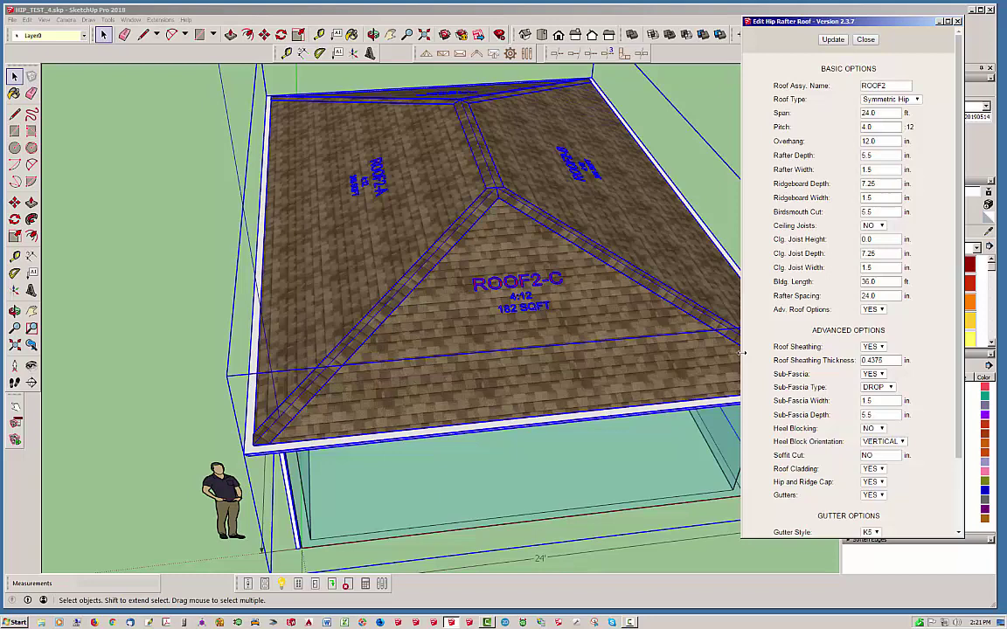
{"action": "left_click", "coordinate": [184, 320]}
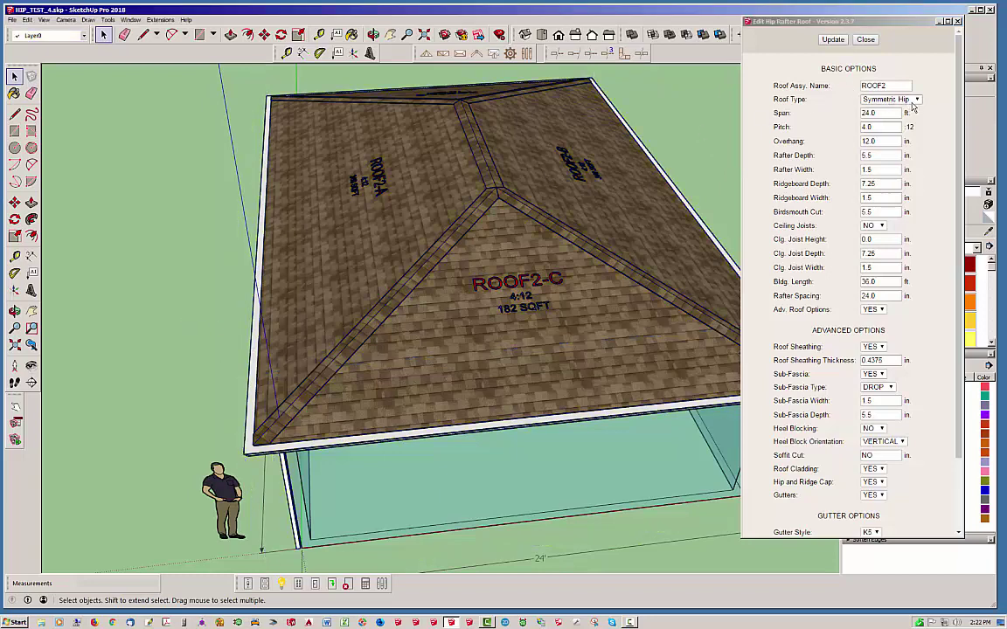
- Try the Asymmetric Hip roof type, look over its per-side options, and return the type to Symmetric Hip
{"action": "left_click", "coordinate": [908, 100]}
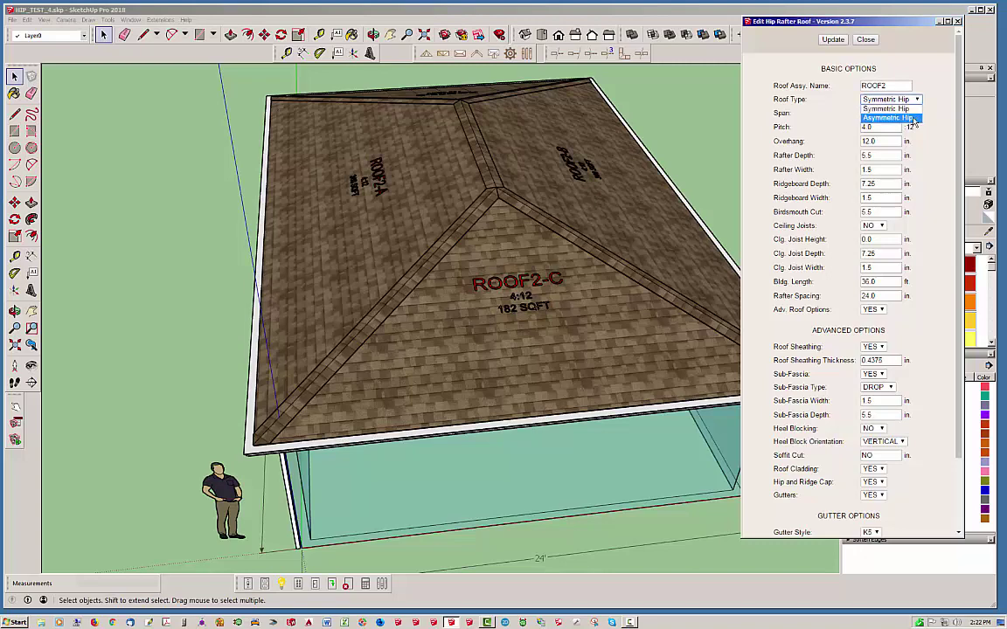
{"action": "left_click", "coordinate": [912, 120]}
{"action": "scroll", "coordinate": [966, 306], "scroll_direction": "down", "scroll_amount": 3}
{"action": "scroll", "coordinate": [856, 280], "scroll_direction": "down", "scroll_amount": 1}
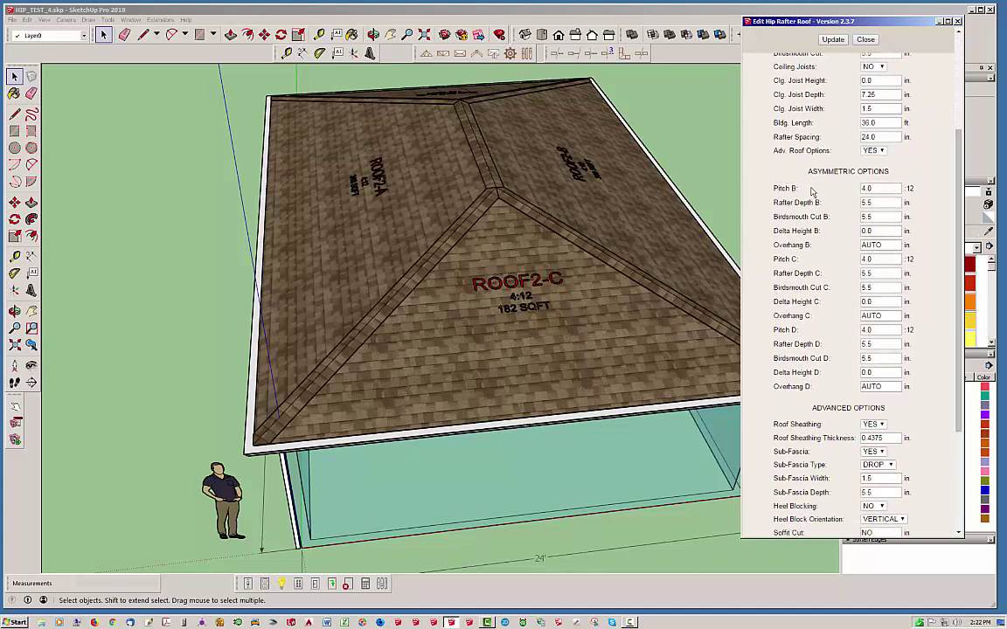
{"action": "scroll", "coordinate": [862, 174], "scroll_direction": "up", "scroll_amount": 3}
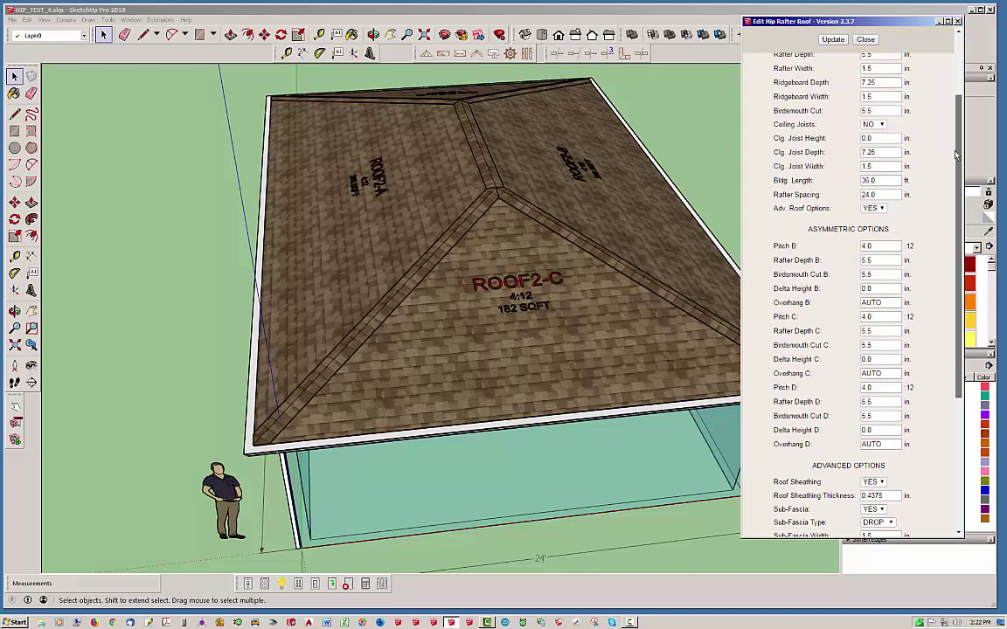
{"action": "left_click", "coordinate": [897, 85]}
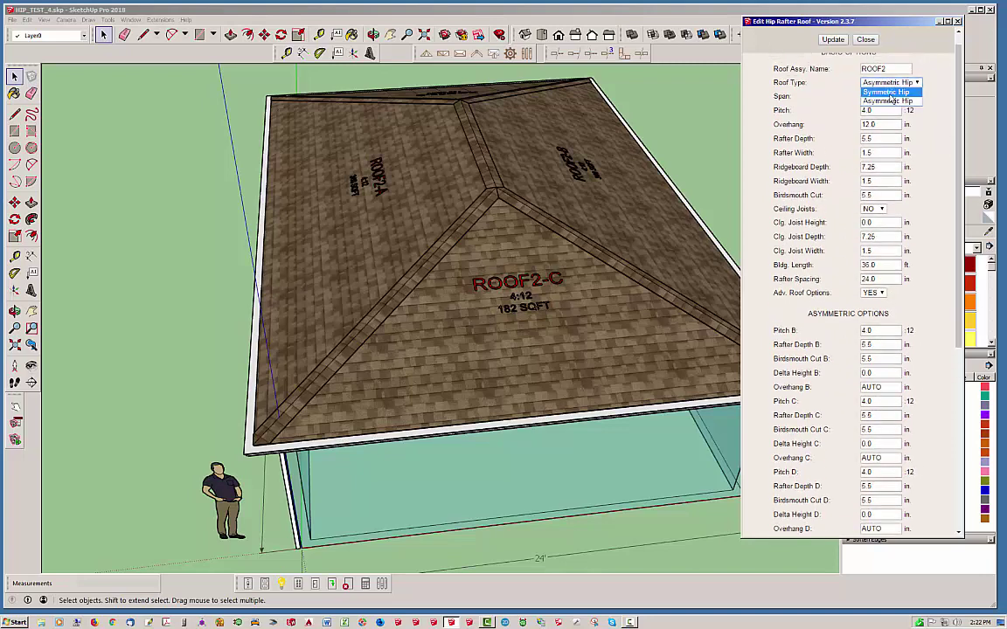
{"action": "left_click", "coordinate": [887, 94]}
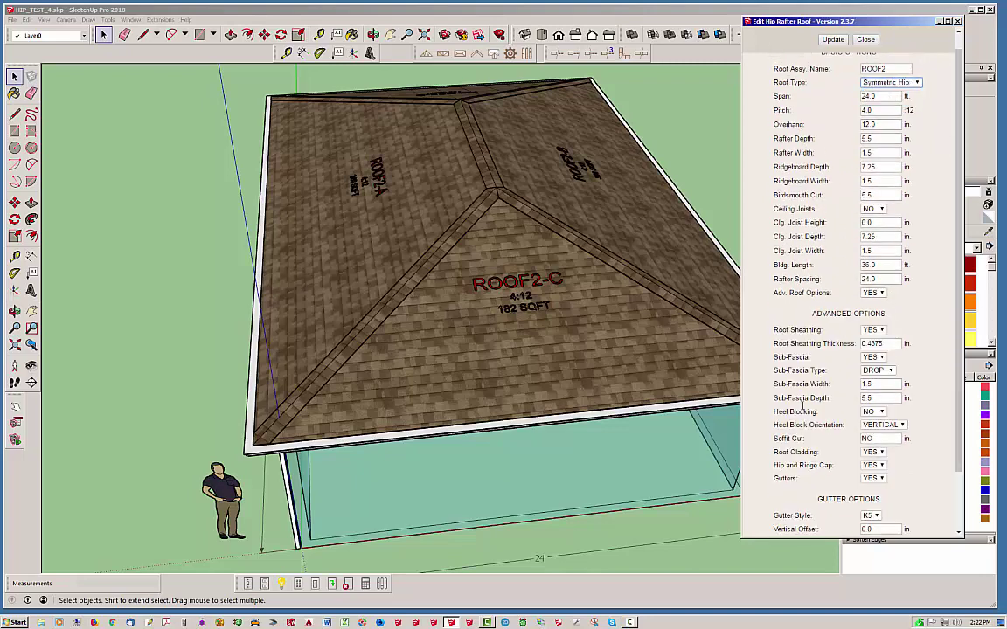
- Set the roof type to Asymmetric Hip and bring up the asymmetric options for sides B, C and D
{"action": "left_click", "coordinate": [891, 83]}
{"action": "left_click", "coordinate": [887, 102]}
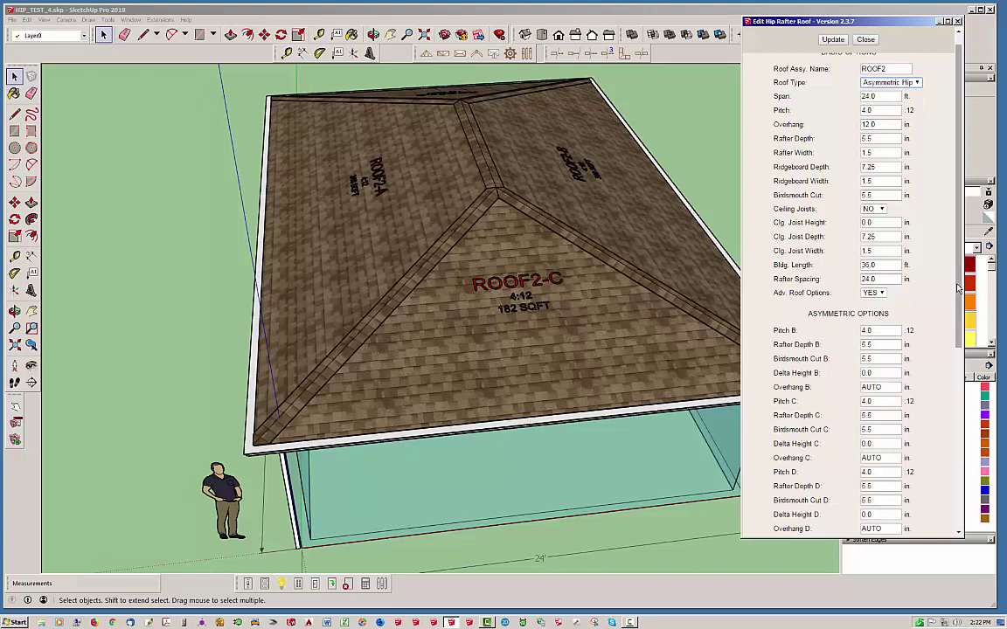
{"action": "scroll", "coordinate": [967, 390], "scroll_direction": "down", "scroll_amount": 4}
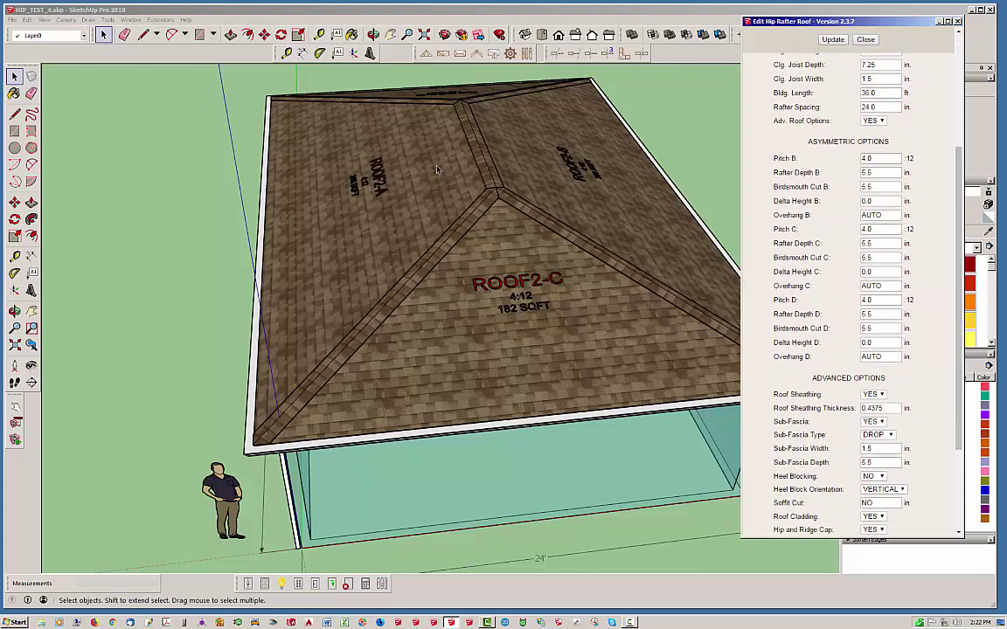
- Set the asymmetric hip roof's basic pitch to 6:12
{"action": "middle_click_drag", "start_coordinate": [476, 197], "coordinate": [374, 339]}
{"action": "scroll", "coordinate": [374, 343], "scroll_direction": "down", "scroll_amount": 3}
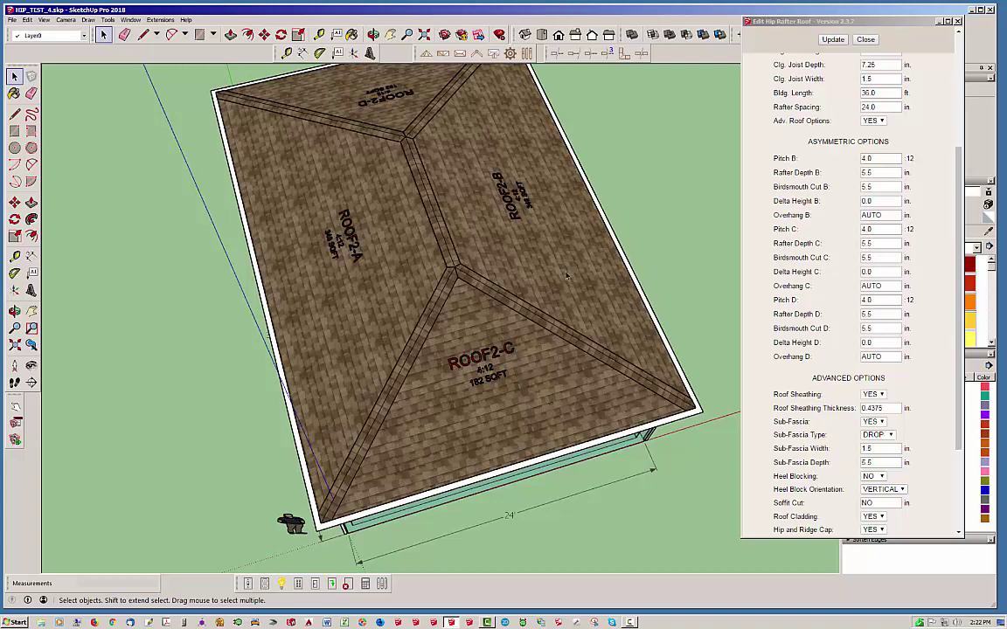
{"action": "middle_click_drag", "start_coordinate": [532, 302], "coordinate": [467, 229]}
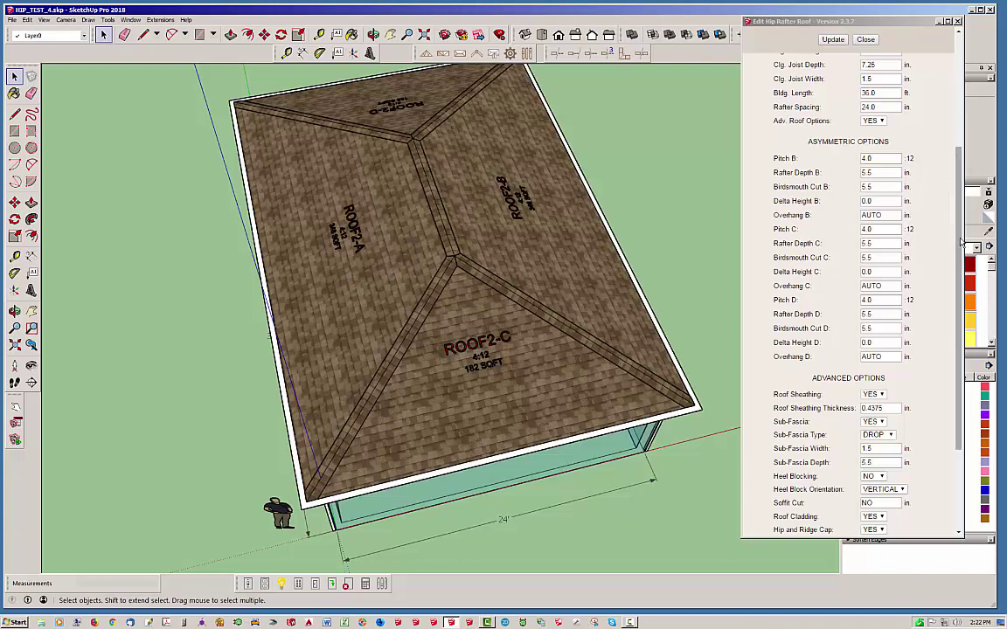
{"action": "scroll", "coordinate": [860, 209], "scroll_direction": "up", "scroll_amount": 5}
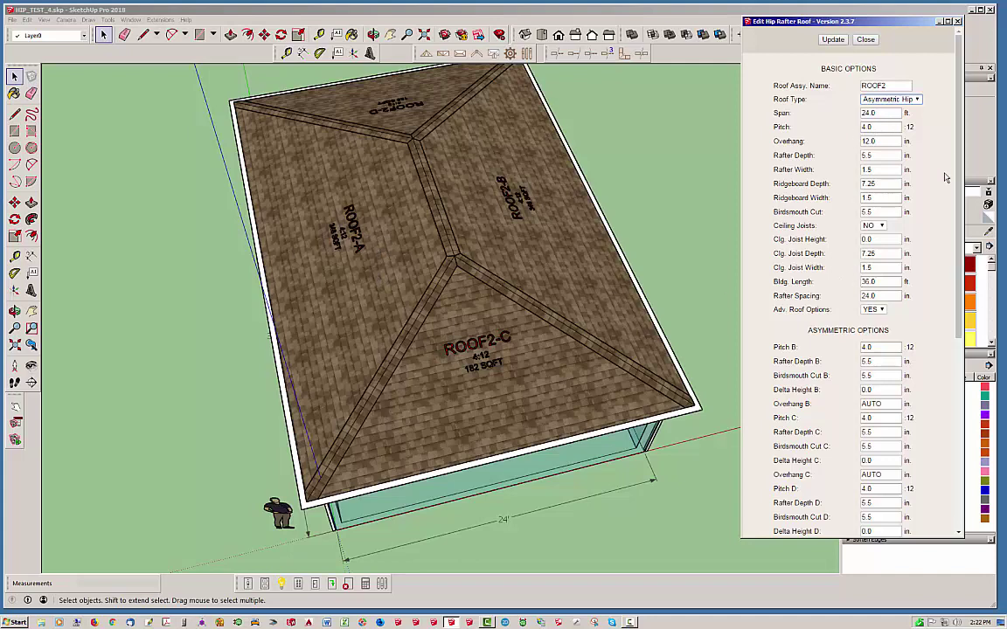
{"action": "scroll", "coordinate": [861, 142], "scroll_direction": "down", "scroll_amount": 5}
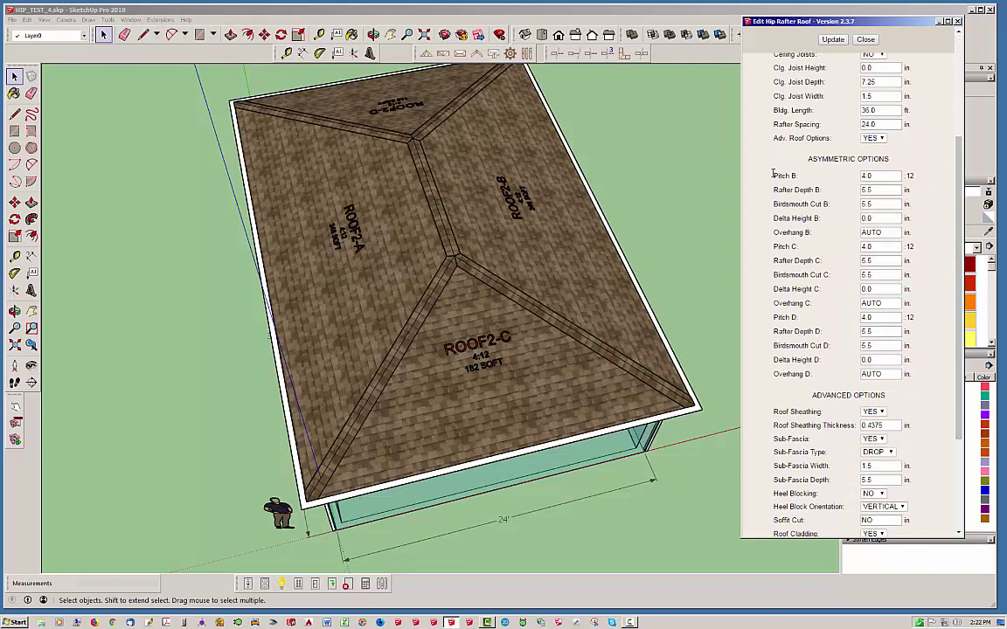
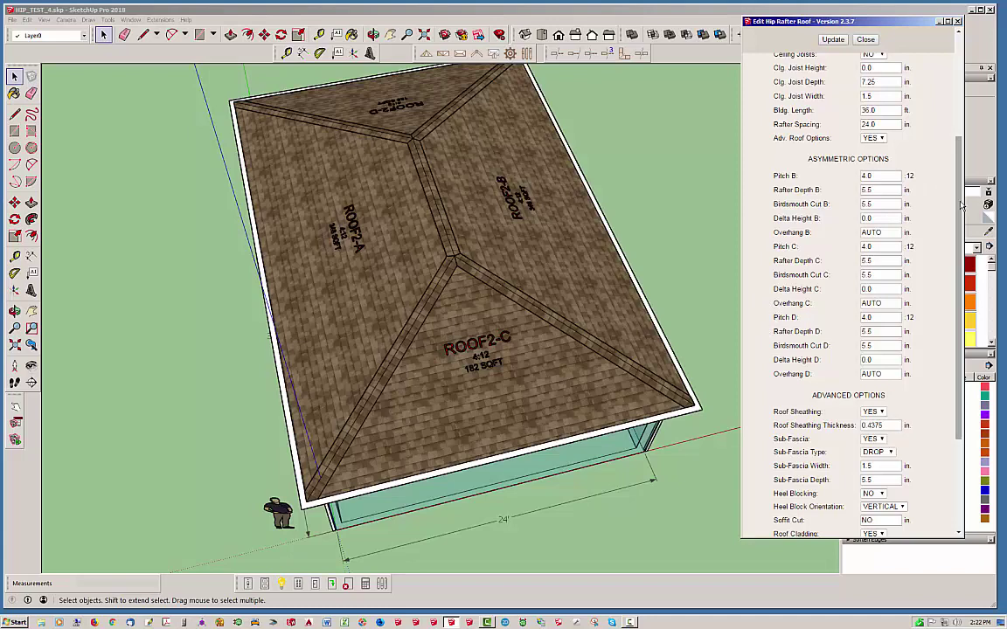
{"action": "scroll", "coordinate": [961, 205], "scroll_direction": "up", "scroll_amount": 5}
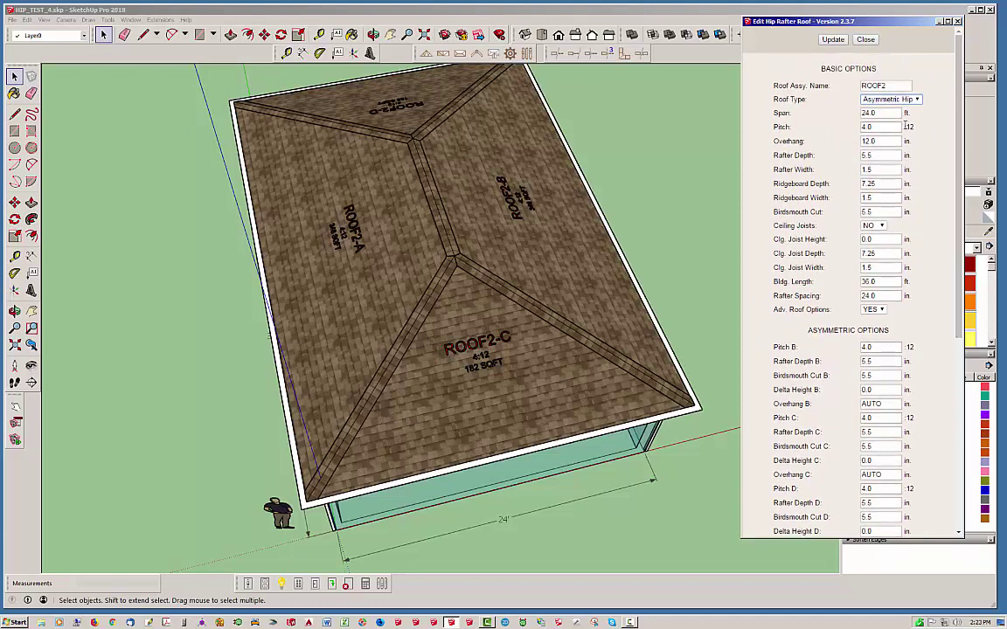
{"action": "left_click_drag", "start_coordinate": [889, 127], "coordinate": [802, 119]}
{"action": "type", "text": "6"}
{"action": "left_click_drag", "start_coordinate": [958, 167], "coordinate": [958, 170]}
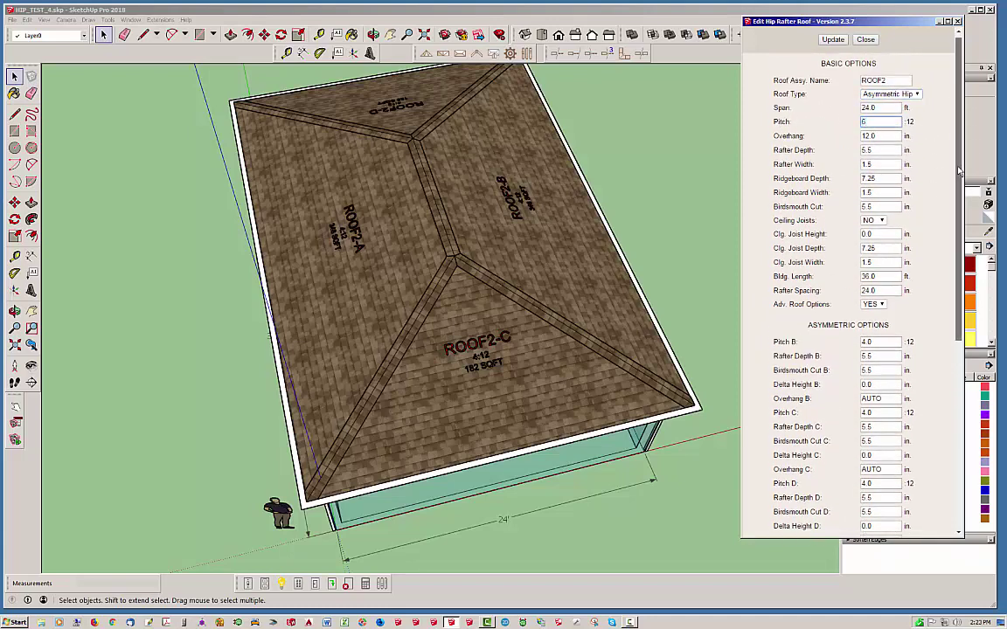
- Set Pitch B to 10 and Pitch D to 12 in the asymmetric options
{"action": "scroll", "coordinate": [959, 171], "scroll_direction": "down", "scroll_amount": 3}
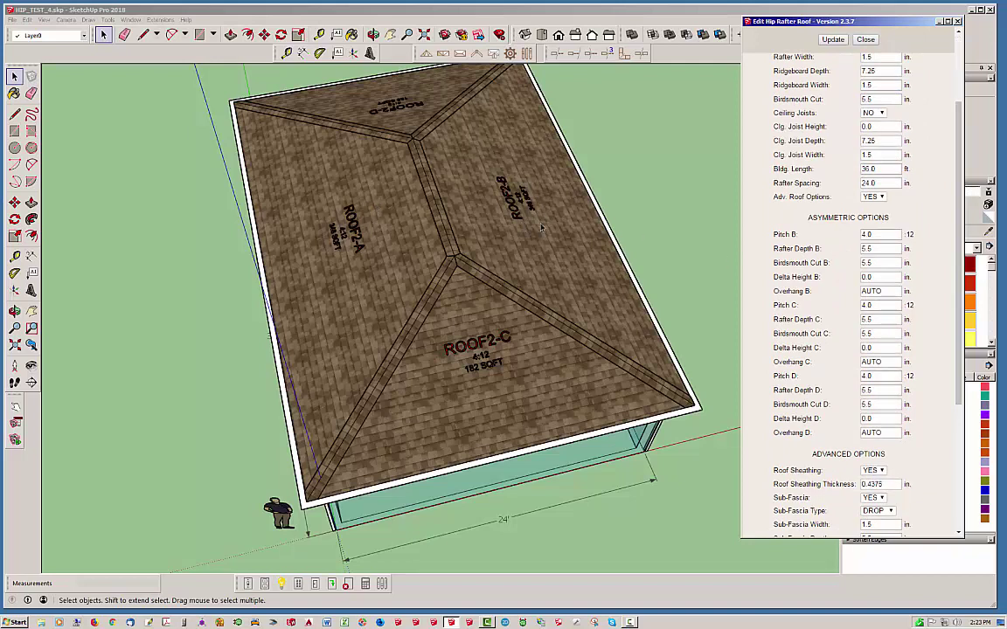
{"action": "double_click", "coordinate": [877, 234]}
{"action": "type", "text": "1"}
{"action": "double_click", "coordinate": [882, 376]}
{"action": "type", "text": "12"}
{"action": "scroll", "coordinate": [961, 385], "scroll_direction": "down", "scroll_amount": 3}
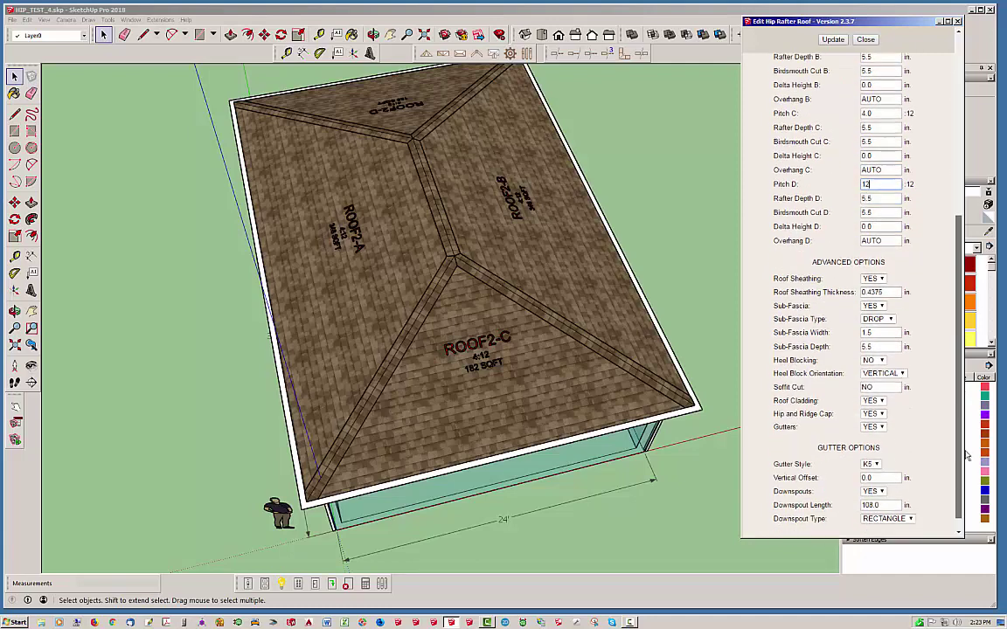
{"action": "scroll", "coordinate": [921, 330], "scroll_direction": "up", "scroll_amount": 2}
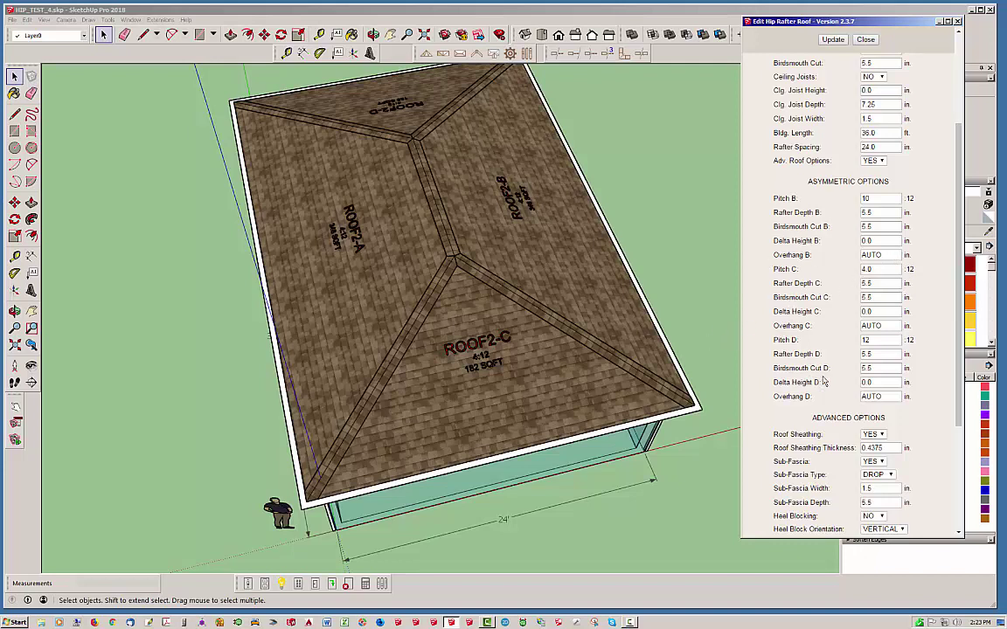
- Examine the existing roof's eaves, gutters and underside rafter framing from below and around the side C end
{"action": "middle_click_drag", "start_coordinate": [638, 398], "coordinate": [603, 65]}
{"action": "scroll", "coordinate": [619, 236], "scroll_direction": "up", "scroll_amount": 2}
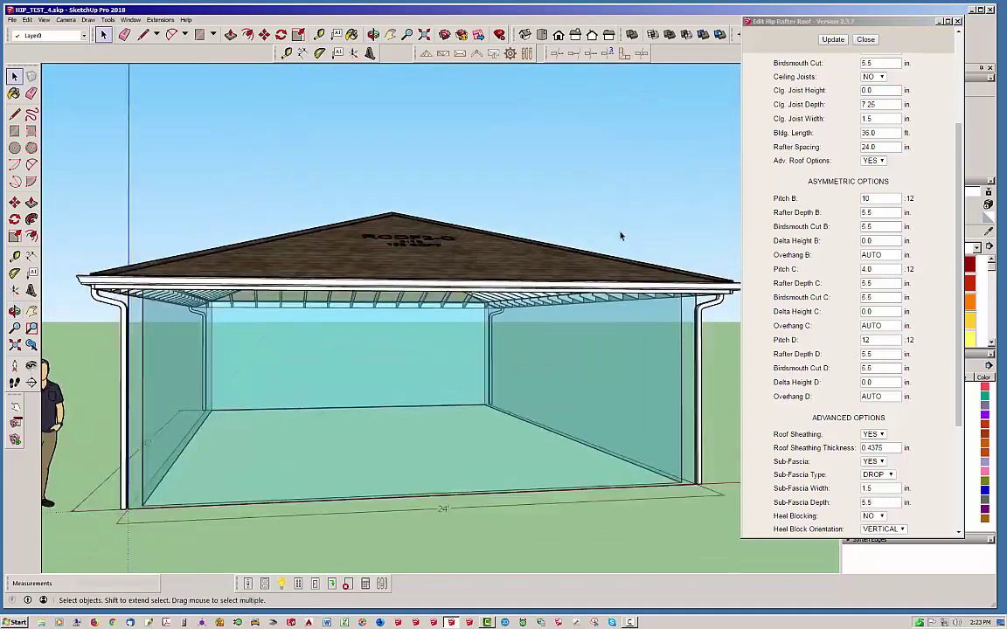
{"action": "middle_click_drag", "start_coordinate": [701, 318], "coordinate": [455, 196]}
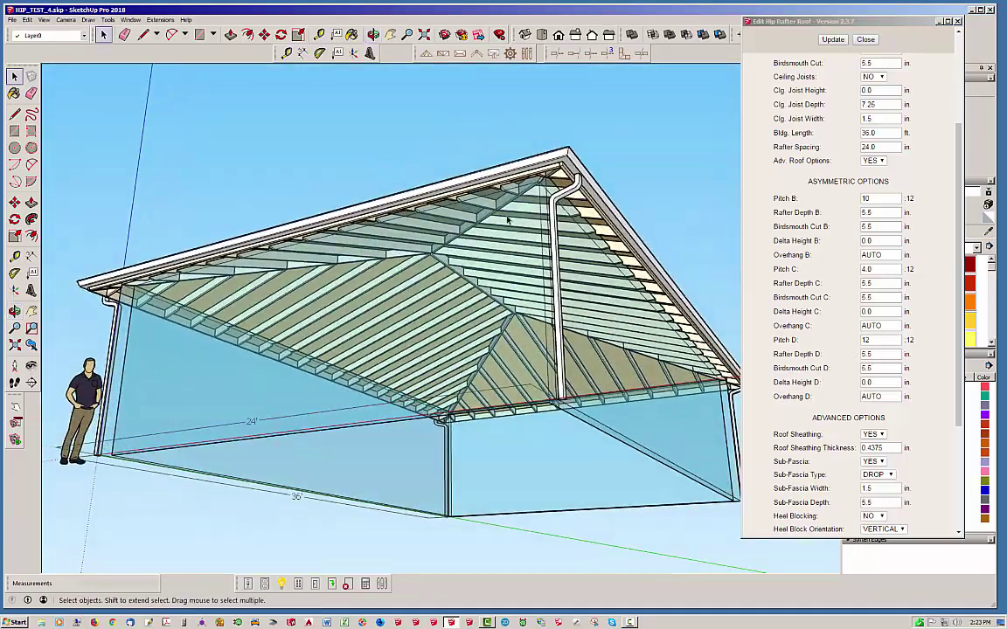
{"action": "scroll", "coordinate": [609, 232], "scroll_direction": "up", "scroll_amount": 2}
{"action": "scroll", "coordinate": [609, 230], "scroll_direction": "up", "scroll_amount": 4}
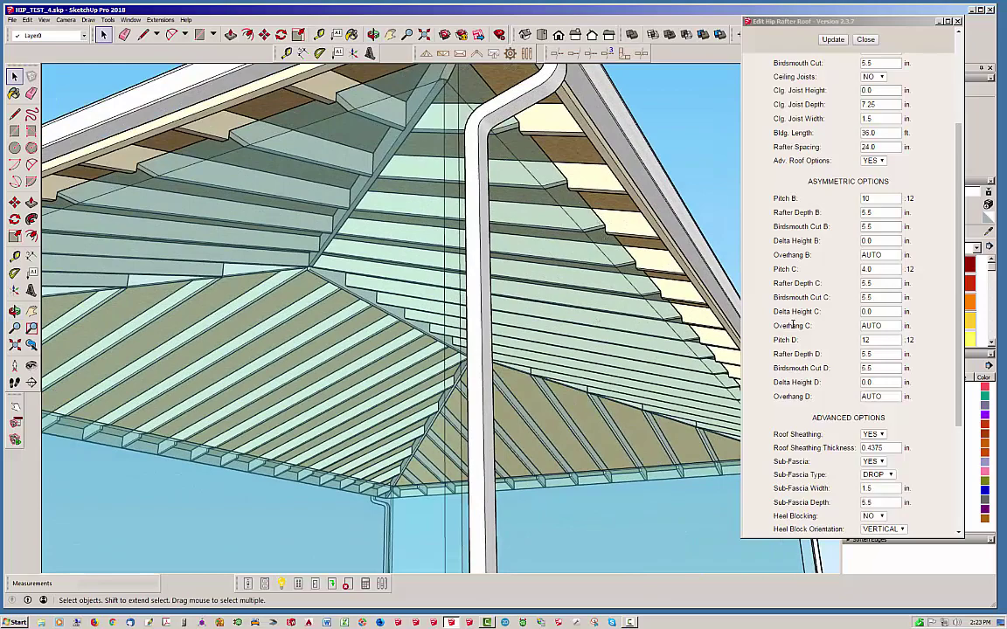
{"action": "middle_click_drag", "start_coordinate": [507, 230], "coordinate": [603, 293]}
{"action": "scroll", "coordinate": [664, 319], "scroll_direction": "down", "scroll_amount": 4}
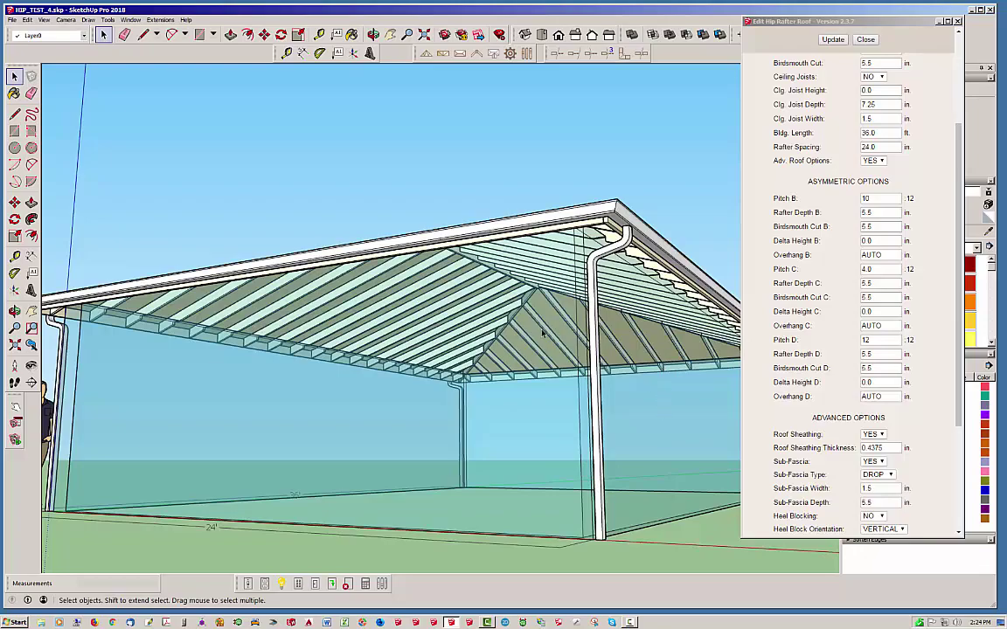
{"action": "middle_click_drag", "start_coordinate": [542, 332], "coordinate": [722, 327]}
{"action": "middle_click_drag", "start_coordinate": [462, 313], "coordinate": [724, 335]}
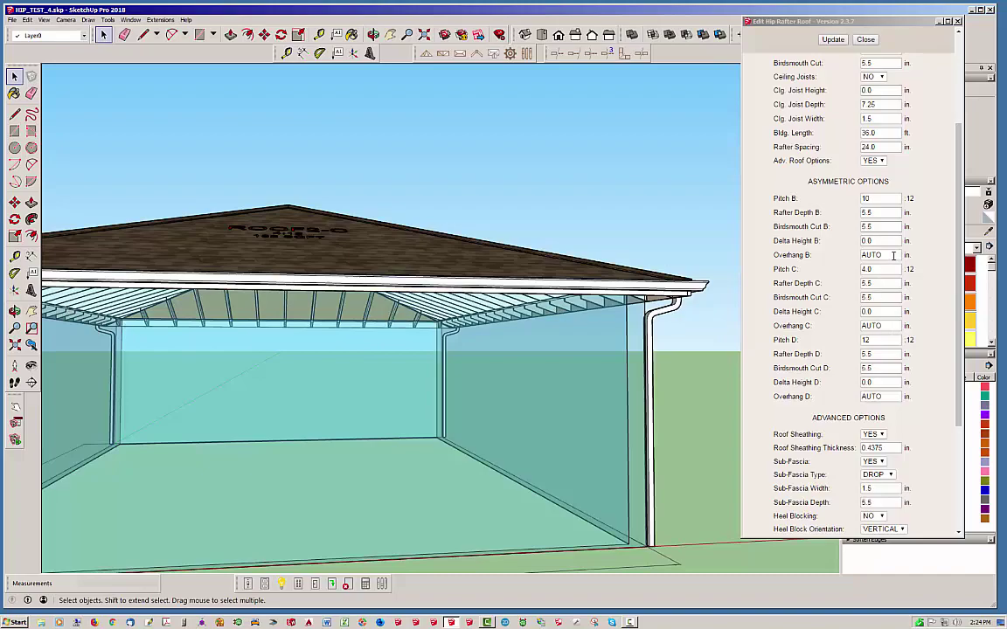
{"action": "middle_click_drag", "start_coordinate": [466, 280], "coordinate": [411, 297]}
{"action": "scroll", "coordinate": [646, 325], "scroll_direction": "down", "scroll_amount": 2}
{"action": "middle_click_drag", "start_coordinate": [362, 218], "coordinate": [556, 307]}
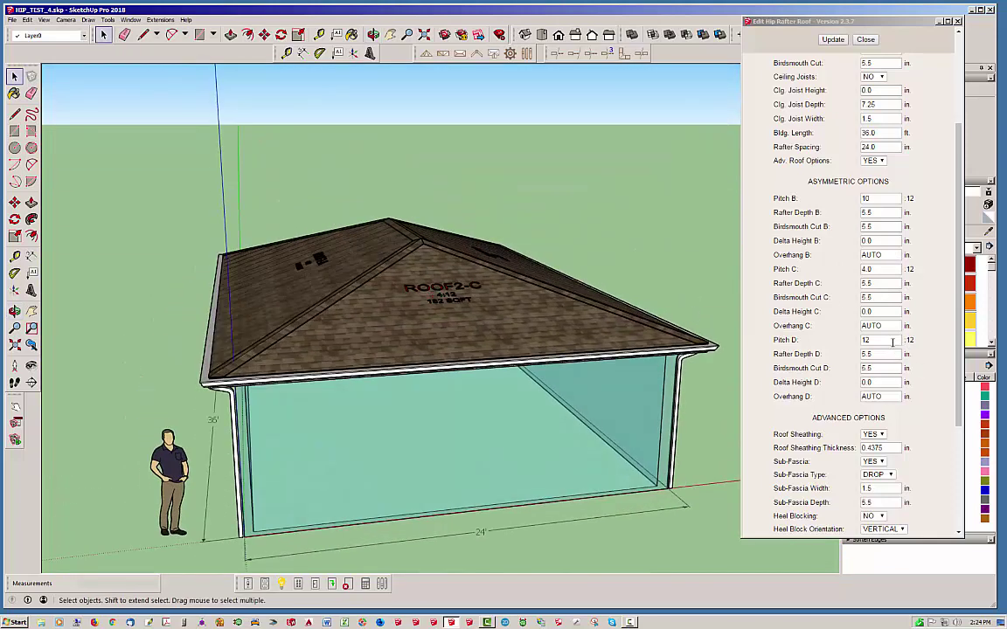
- Update the roof assembly with the edited asymmetric options
{"action": "left_click_drag", "start_coordinate": [959, 250], "coordinate": [967, 164]}
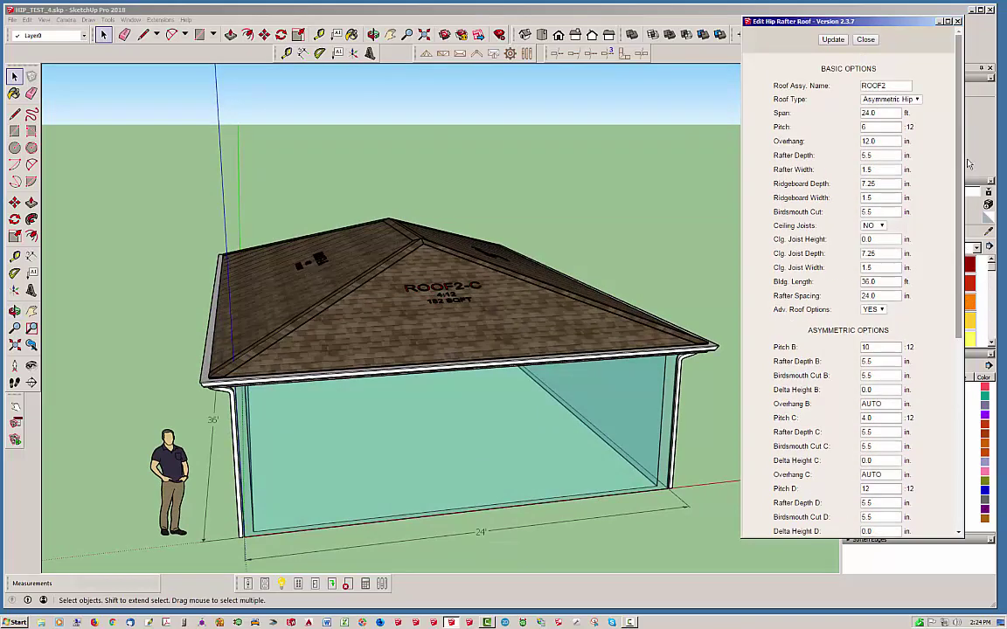
{"action": "left_click", "coordinate": [834, 41]}
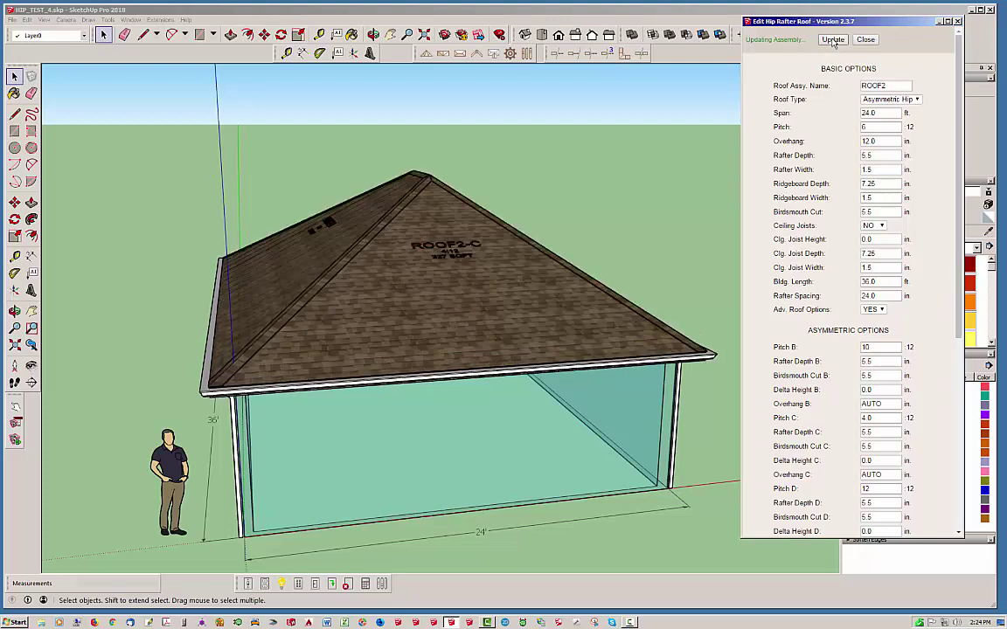
{"action": "middle_click_drag", "start_coordinate": [489, 241], "coordinate": [568, 319]}
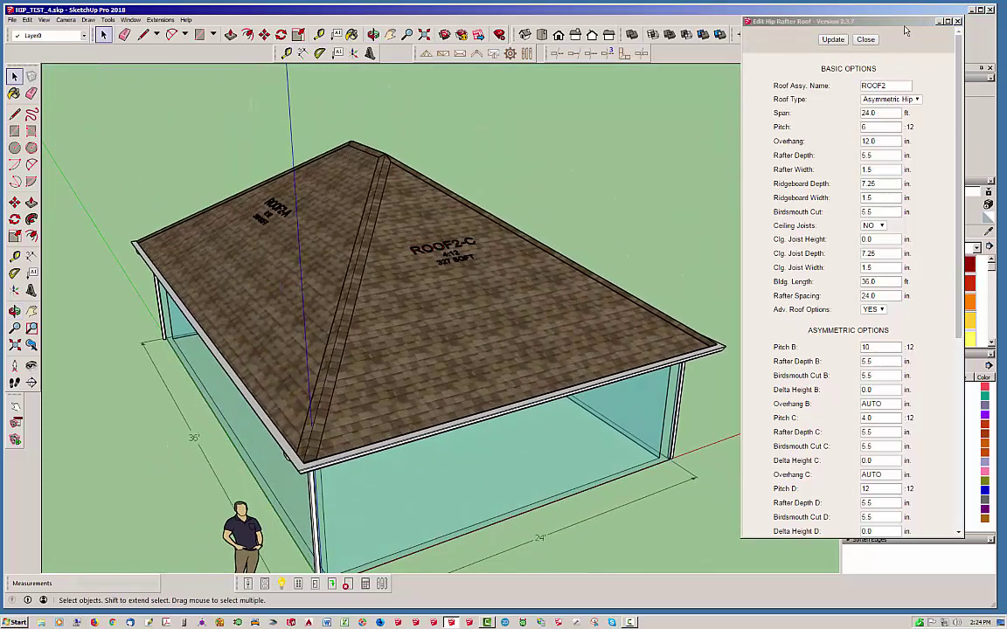
- Show the in-model materials in the tray, moving the roof editor window aside and back out of the way
{"action": "left_click_drag", "start_coordinate": [816, 21], "coordinate": [511, 50]}
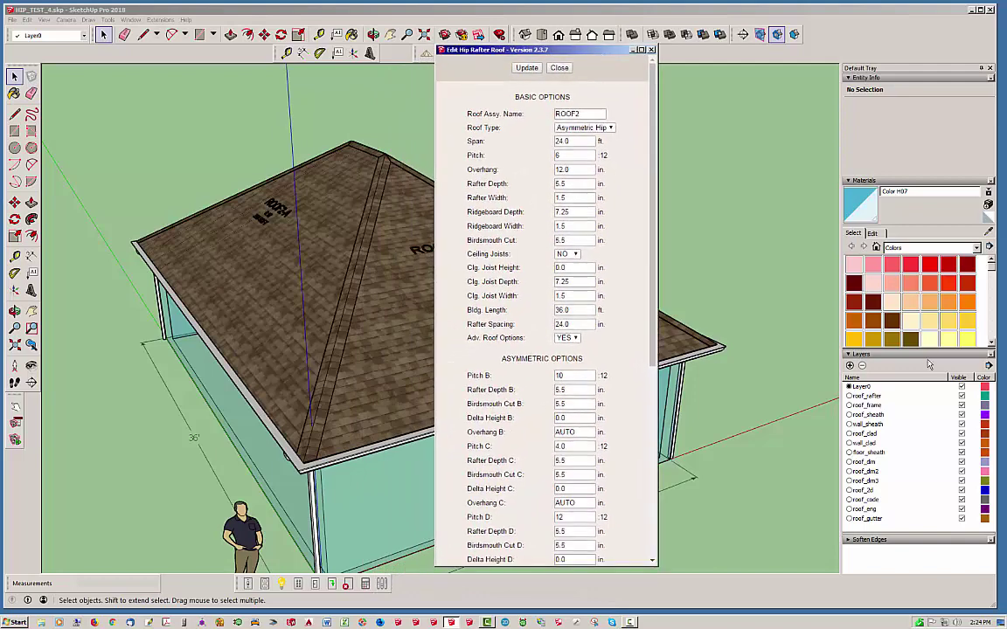
{"action": "left_click", "coordinate": [845, 541]}
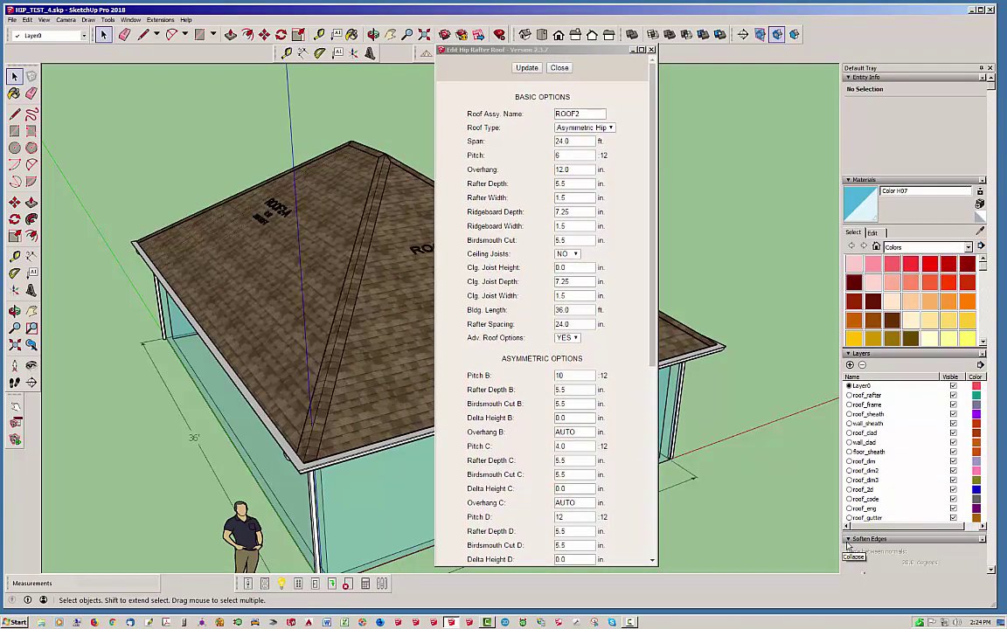
{"action": "left_click", "coordinate": [846, 542]}
{"action": "left_click", "coordinate": [877, 248]}
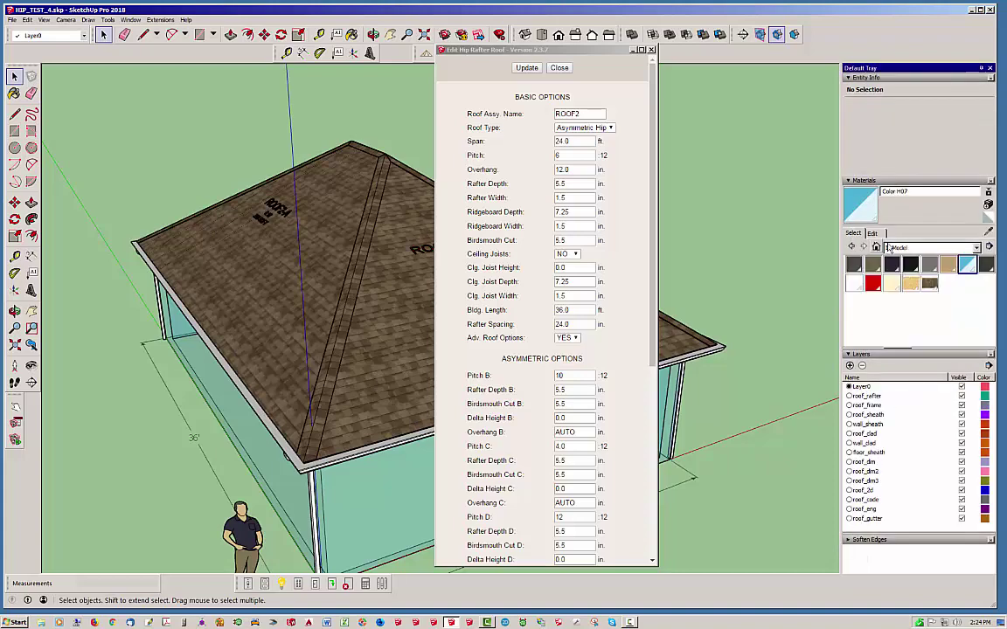
{"action": "left_click_drag", "start_coordinate": [616, 50], "coordinate": [935, 38]}
- Inspect the updated roof's planes, pitch labels, ridge and hip caps, and the eave line at the side C corner
{"action": "middle_click_drag", "start_coordinate": [475, 259], "coordinate": [360, 288]}
{"action": "middle_click_drag", "start_coordinate": [522, 320], "coordinate": [298, 362]}
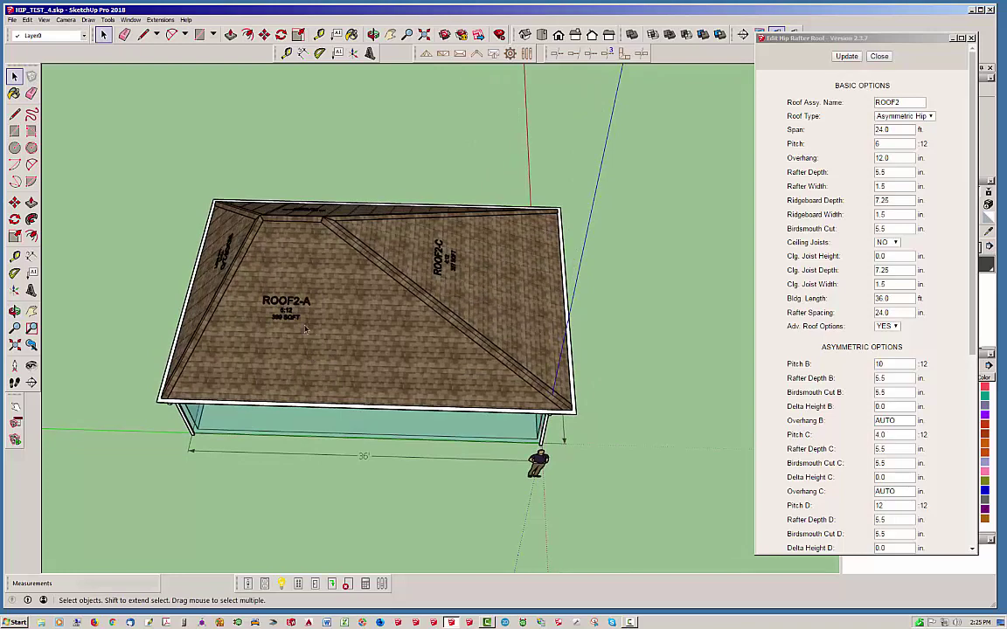
{"action": "scroll", "coordinate": [319, 251], "scroll_direction": "up", "scroll_amount": 5}
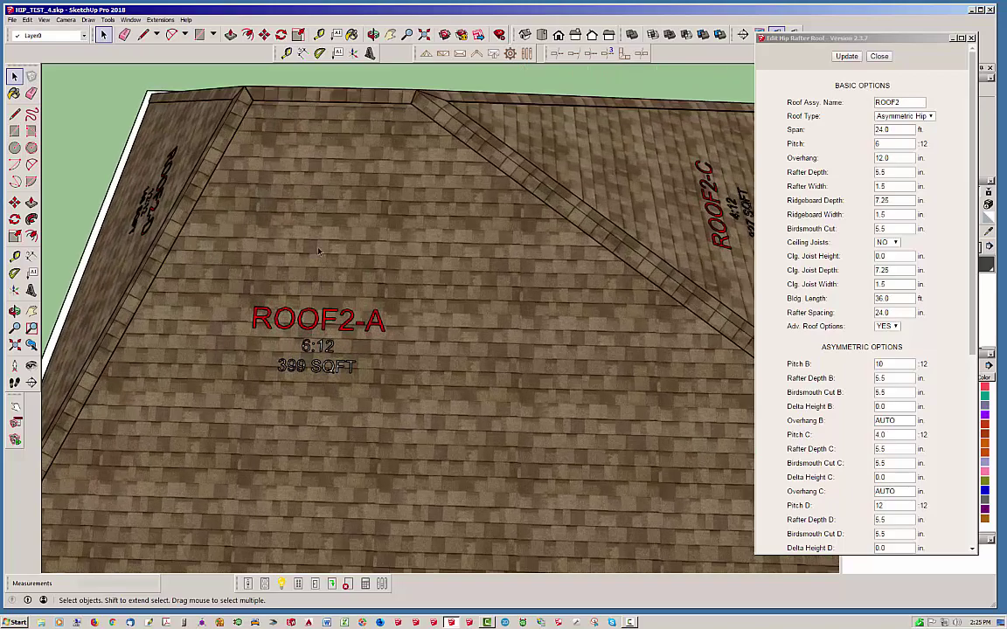
{"action": "middle_click_drag", "start_coordinate": [308, 218], "coordinate": [274, 319]}
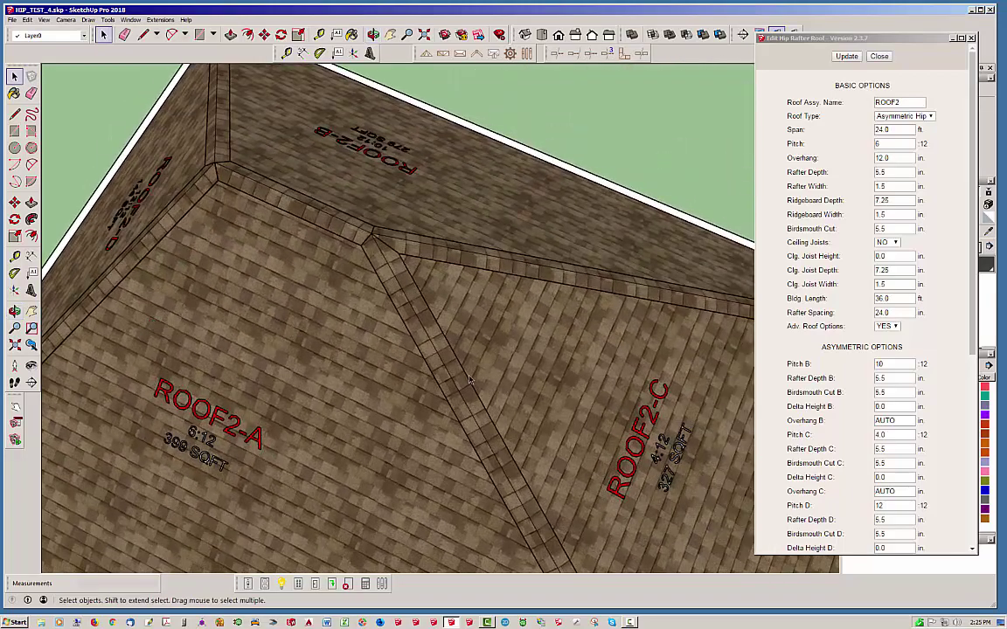
{"action": "middle_click_drag", "start_coordinate": [470, 375], "coordinate": [472, 303]}
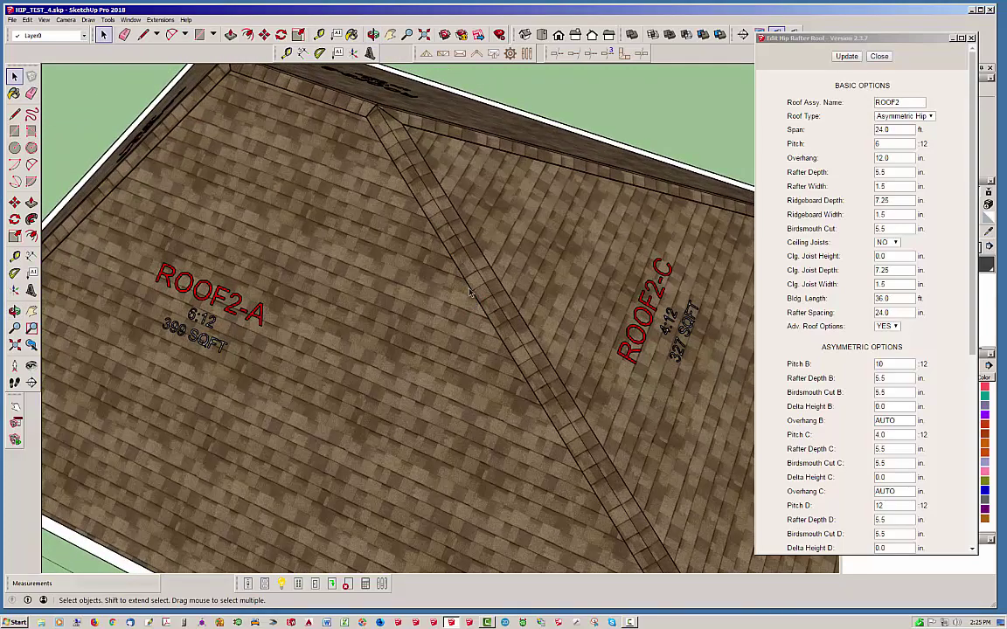
{"action": "middle_click_drag", "start_coordinate": [469, 293], "coordinate": [398, 412]}
{"action": "scroll", "coordinate": [398, 412], "scroll_direction": "down", "scroll_amount": 1}
{"action": "middle_click_drag", "start_coordinate": [569, 318], "coordinate": [270, 161]}
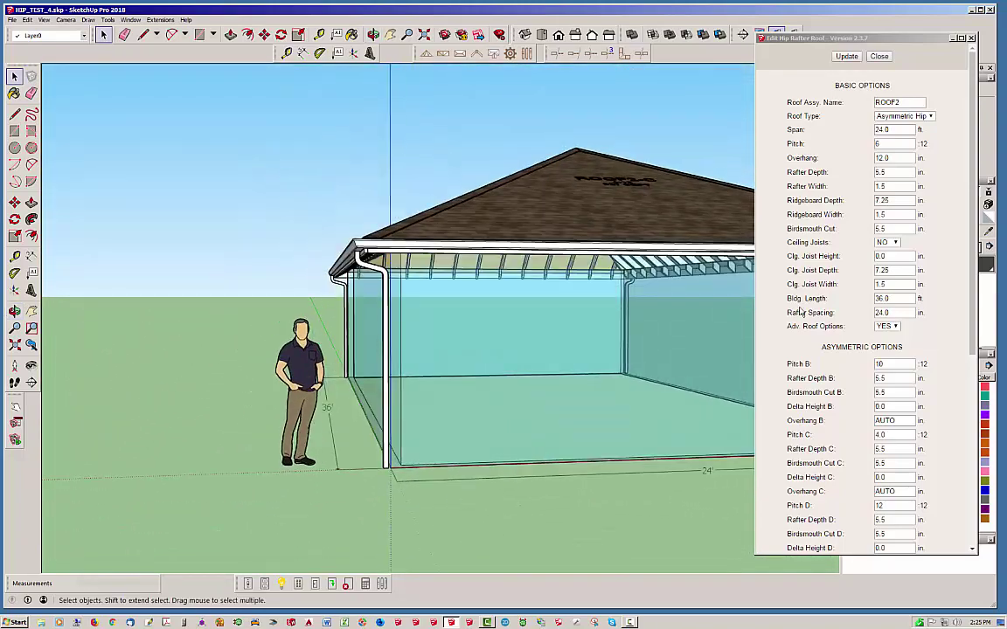
- Close the roof editor and hide the roof_clad, roof_sheath and roof_gutter layers
{"action": "left_click_drag", "start_coordinate": [860, 41], "coordinate": [879, 39]}
{"action": "left_click", "coordinate": [897, 52]}
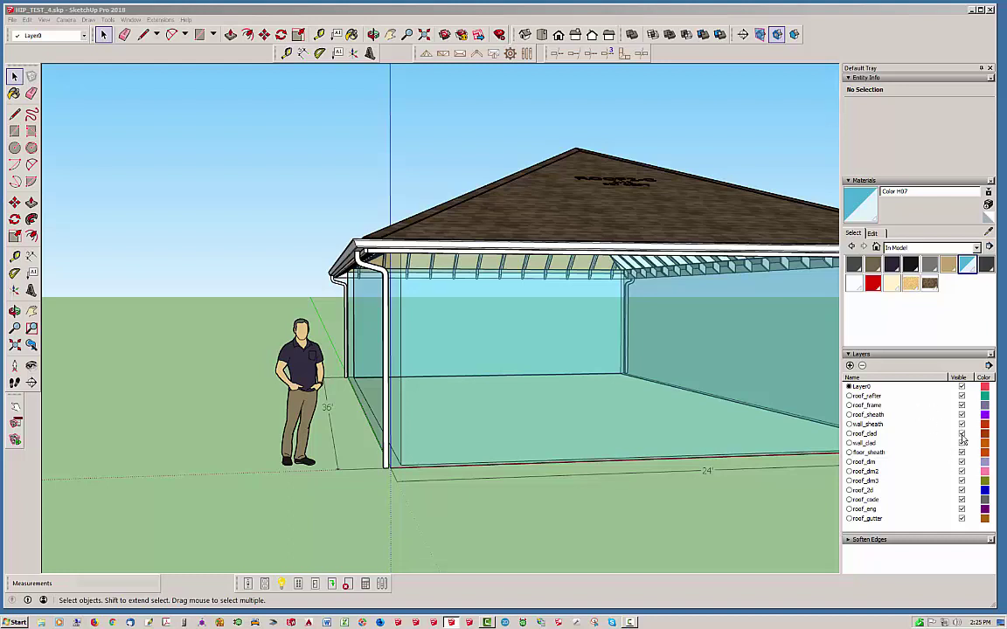
{"action": "left_click", "coordinate": [961, 435]}
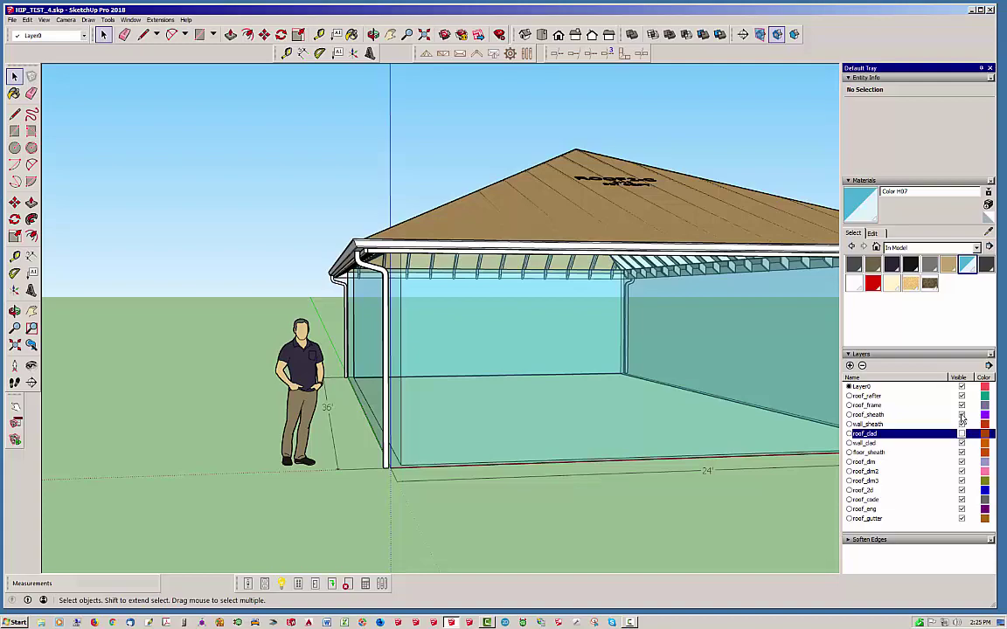
{"action": "left_click", "coordinate": [961, 414]}
{"action": "middle_click_drag", "start_coordinate": [441, 313], "coordinate": [713, 507]}
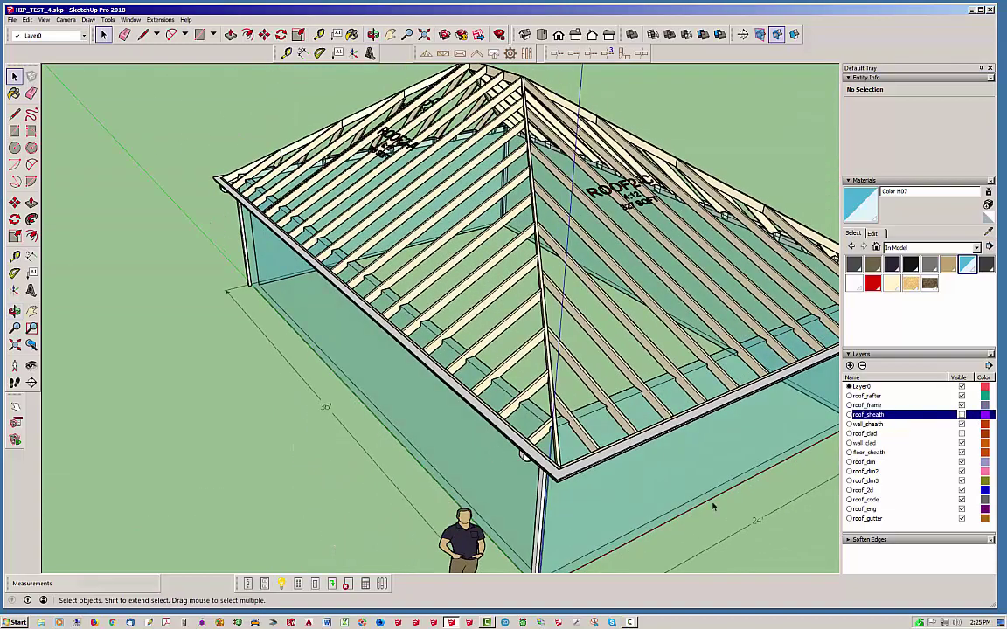
{"action": "left_click", "coordinate": [961, 519]}
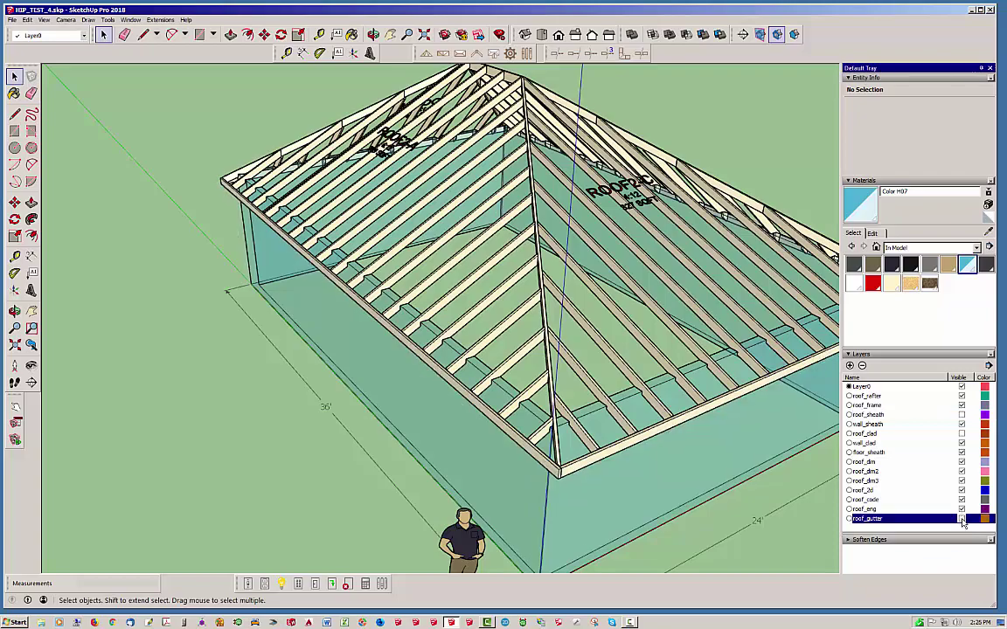
- Examine the exposed rafter framing along sides C and B, including the hips, jack rafters and sub-fascia corners
{"action": "middle_click_drag", "start_coordinate": [404, 416], "coordinate": [203, 395]}
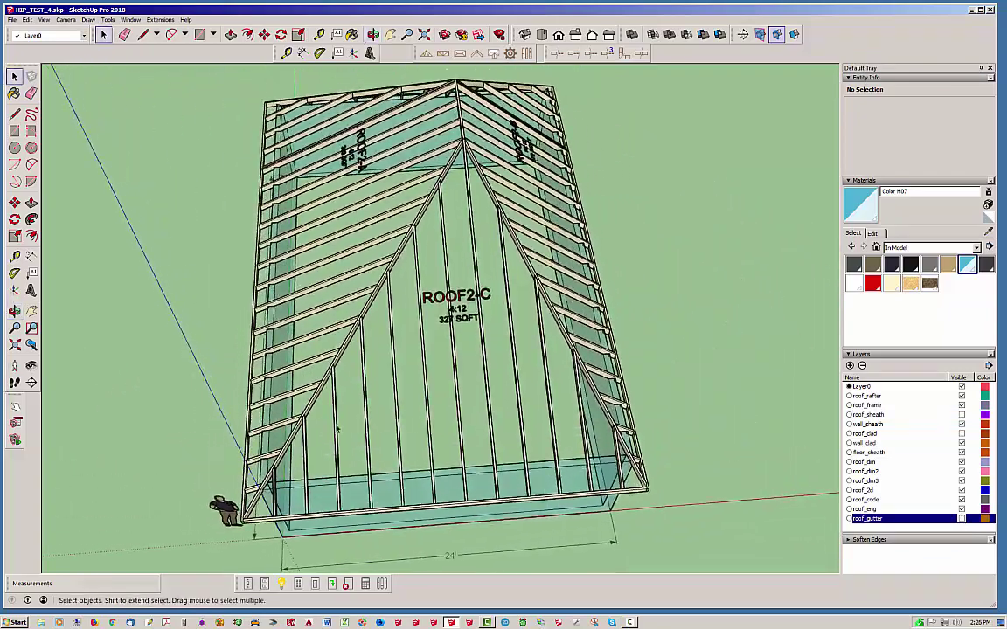
{"action": "middle_click_drag", "start_coordinate": [418, 380], "coordinate": [409, 306]}
{"action": "scroll", "coordinate": [660, 415], "scroll_direction": "up", "scroll_amount": 3}
{"action": "scroll", "coordinate": [559, 454], "scroll_direction": "up", "scroll_amount": 3}
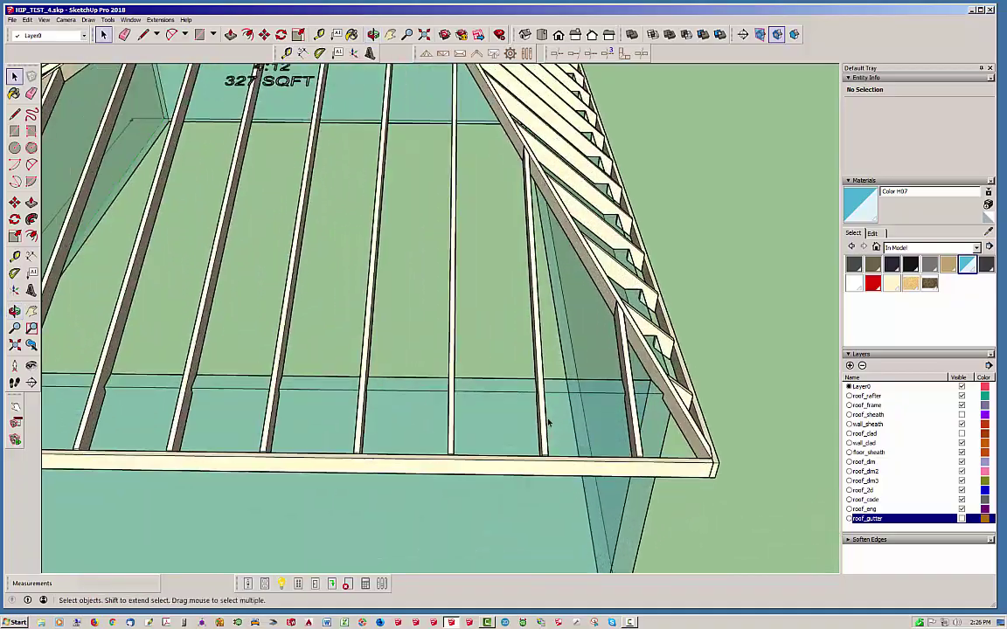
{"action": "middle_click_drag", "start_coordinate": [578, 407], "coordinate": [361, 360]}
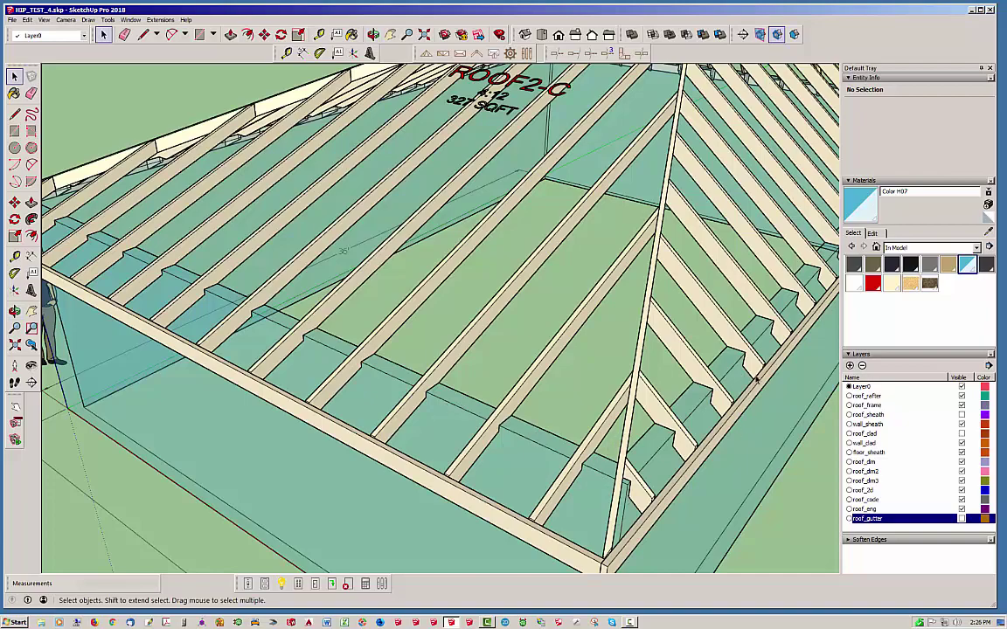
{"action": "middle_click_drag", "start_coordinate": [259, 271], "coordinate": [132, 472]}
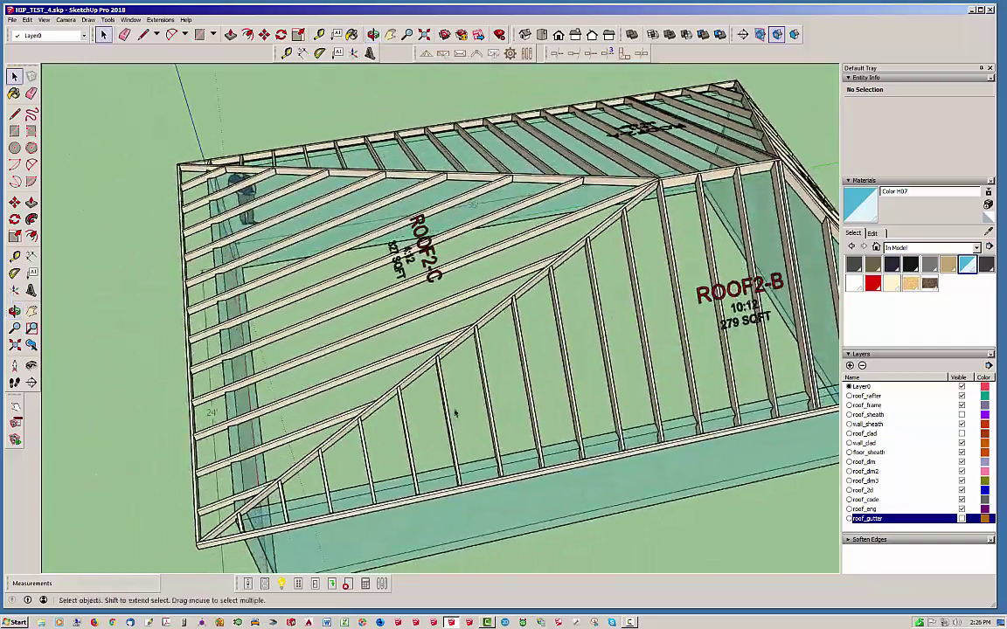
- Examine the rafter layout from above and the hip, jack rafter and sub-fascia framing at the corner of sides B and D
{"action": "middle_click_drag", "start_coordinate": [456, 413], "coordinate": [419, 369]}
{"action": "left_click_drag", "start_coordinate": [407, 473], "coordinate": [468, 369]}
{"action": "middle_click_drag", "start_coordinate": [468, 369], "coordinate": [533, 288]}
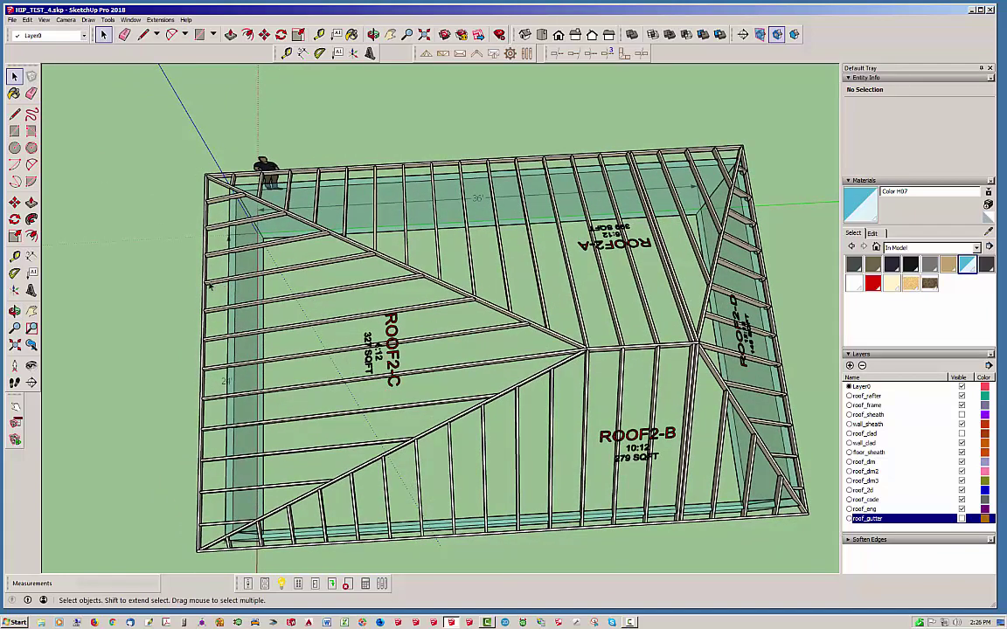
{"action": "scroll", "coordinate": [94, 312], "scroll_direction": "down", "scroll_amount": 1}
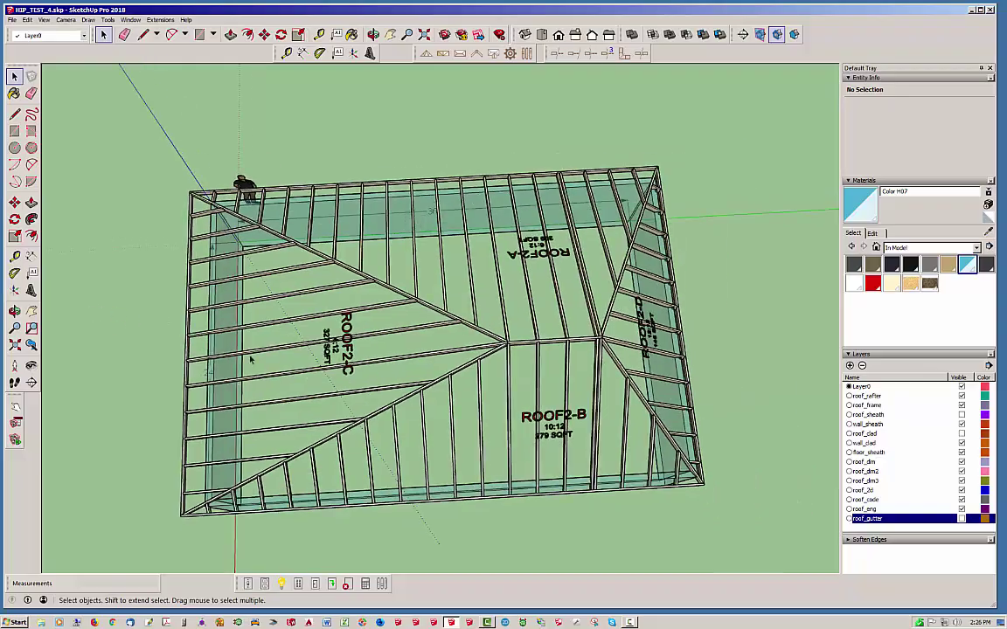
{"action": "scroll", "coordinate": [628, 513], "scroll_direction": "up", "scroll_amount": 2}
{"action": "middle_click_drag", "start_coordinate": [665, 501], "coordinate": [503, 407]}
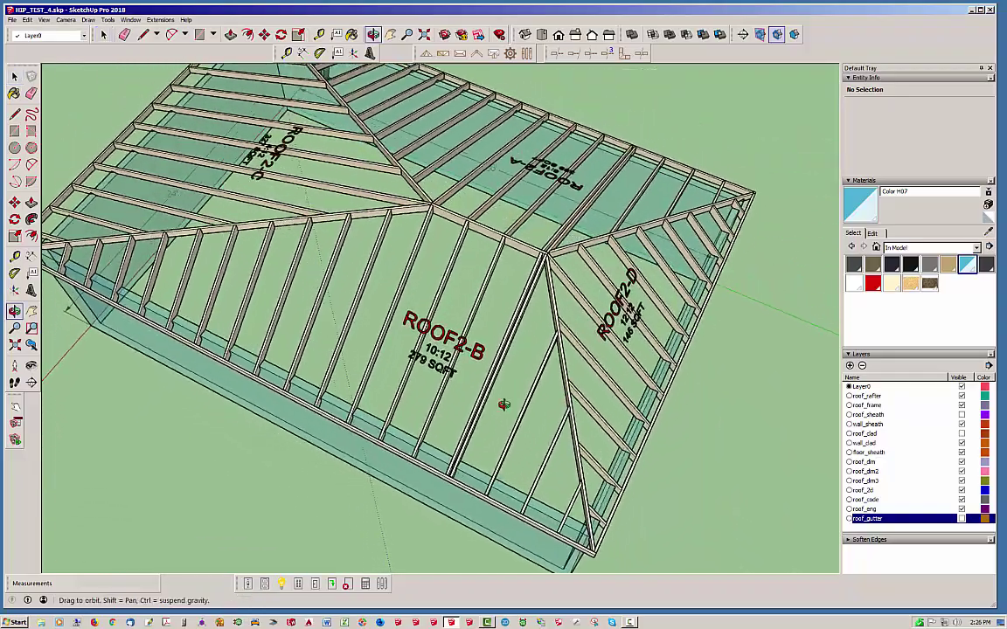
{"action": "scroll", "coordinate": [437, 384], "scroll_direction": "up", "scroll_amount": 5}
{"action": "scroll", "coordinate": [406, 342], "scroll_direction": "down", "scroll_amount": 1}
{"action": "scroll", "coordinate": [526, 567], "scroll_direction": "up", "scroll_amount": 6}
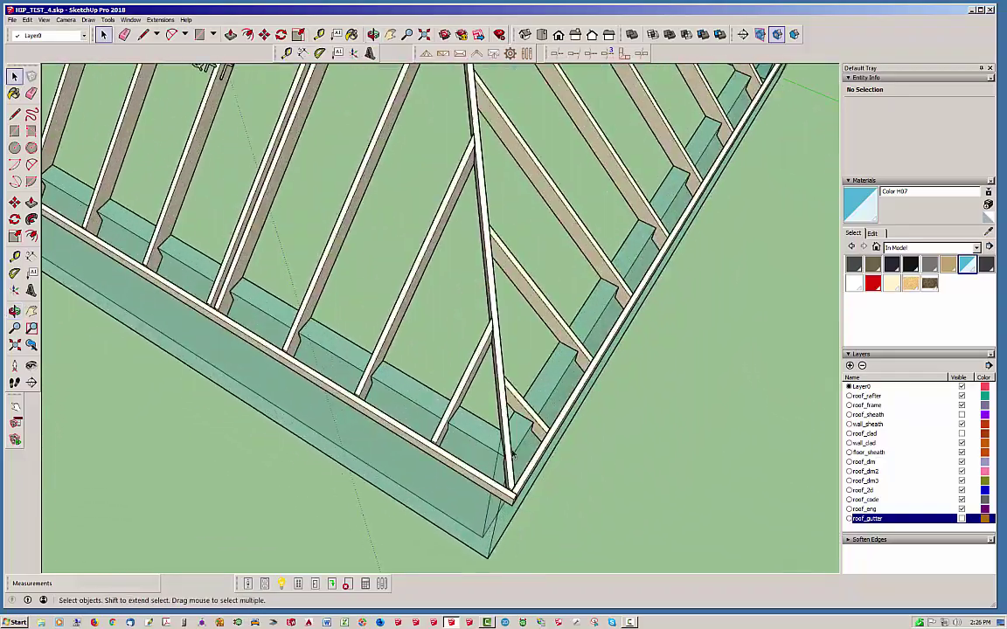
{"action": "middle_click_drag", "start_coordinate": [556, 458], "coordinate": [685, 299]}
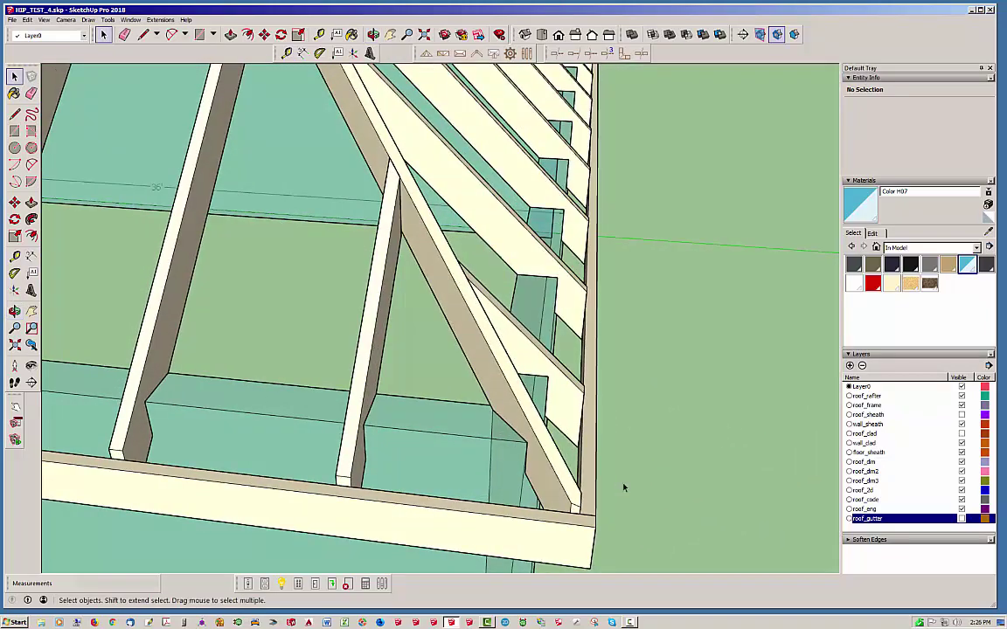
{"action": "scroll", "coordinate": [622, 485], "scroll_direction": "down", "scroll_amount": 4}
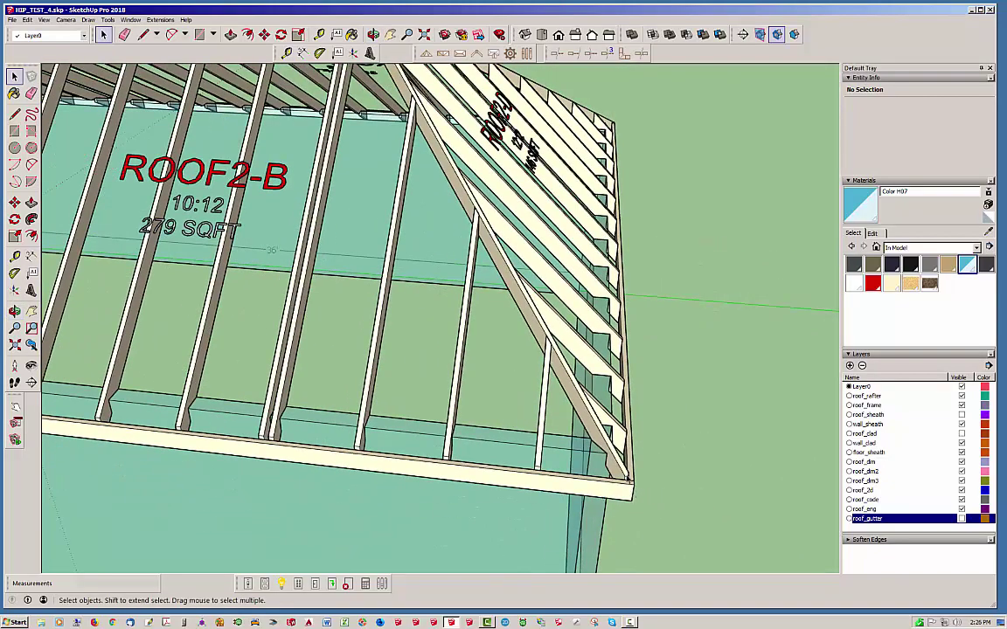
{"action": "scroll", "coordinate": [623, 491], "scroll_direction": "down", "scroll_amount": 3}
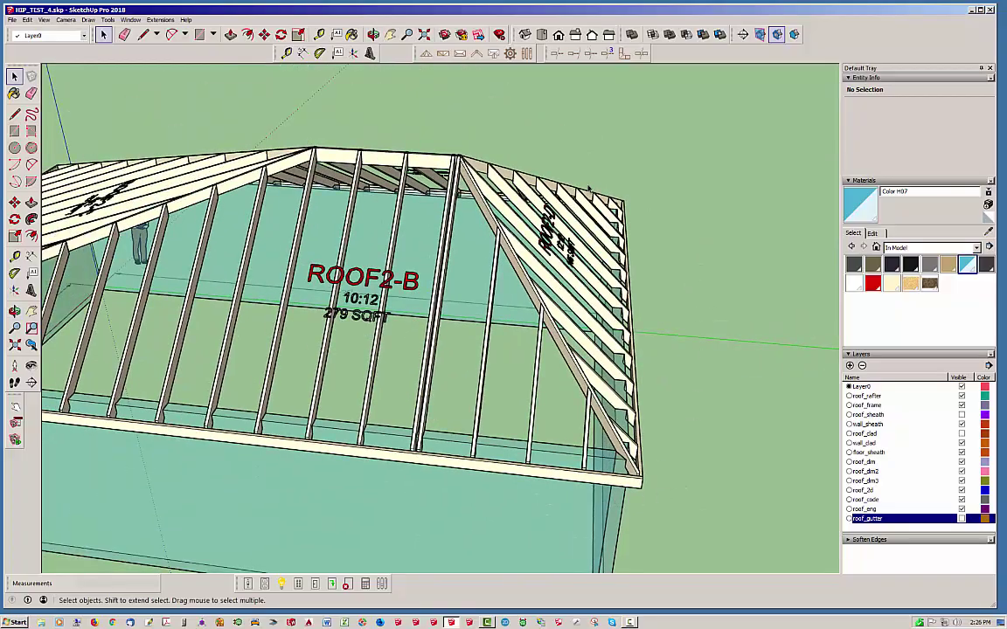
{"action": "middle_click_drag", "start_coordinate": [464, 359], "coordinate": [642, 353]}
{"action": "scroll", "coordinate": [498, 319], "scroll_direction": "down", "scroll_amount": 3}
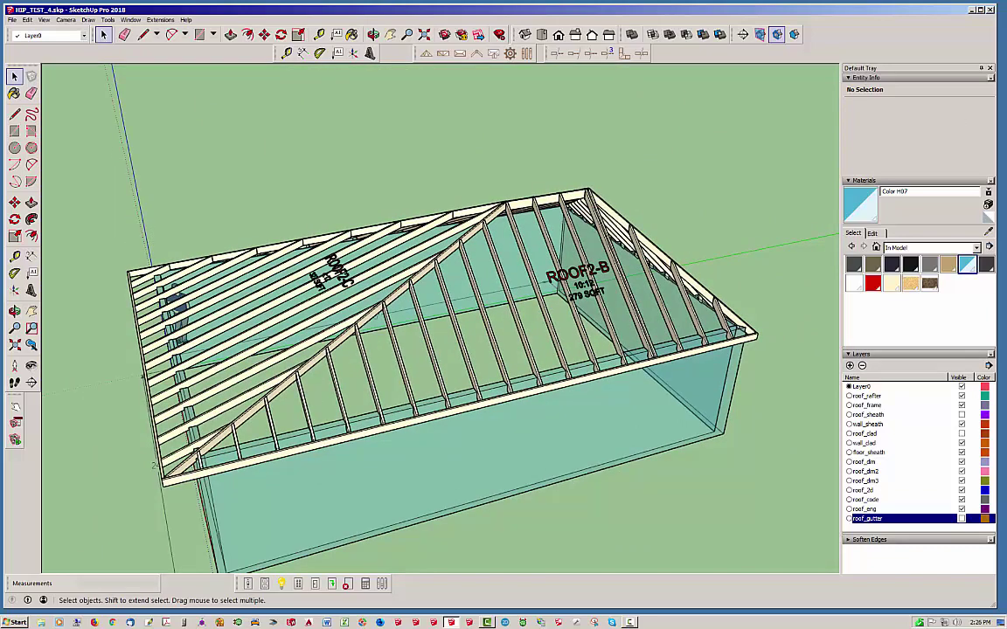
- Bring back the roof editor, set Overhang B and D to 12 in. with Delta Height B and D on AUTO, and update the roof
{"action": "left_click_drag", "start_coordinate": [1005, 68], "coordinate": [905, 42]}
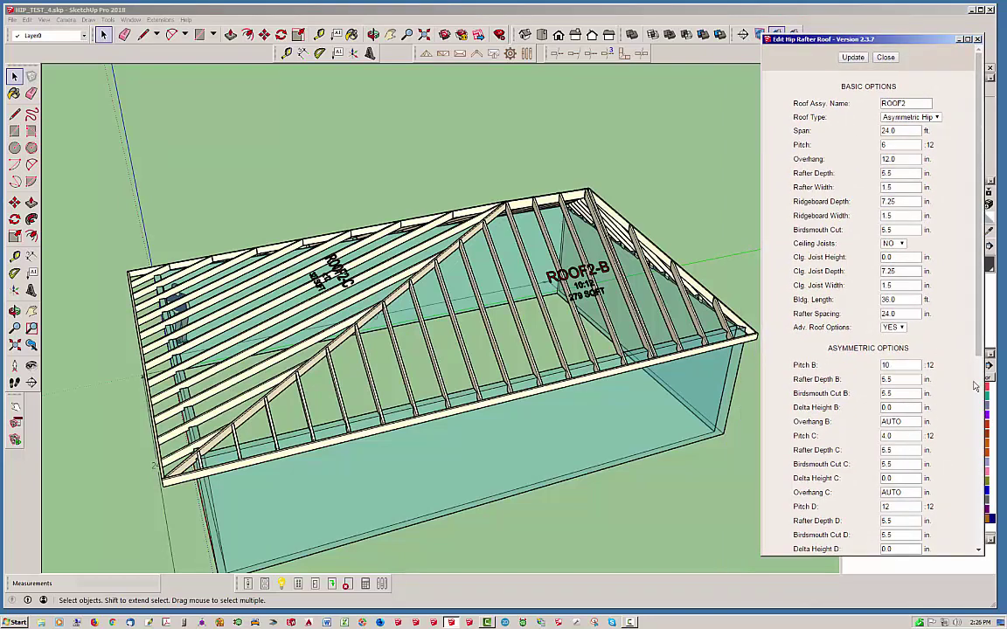
{"action": "left_click_drag", "start_coordinate": [978, 324], "coordinate": [981, 371]}
{"action": "scroll", "coordinate": [970, 373], "scroll_direction": "down", "scroll_amount": 1}
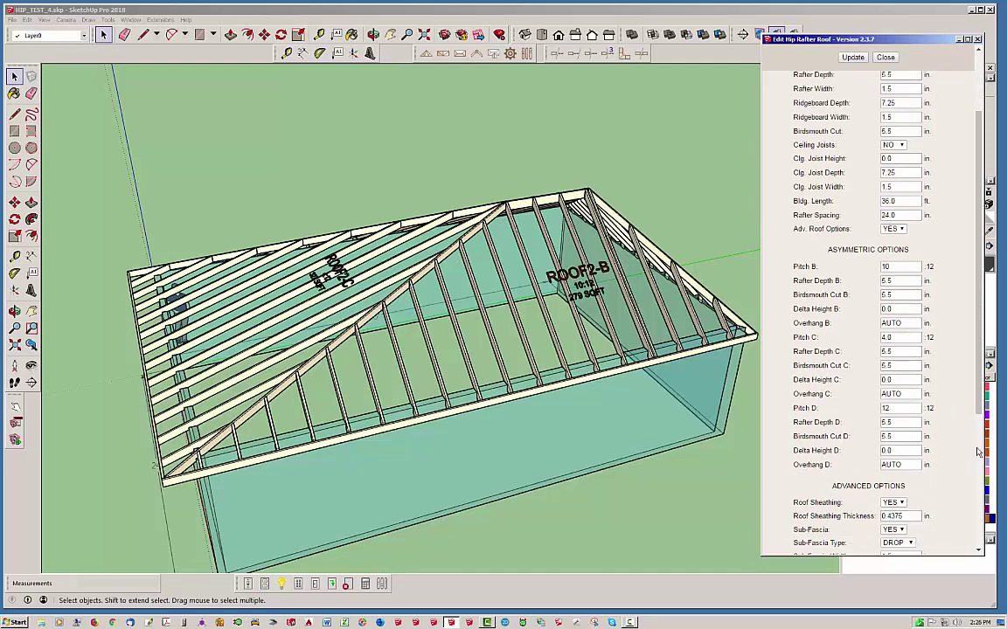
{"action": "middle_click_drag", "start_coordinate": [458, 298], "coordinate": [315, 369]}
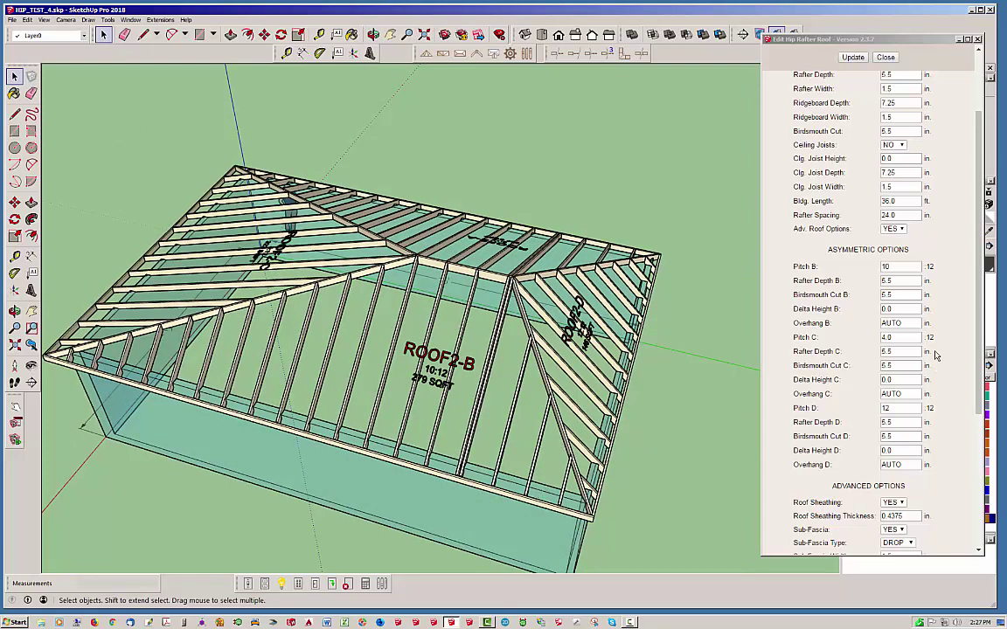
{"action": "double_click", "coordinate": [891, 322]}
{"action": "type", "text": "12"}
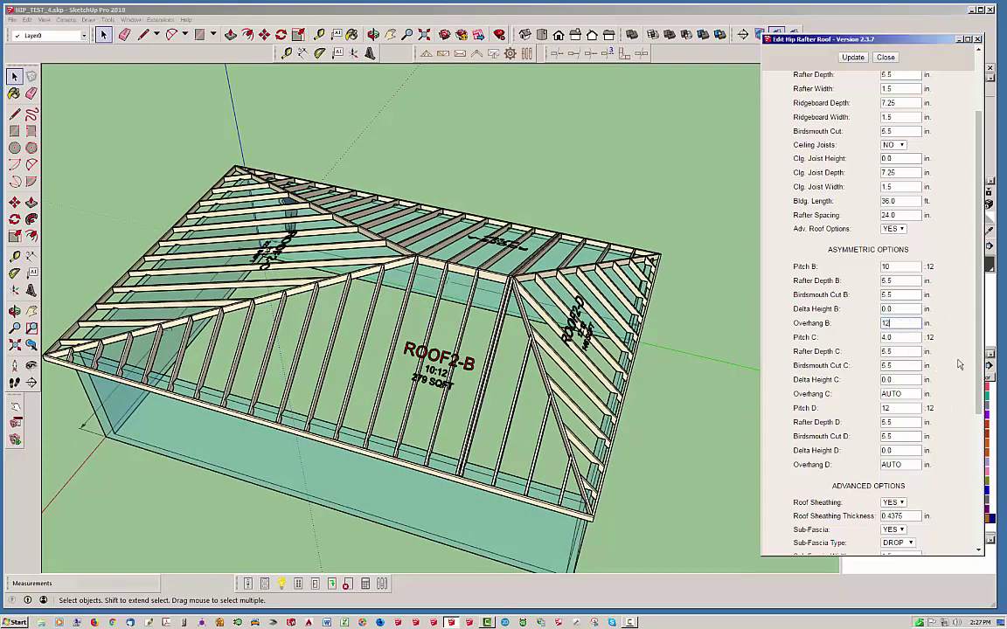
{"action": "double_click", "coordinate": [886, 462]}
{"action": "type", "text": "12"}
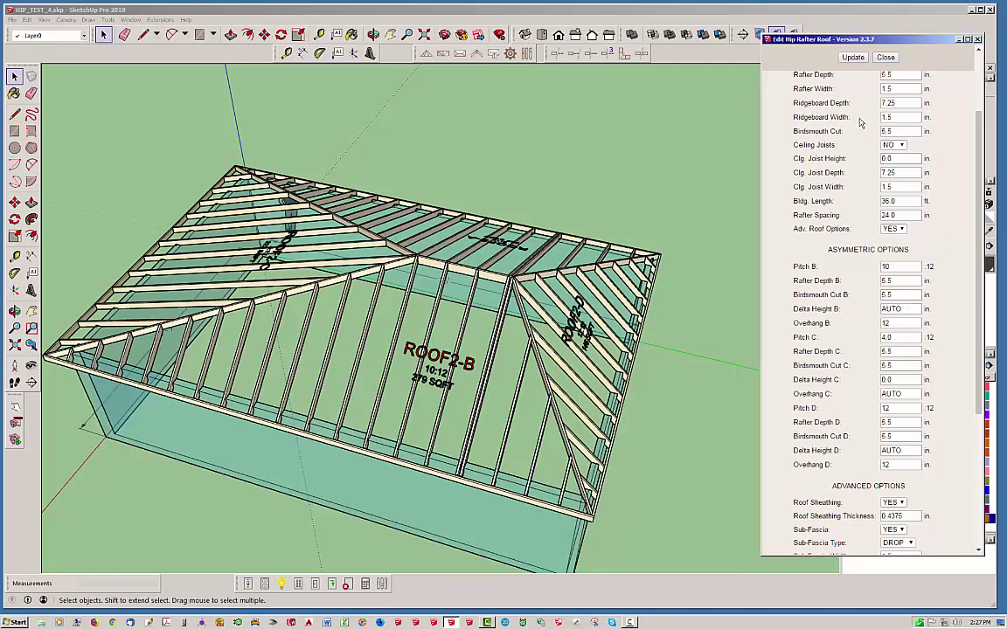
{"action": "left_click", "coordinate": [854, 58]}
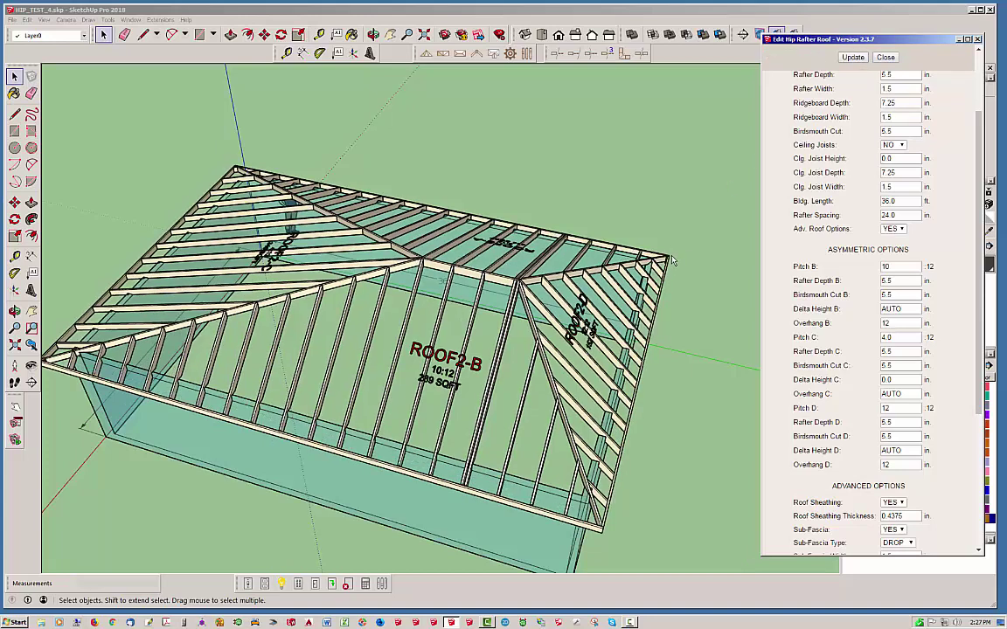
- Inspect the updated roof from above and around side C, checking its eaves, hips and rafter seats on the walls
{"action": "middle_click_drag", "start_coordinate": [574, 263], "coordinate": [531, 335]}
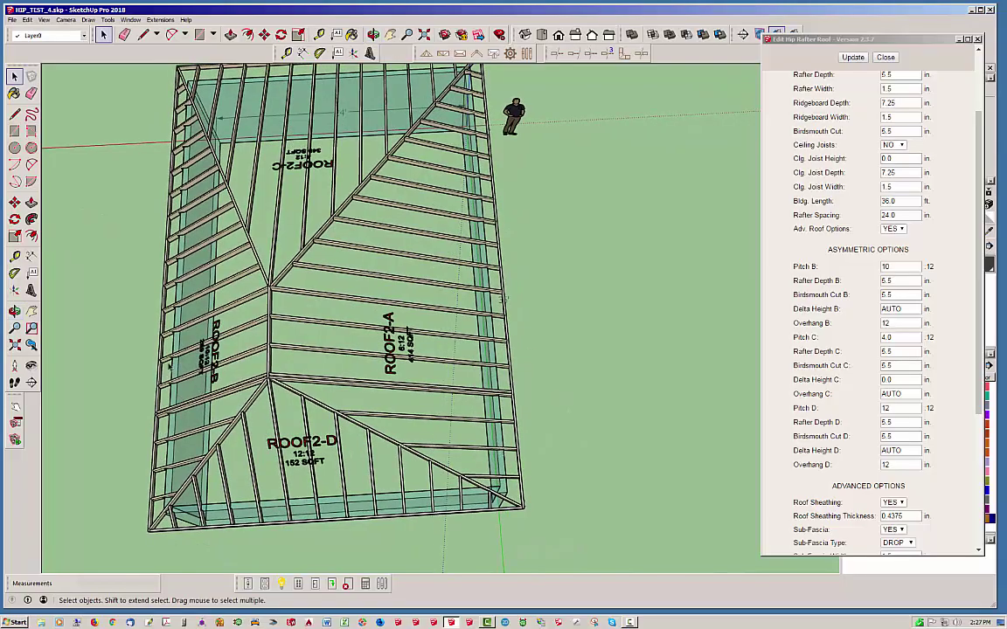
{"action": "middle_click_drag", "start_coordinate": [153, 332], "coordinate": [488, 331]}
{"action": "scroll", "coordinate": [288, 463], "scroll_direction": "up", "scroll_amount": 6}
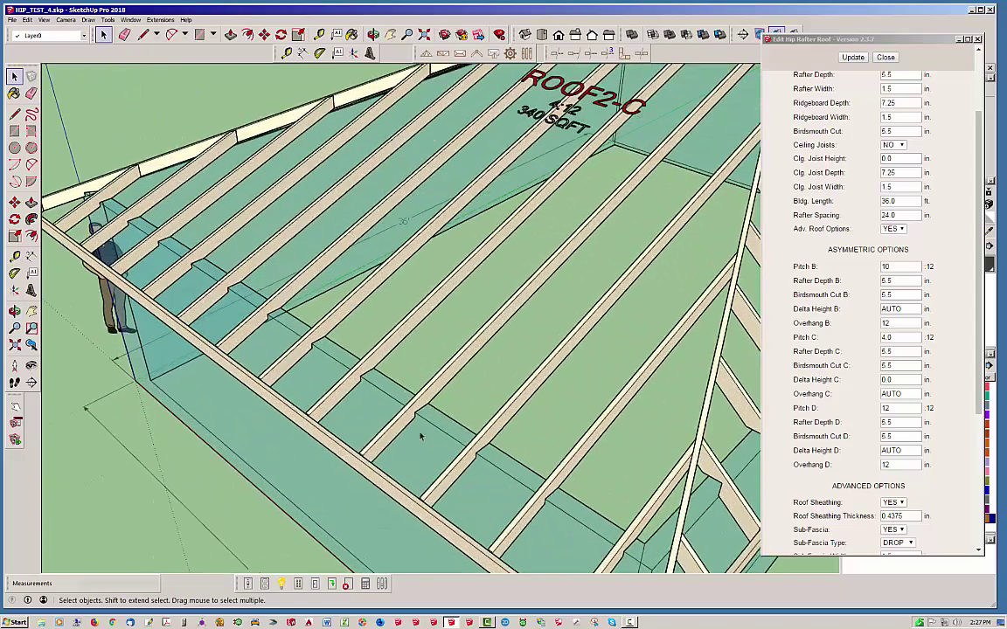
{"action": "middle_click_drag", "start_coordinate": [417, 433], "coordinate": [349, 387]}
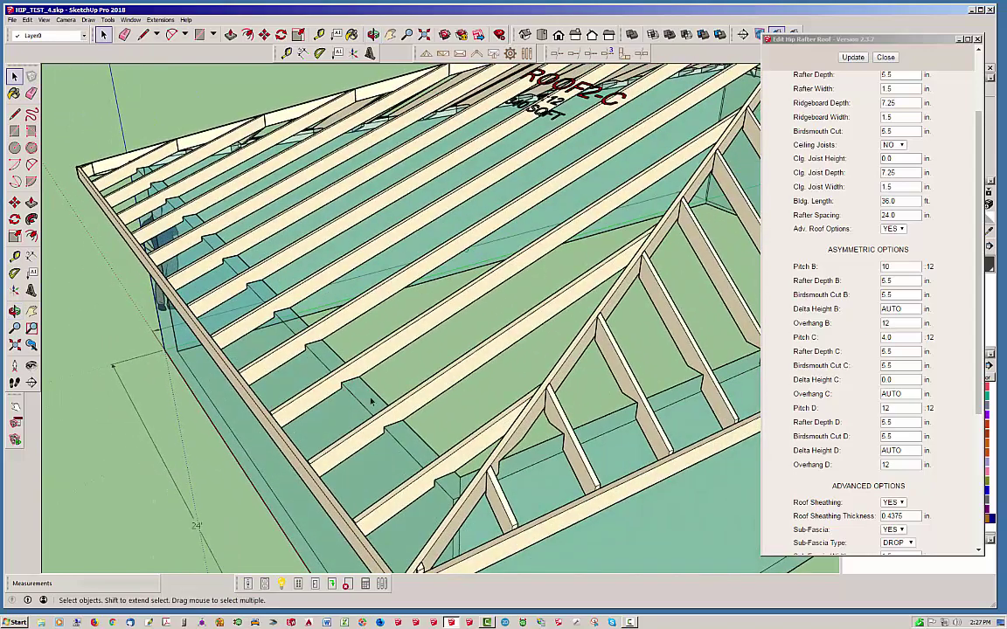
{"action": "middle_click_drag", "start_coordinate": [239, 275], "coordinate": [359, 403]}
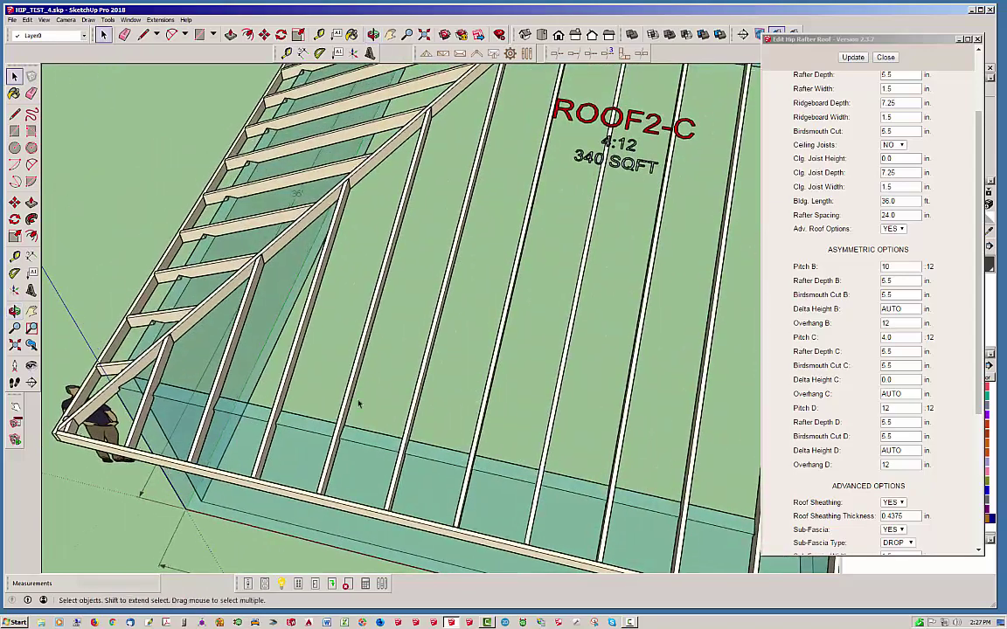
{"action": "middle_click_drag", "start_coordinate": [191, 373], "coordinate": [269, 369]}
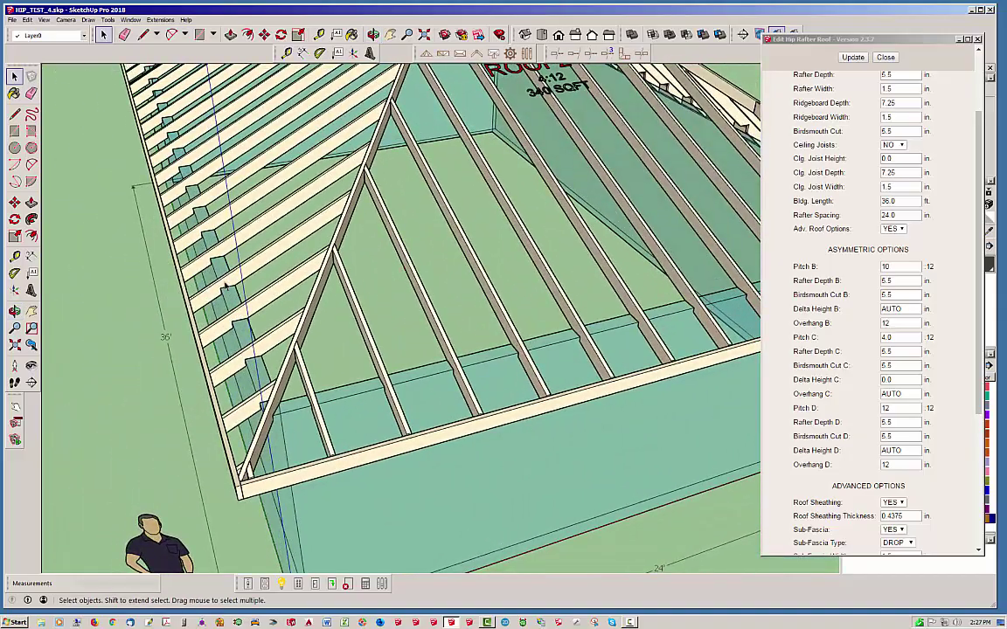
{"action": "scroll", "coordinate": [113, 351], "scroll_direction": "down", "scroll_amount": 2}
{"action": "middle_click_drag", "start_coordinate": [460, 317], "coordinate": [179, 352]}
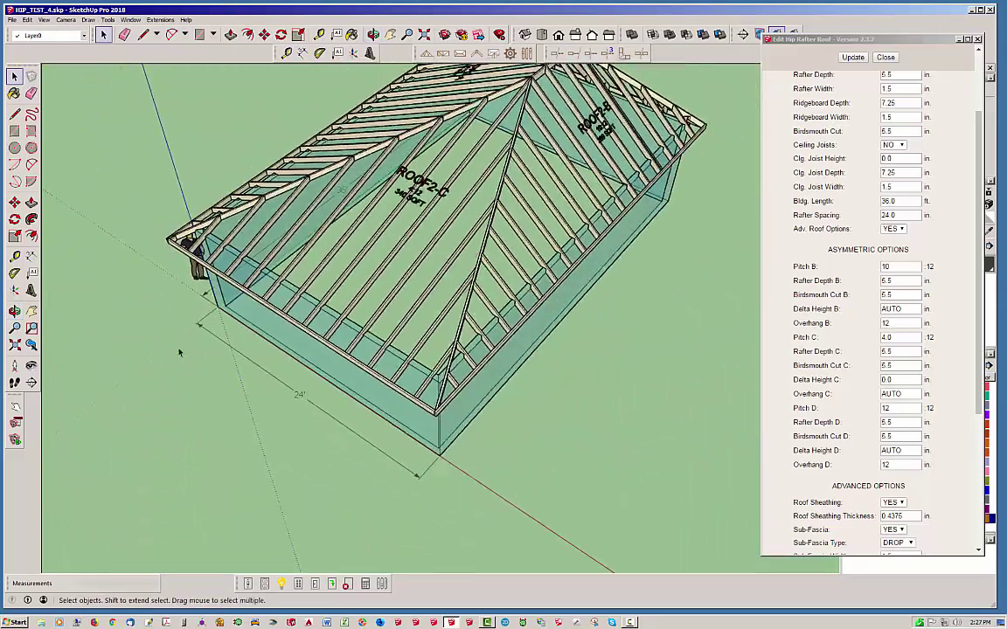
{"action": "scroll", "coordinate": [179, 352], "scroll_direction": "down", "scroll_amount": 1}
{"action": "middle_click_drag", "start_coordinate": [673, 176], "coordinate": [236, 151]}
{"action": "scroll", "coordinate": [149, 258], "scroll_direction": "down", "scroll_amount": 2}
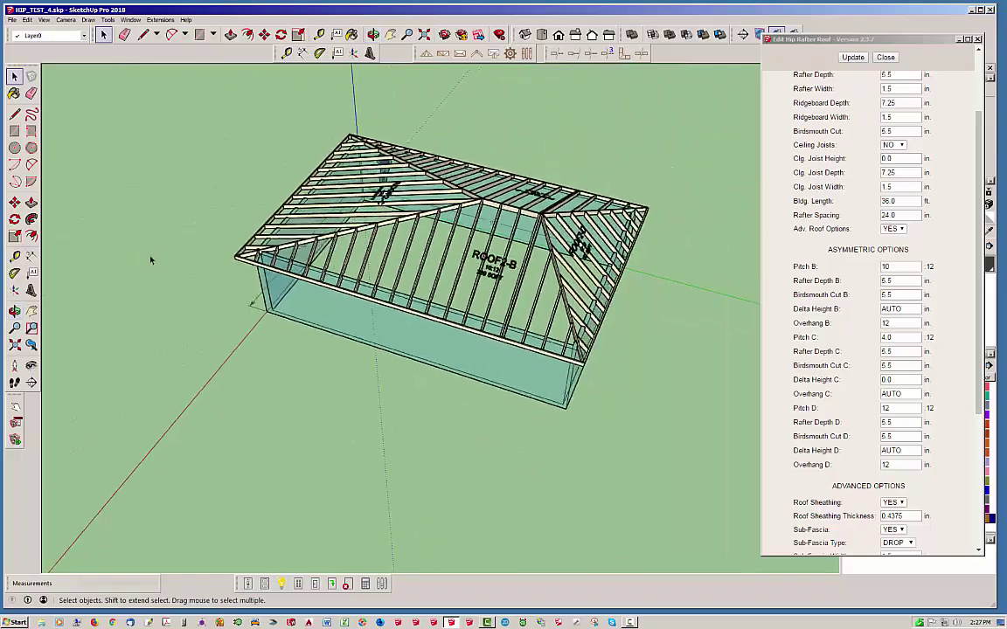
- Examine the hip rafter, jack rafter tails and birdsmouth cuts where sides B and D meet
{"action": "scroll", "coordinate": [586, 307], "scroll_direction": "up", "scroll_amount": 5}
{"action": "scroll", "coordinate": [558, 371], "scroll_direction": "up", "scroll_amount": 4}
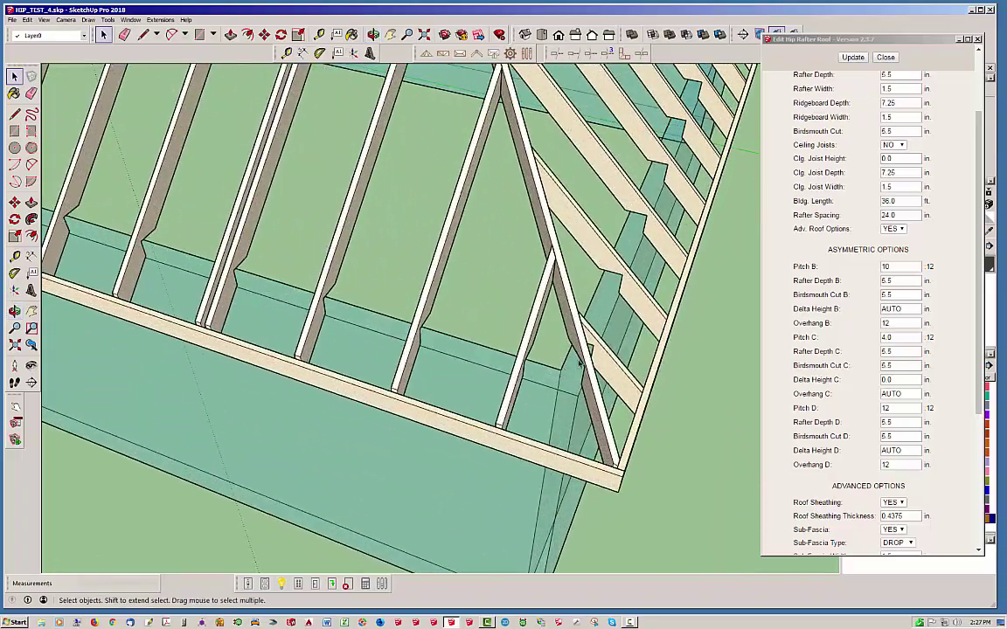
{"action": "middle_click_drag", "start_coordinate": [558, 371], "coordinate": [708, 121]}
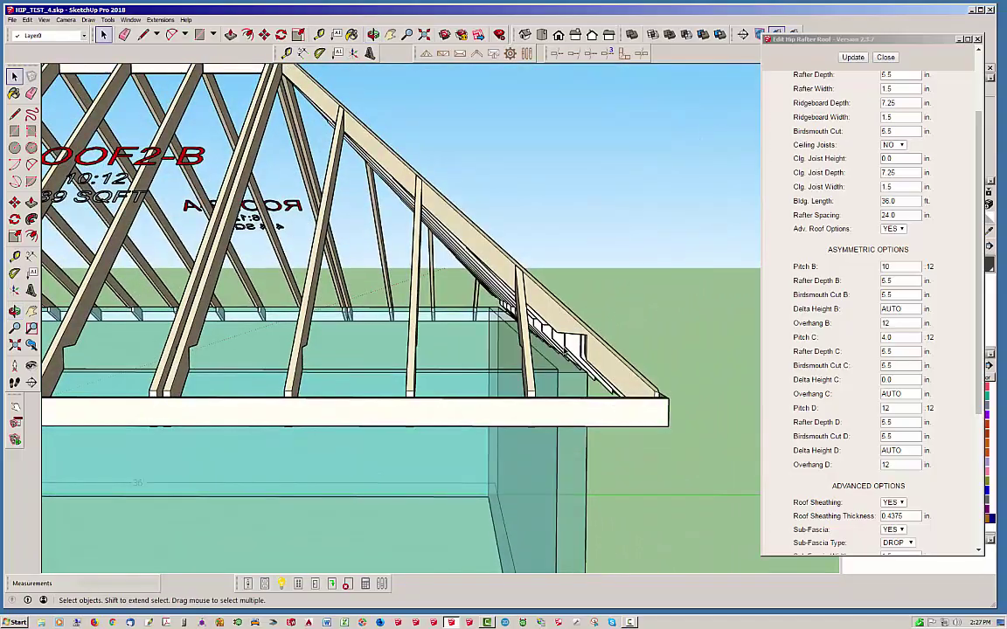
{"action": "middle_click_drag", "start_coordinate": [563, 346], "coordinate": [525, 386]}
{"action": "scroll", "coordinate": [531, 399], "scroll_direction": "down", "scroll_amount": 2}
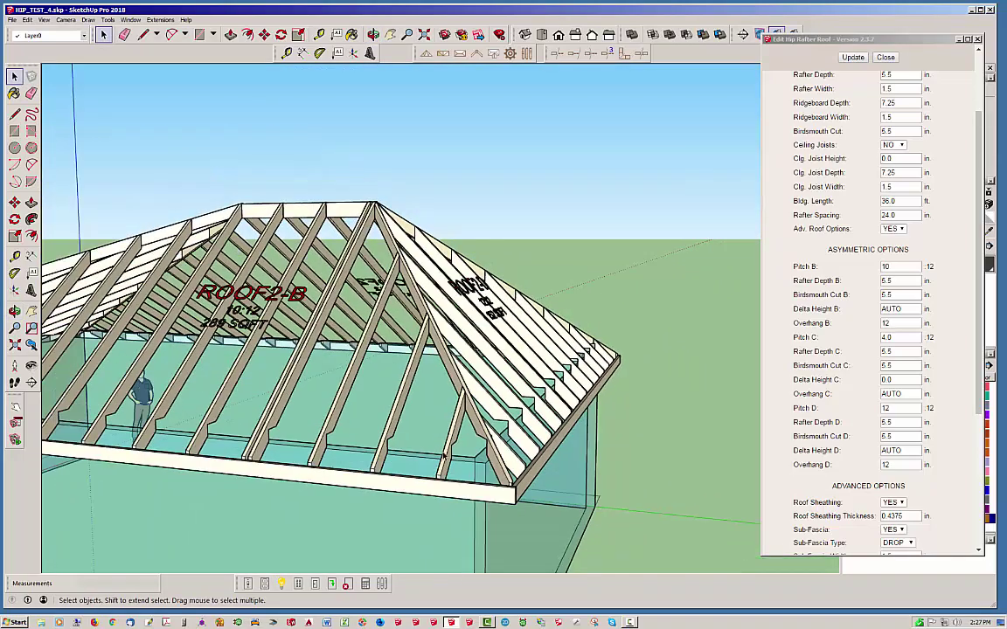
{"action": "middle_click_drag", "start_coordinate": [441, 456], "coordinate": [198, 509]}
{"action": "scroll", "coordinate": [197, 511], "scroll_direction": "up", "scroll_amount": 4}
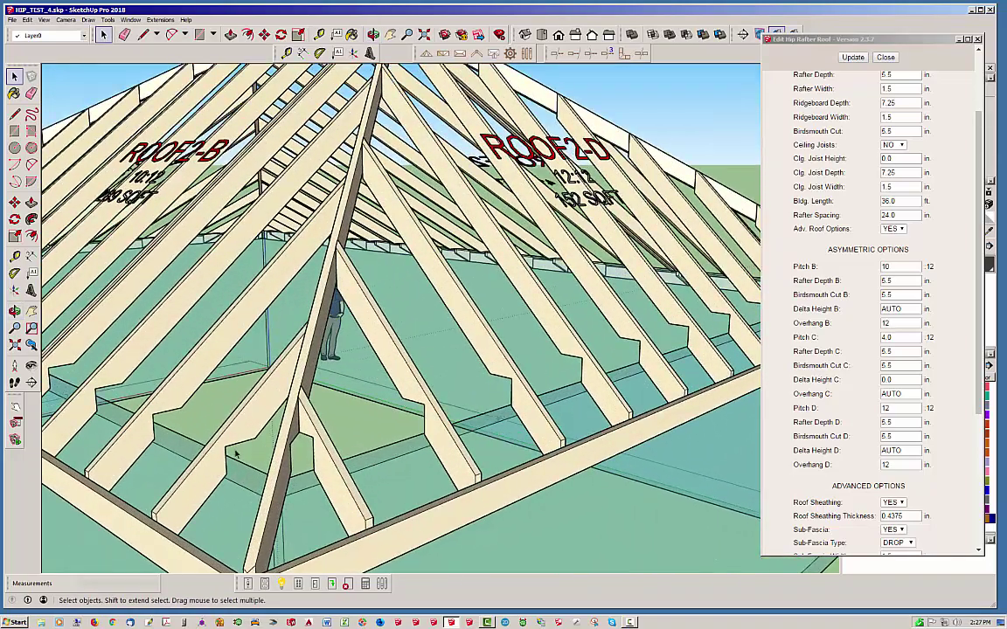
{"action": "scroll", "coordinate": [232, 483], "scroll_direction": "up", "scroll_amount": 3}
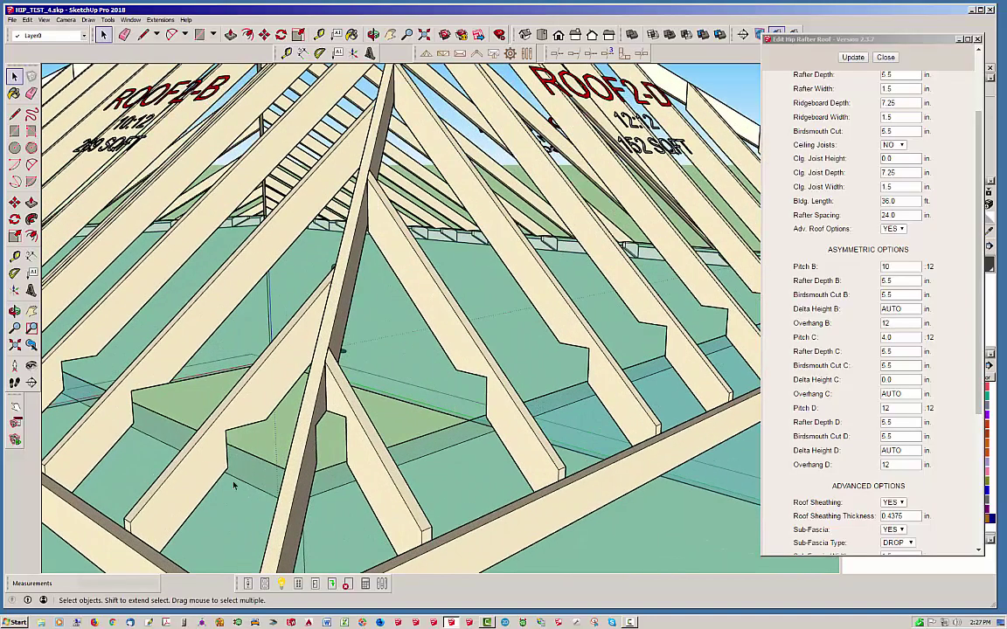
{"action": "middle_click_drag", "start_coordinate": [264, 472], "coordinate": [243, 439]}
{"action": "scroll", "coordinate": [243, 440], "scroll_direction": "down", "scroll_amount": 6}
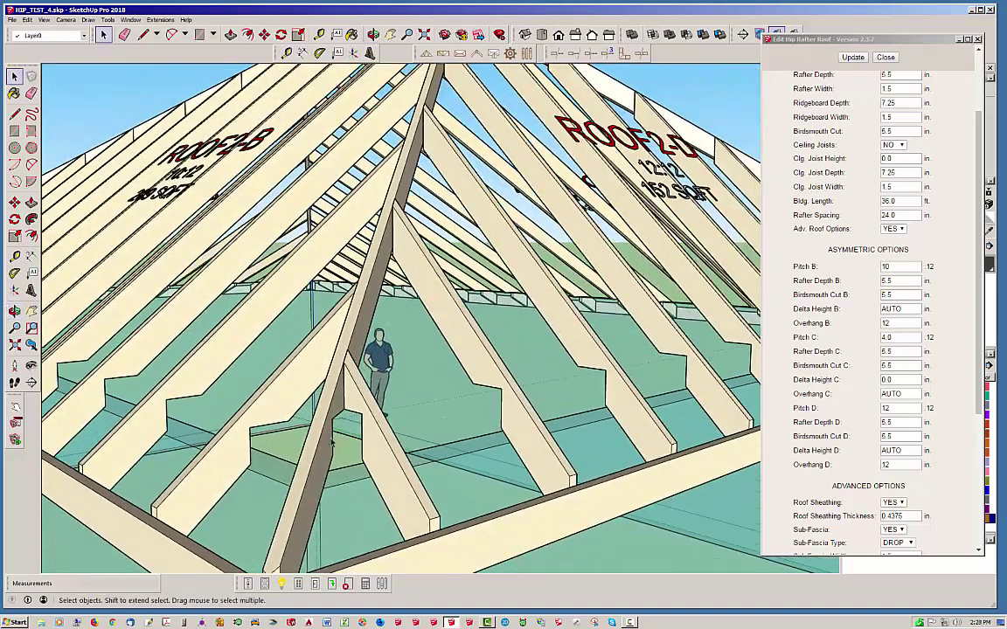
{"action": "middle_click_drag", "start_coordinate": [331, 298], "coordinate": [357, 395]}
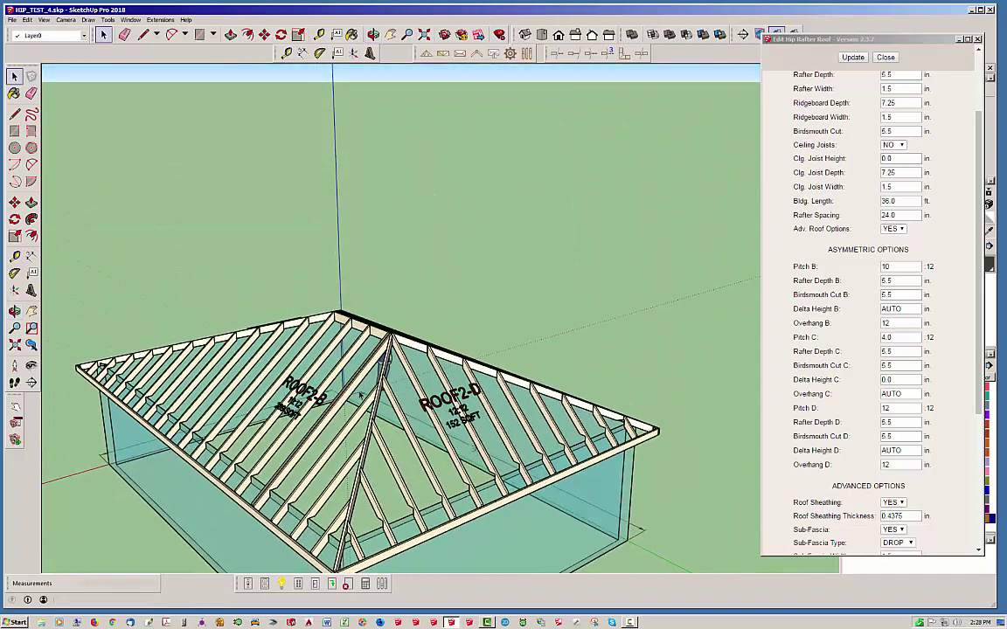
- Inspect the birdsmouth cuts and wall-top seating of the side D rafters along the whole eave
{"action": "scroll", "coordinate": [433, 298], "scroll_direction": "down", "scroll_amount": 1}
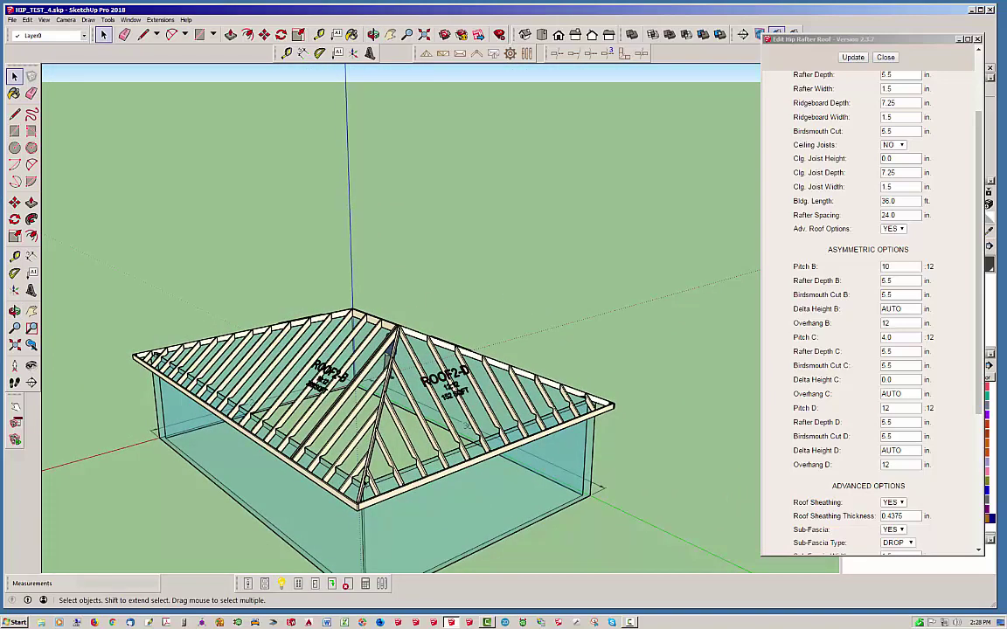
{"action": "scroll", "coordinate": [340, 445], "scroll_direction": "up", "scroll_amount": 3}
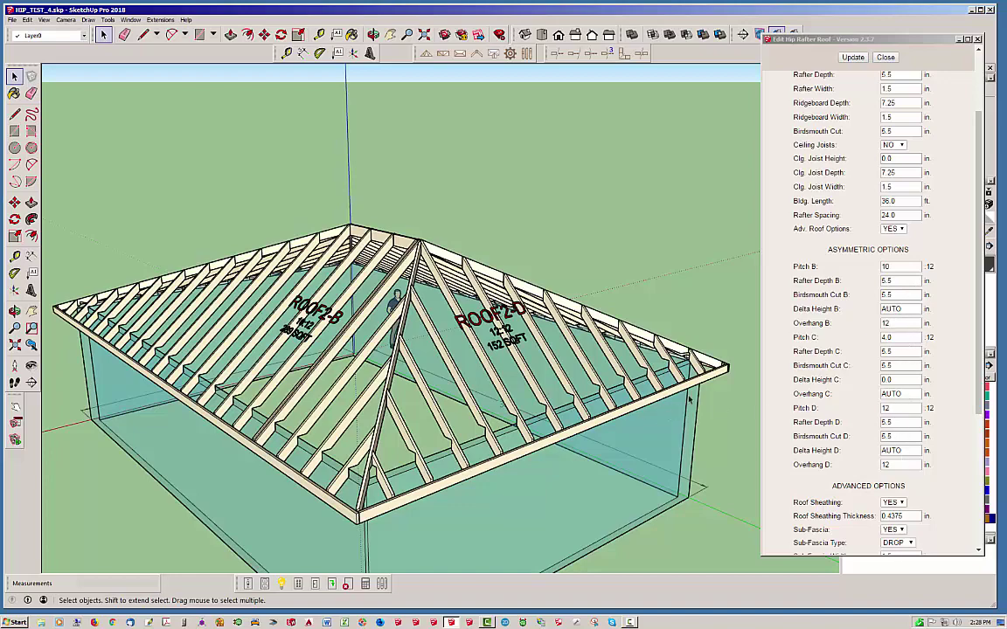
{"action": "scroll", "coordinate": [517, 382], "scroll_direction": "up", "scroll_amount": 10}
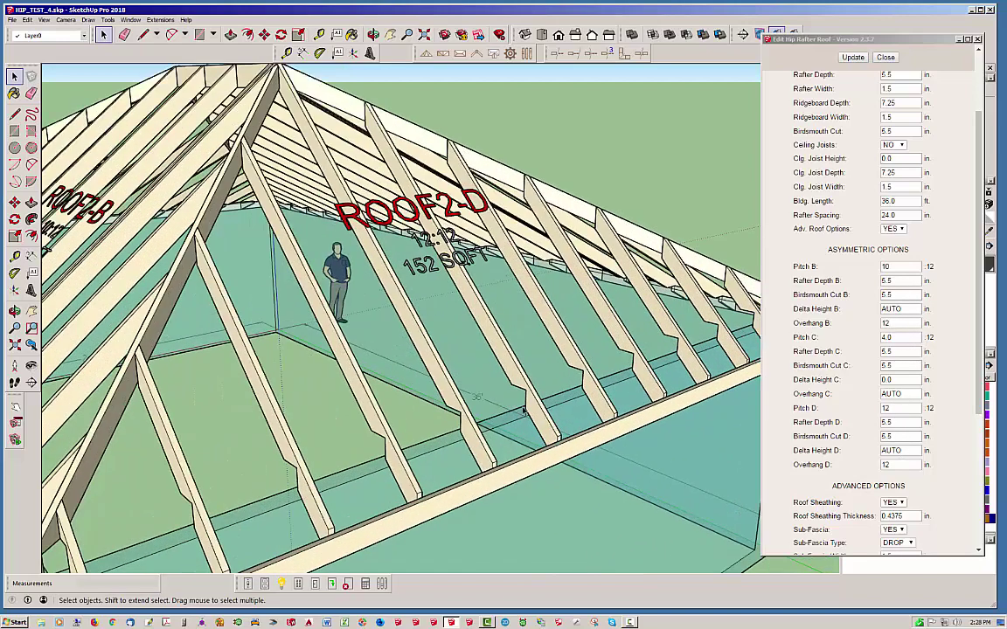
{"action": "middle_click_drag", "start_coordinate": [533, 427], "coordinate": [430, 360]}
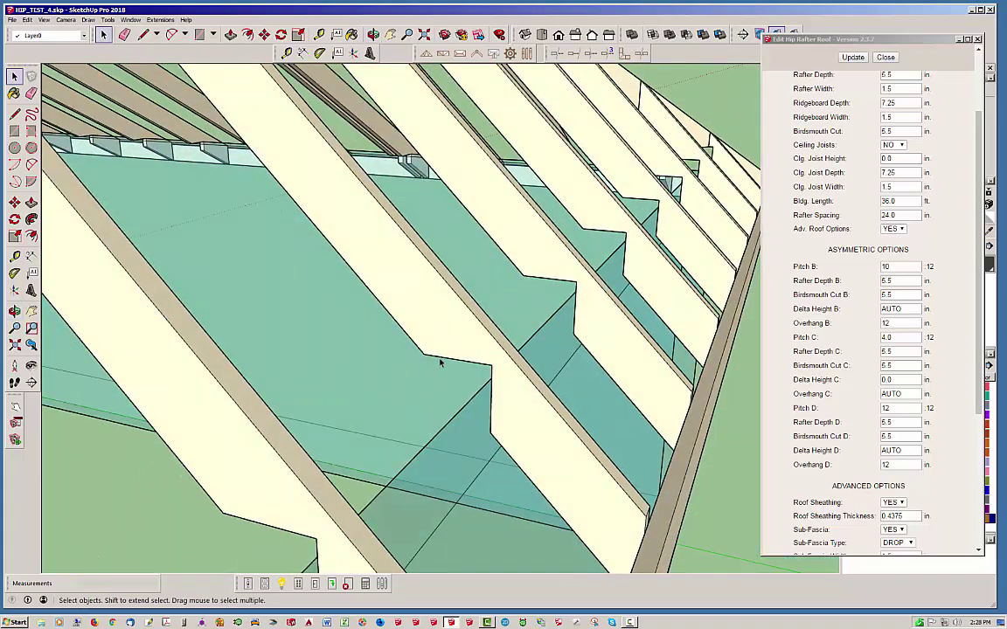
{"action": "scroll", "coordinate": [441, 362], "scroll_direction": "down", "scroll_amount": 3}
{"action": "scroll", "coordinate": [577, 394], "scroll_direction": "down", "scroll_amount": 1}
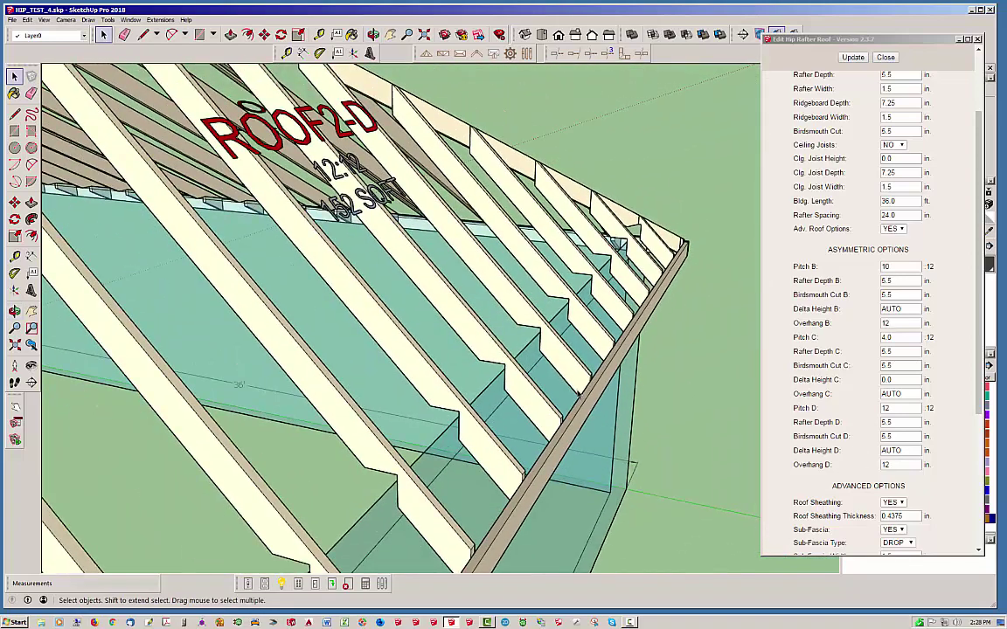
{"action": "scroll", "coordinate": [531, 344], "scroll_direction": "down", "scroll_amount": 4}
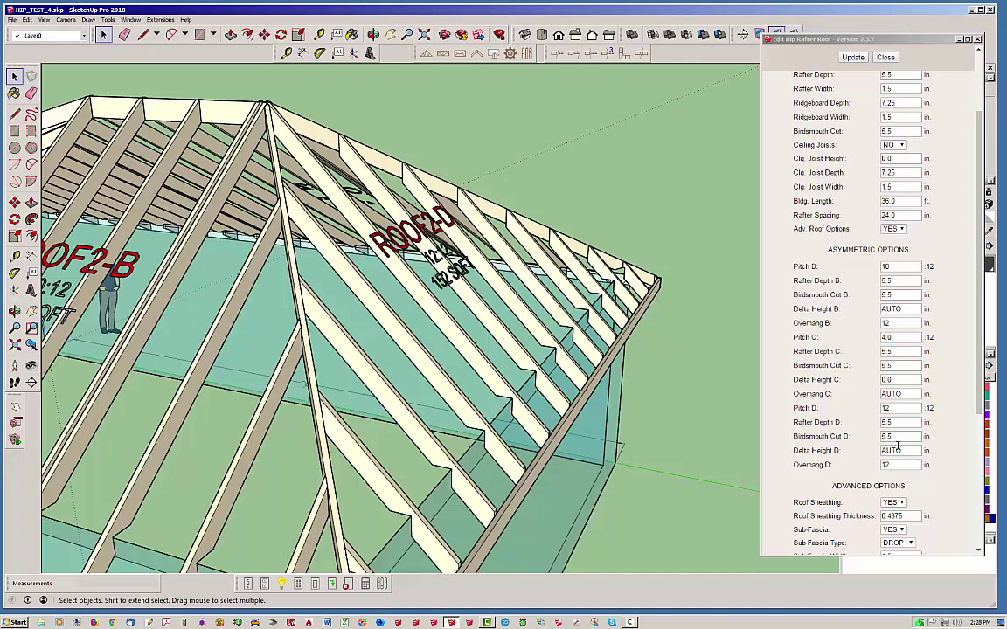
- Set Rafter Depth D to 3.5 in., update the roof, and check the thinner rafters along side D
{"action": "double_click", "coordinate": [895, 422]}
{"action": "type", "text": "3"}
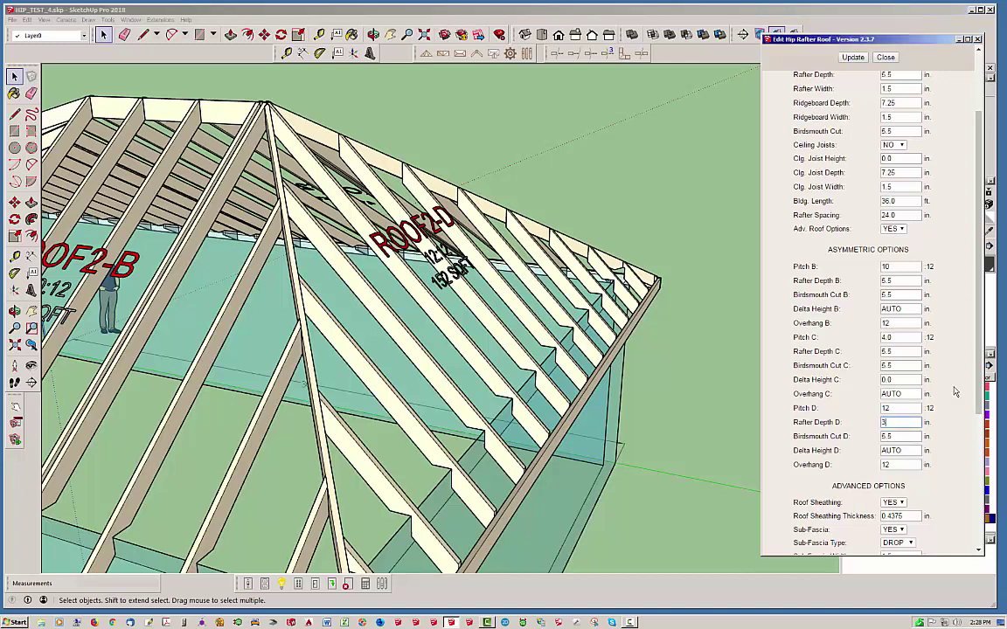
{"action": "type", "text": ".5"}
{"action": "left_click", "coordinate": [860, 60]}
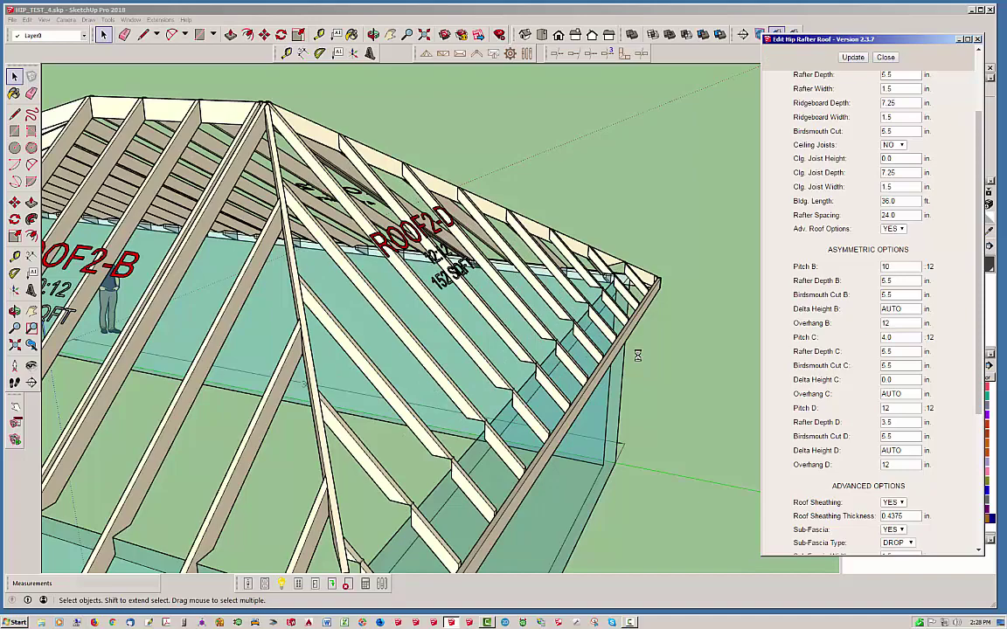
{"action": "middle_click_drag", "start_coordinate": [400, 513], "coordinate": [561, 535]}
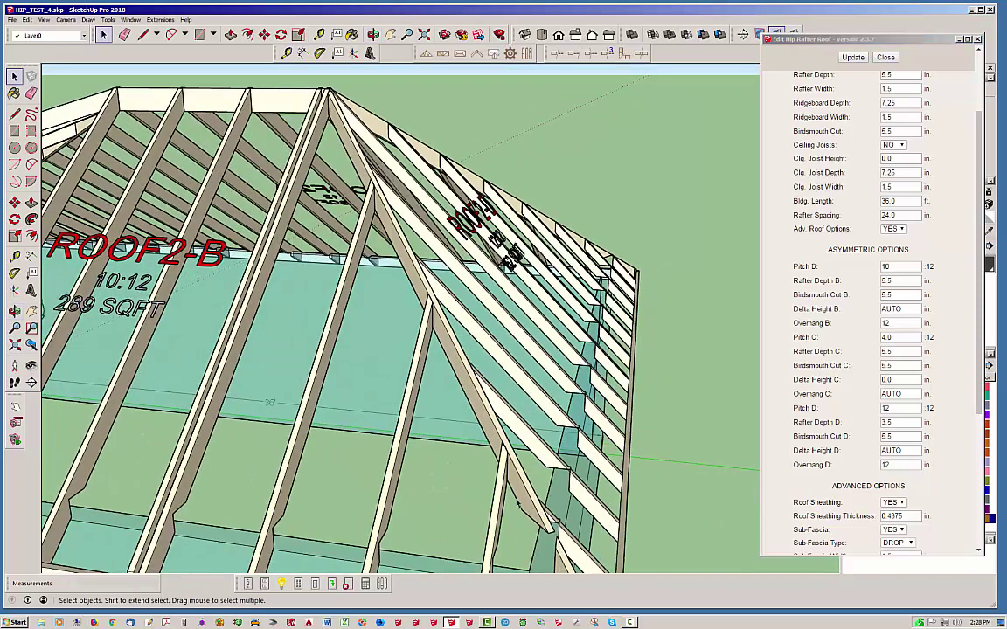
{"action": "scroll", "coordinate": [561, 536], "scroll_direction": "up", "scroll_amount": 2}
{"action": "scroll", "coordinate": [524, 515], "scroll_direction": "down", "scroll_amount": 3}
{"action": "middle_click_drag", "start_coordinate": [516, 483], "coordinate": [428, 463]}
{"action": "scroll", "coordinate": [427, 463], "scroll_direction": "down", "scroll_amount": 5}
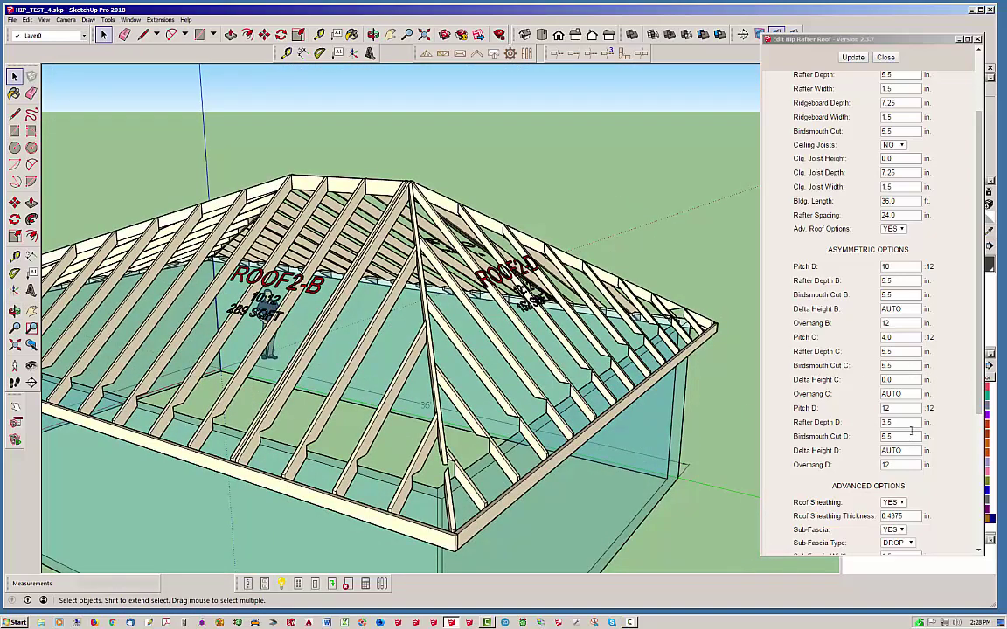
- Set Rafter Depth D to 5.5 in. and Birdsmouth Cut D to 3.5 in., and update the roof
{"action": "double_click", "coordinate": [901, 423]}
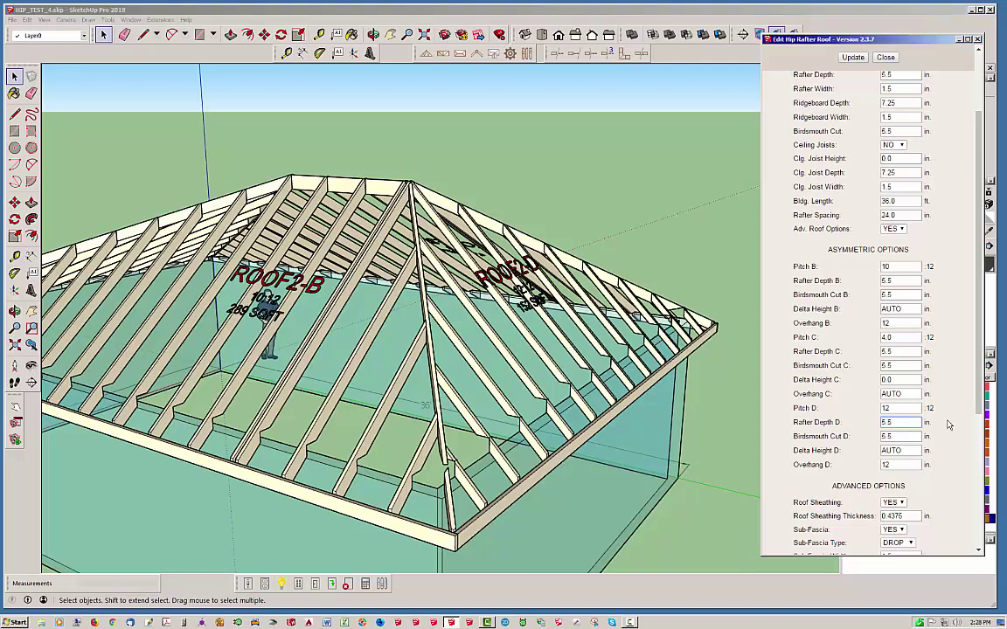
{"action": "double_click", "coordinate": [907, 436]}
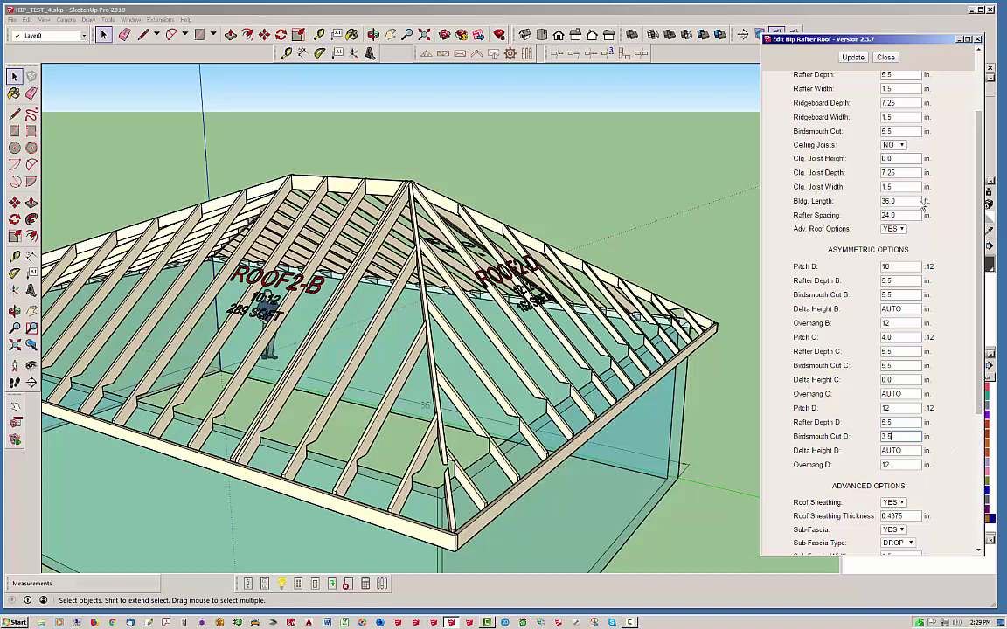
{"action": "left_click", "coordinate": [851, 59]}
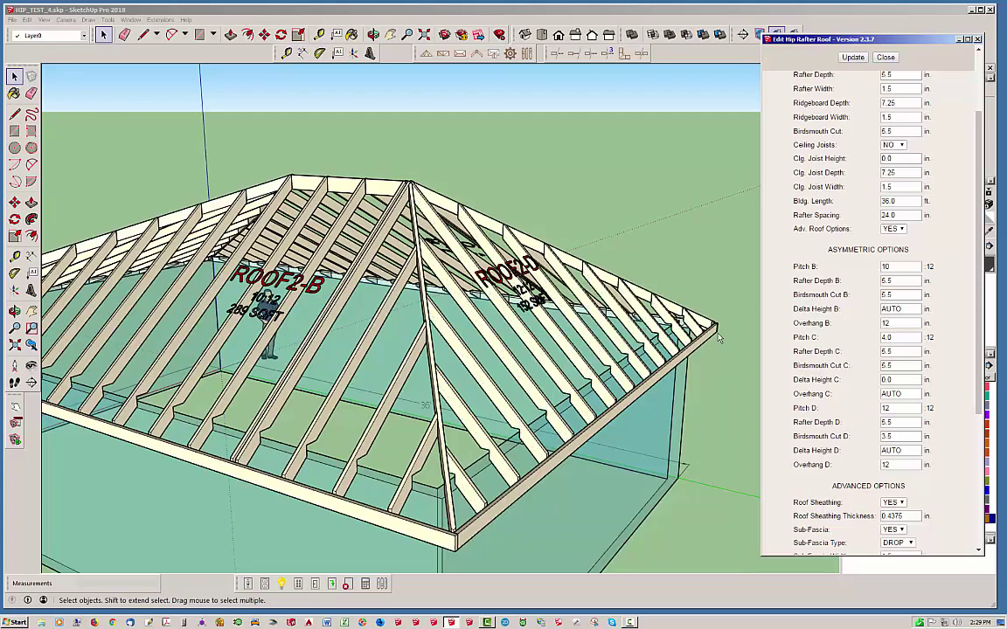
- Inspect the side D jack rafters and how their birdsmouth cuts seat on the wall near the side B corner
{"action": "middle_click_drag", "start_coordinate": [454, 370], "coordinate": [547, 405]}
{"action": "scroll", "coordinate": [524, 419], "scroll_direction": "up", "scroll_amount": 10}
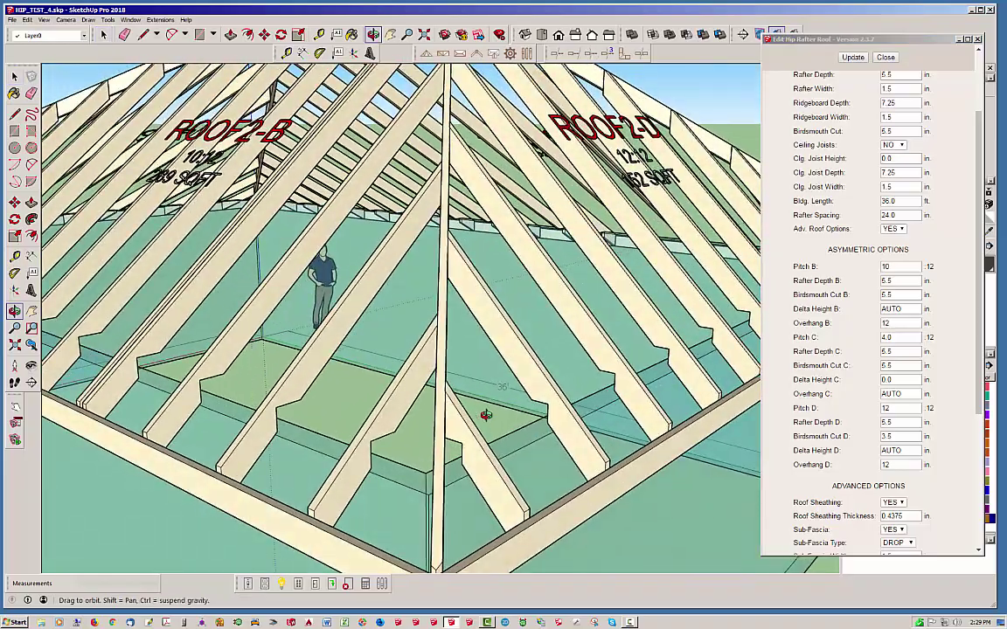
{"action": "left_click_drag", "start_coordinate": [486, 415], "coordinate": [479, 376]}
{"action": "key", "text": "space"}
{"action": "scroll", "coordinate": [480, 376], "scroll_direction": "up", "scroll_amount": 2}
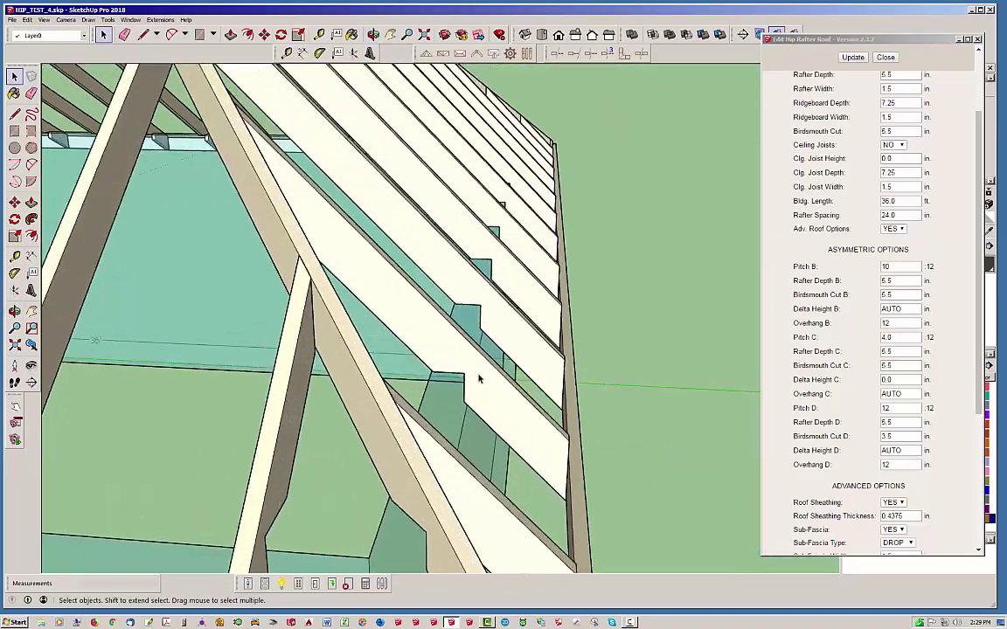
{"action": "mouse_move", "coordinate": [469, 375]}
{"action": "middle_mouse_down"}
{"action": "mouse_move", "coordinate": [469, 397]}
{"action": "mouse_move", "coordinate": [328, 386]}
{"action": "mouse_move", "coordinate": [454, 379]}
{"action": "middle_mouse_up"}
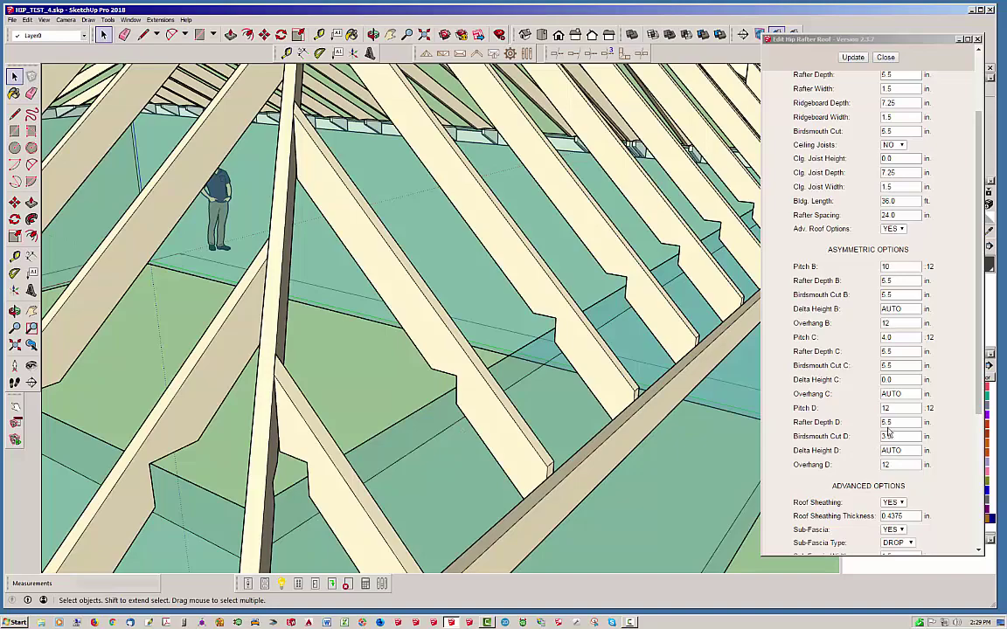
{"action": "scroll", "coordinate": [615, 419], "scroll_direction": "down", "scroll_amount": 6}
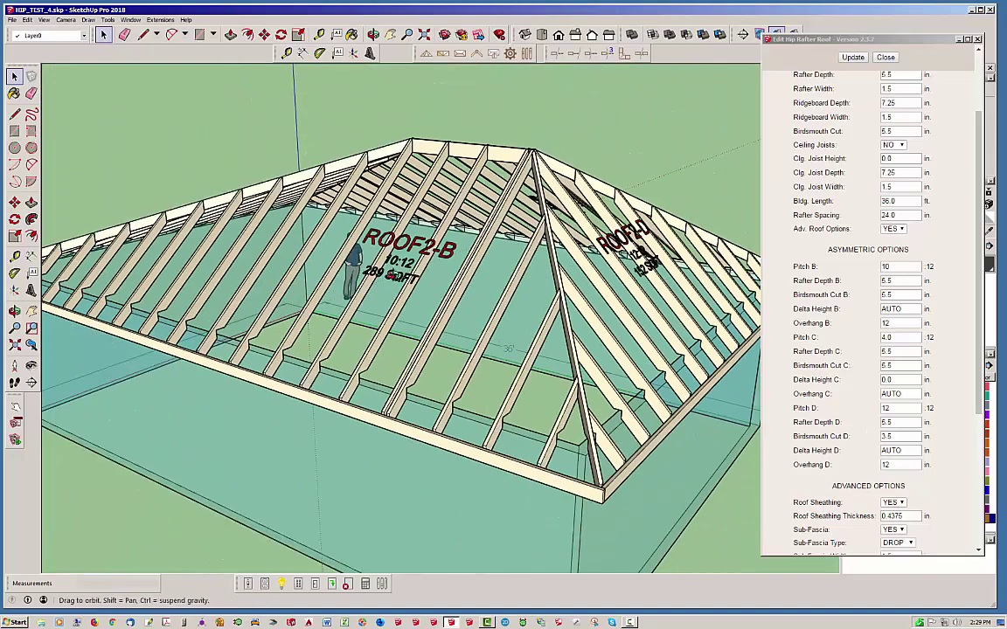
- Set Rafter Depth C to 7.25 in. and update the roof
{"action": "middle_click_drag", "start_coordinate": [550, 288], "coordinate": [700, 326]}
{"action": "scroll", "coordinate": [441, 266], "scroll_direction": "up", "scroll_amount": 6}
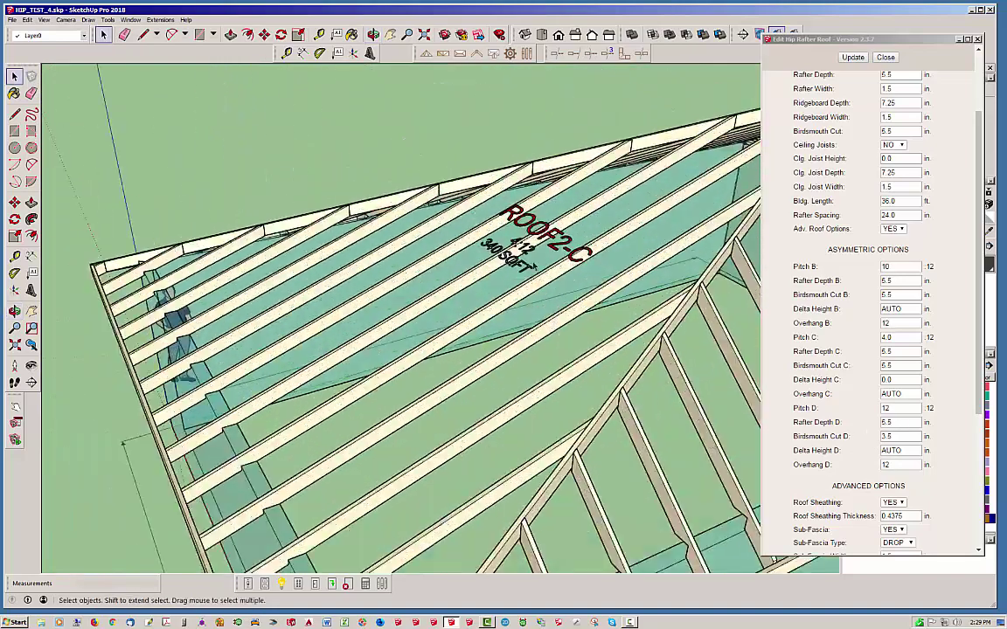
{"action": "scroll", "coordinate": [434, 272], "scroll_direction": "down", "scroll_amount": 5}
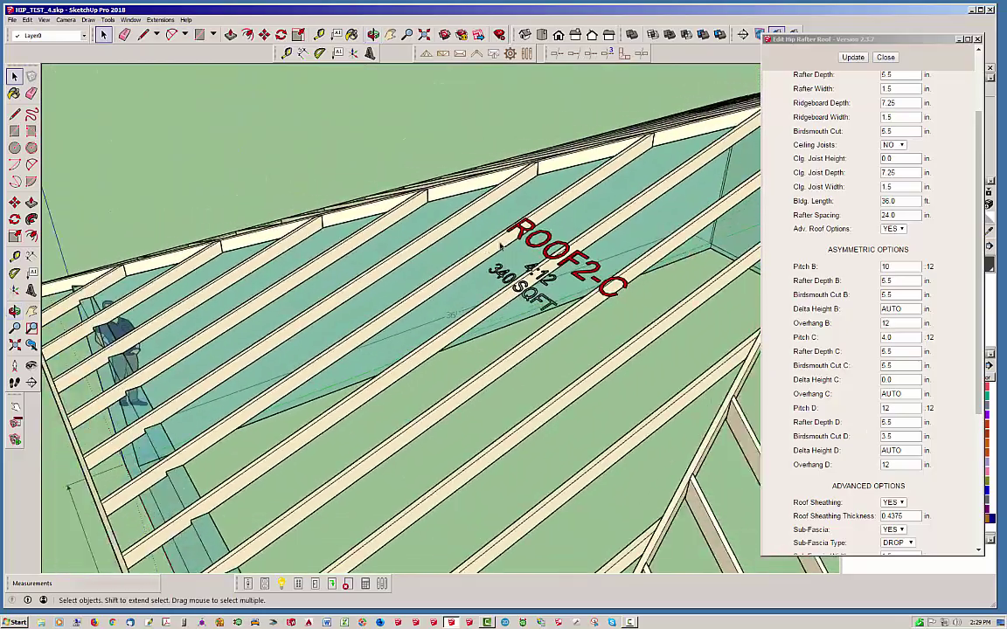
{"action": "middle_click_drag", "start_coordinate": [435, 272], "coordinate": [441, 306]}
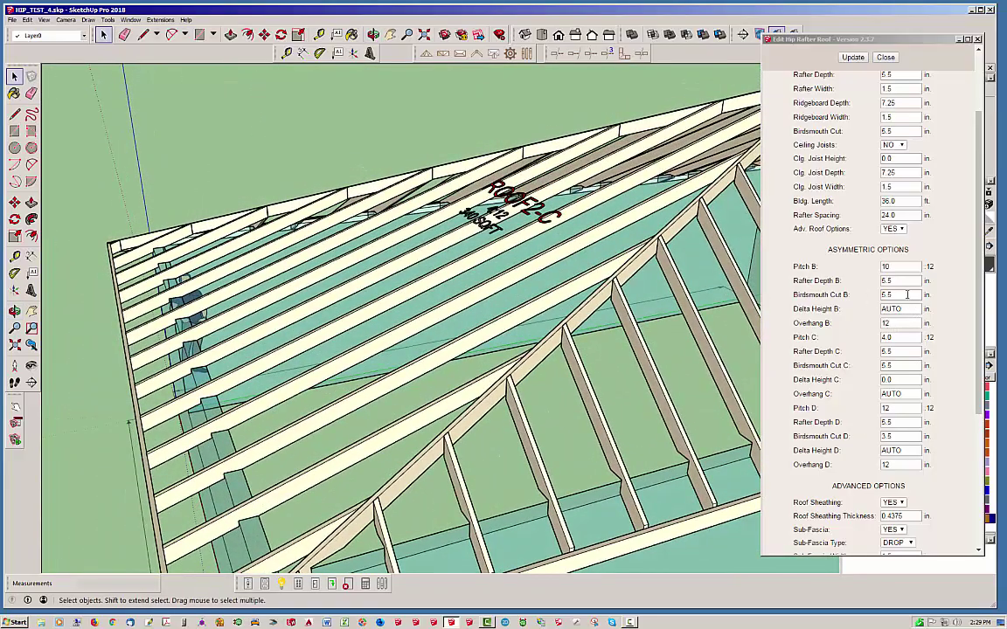
{"action": "double_click", "coordinate": [908, 351]}
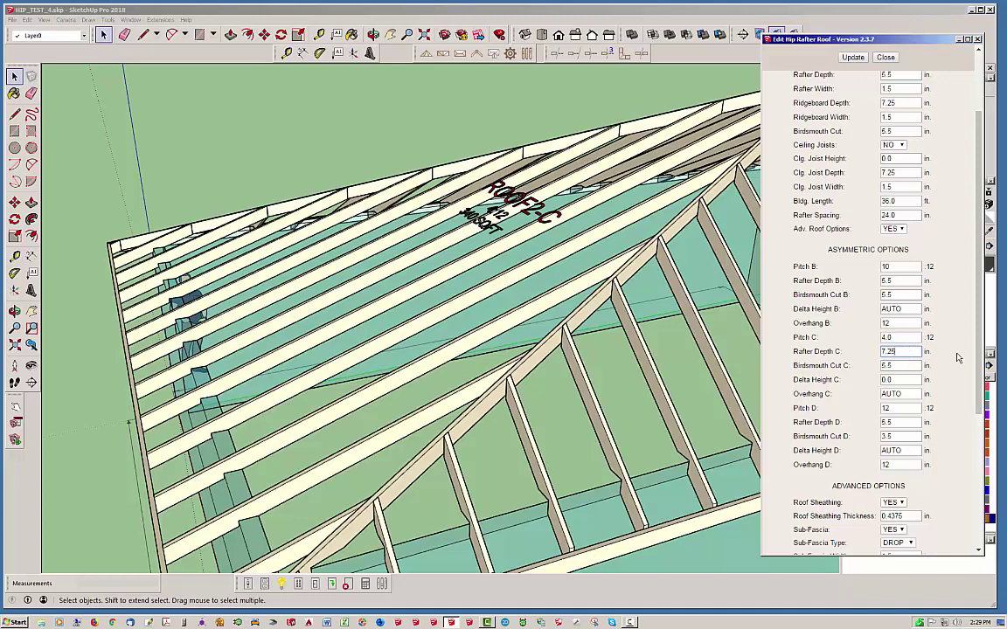
{"action": "left_click", "coordinate": [854, 57]}
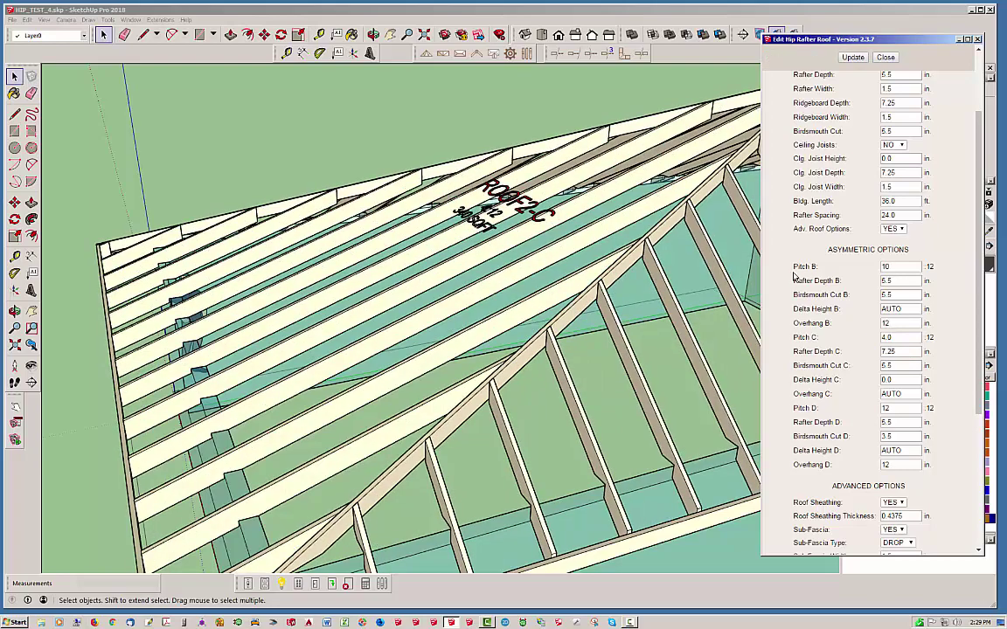
- Examine the deeper side C rafters, their birdsmouth cuts, and where they meet the hip rafter shared with side B
{"action": "mouse_move", "coordinate": [533, 338]}
{"action": "middle_mouse_down"}
{"action": "mouse_move", "coordinate": [557, 284]}
{"action": "mouse_move", "coordinate": [566, 294]}
{"action": "mouse_move", "coordinate": [531, 323]}
{"action": "middle_mouse_up"}
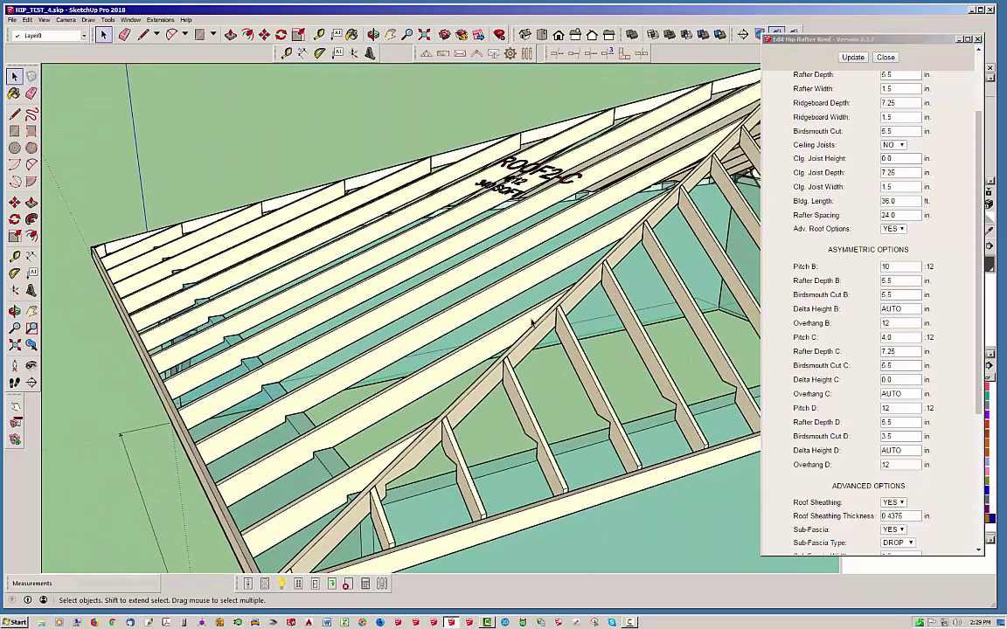
{"action": "middle_click_drag", "start_coordinate": [455, 295], "coordinate": [361, 422]}
{"action": "scroll", "coordinate": [414, 422], "scroll_direction": "up", "scroll_amount": 3}
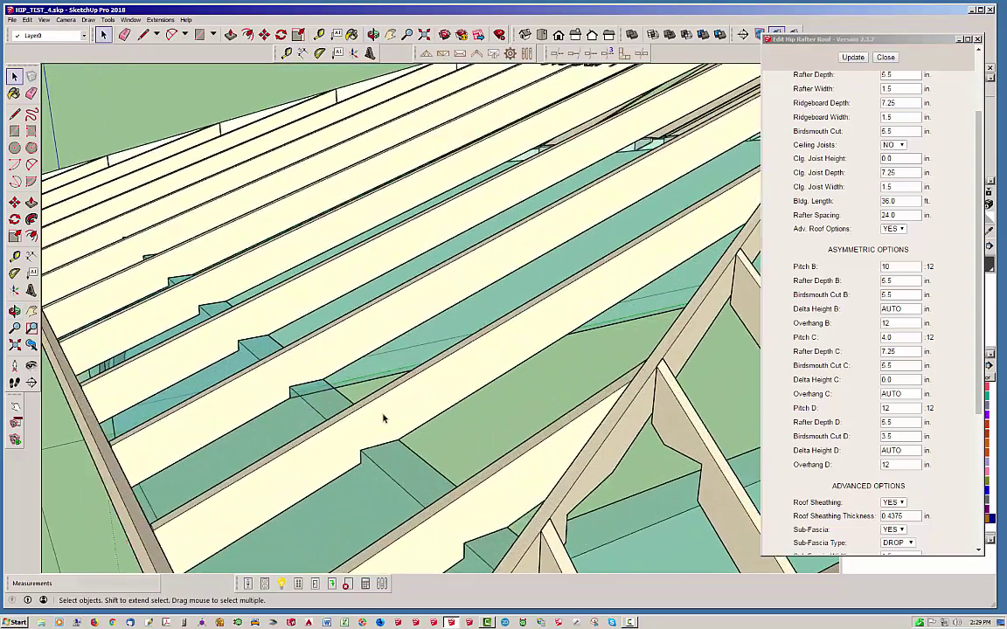
{"action": "scroll", "coordinate": [381, 419], "scroll_direction": "down", "scroll_amount": 4}
{"action": "middle_click_drag", "start_coordinate": [309, 446], "coordinate": [528, 419]}
{"action": "middle_click_drag", "start_coordinate": [287, 306], "coordinate": [394, 146]}
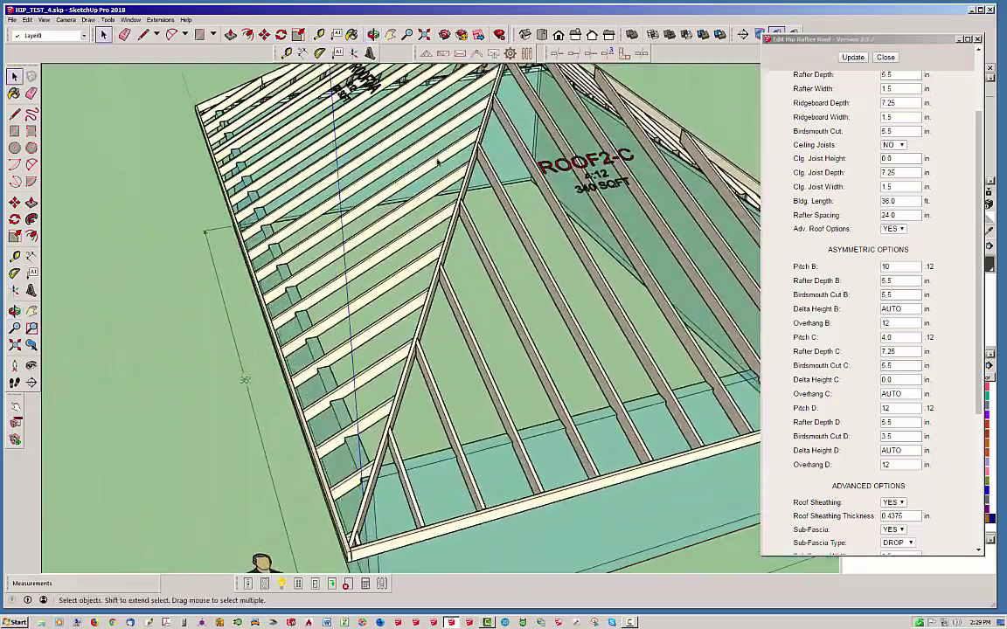
{"action": "middle_click_drag", "start_coordinate": [456, 212], "coordinate": [261, 268]}
{"action": "scroll", "coordinate": [406, 275], "scroll_direction": "down", "scroll_amount": 3}
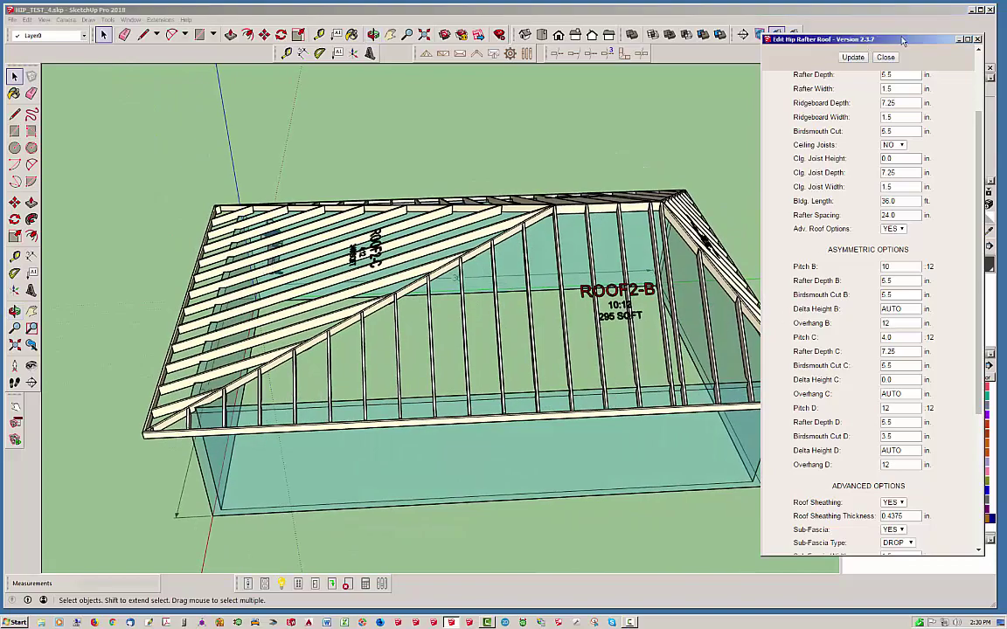
- Clear the roof editor out of the way and view the whole roof framing from sides B and D
{"action": "left_click", "coordinate": [885, 57]}
{"action": "middle_click_drag", "start_coordinate": [586, 219], "coordinate": [409, 241]}
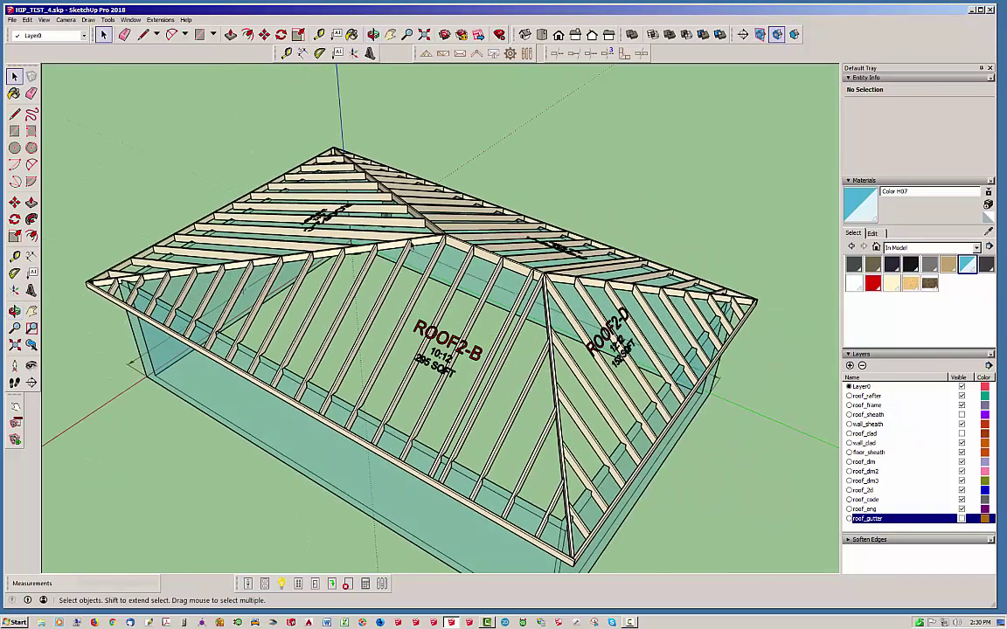
{"action": "scroll", "coordinate": [543, 283], "scroll_direction": "down", "scroll_amount": 2}
{"action": "middle_click_drag", "start_coordinate": [595, 162], "coordinate": [500, 201]}
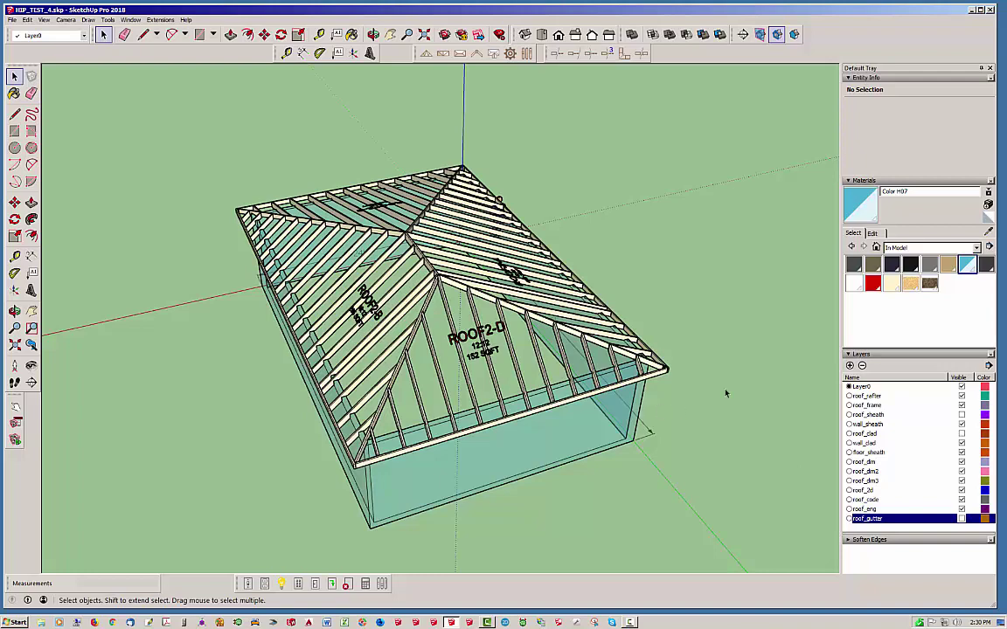
- Bring back the roof editor and review its basic, asymmetric and advanced options
{"action": "left_click_drag", "start_coordinate": [1006, 87], "coordinate": [826, 50]}
{"action": "scroll", "coordinate": [861, 307], "scroll_direction": "up", "scroll_amount": 3}
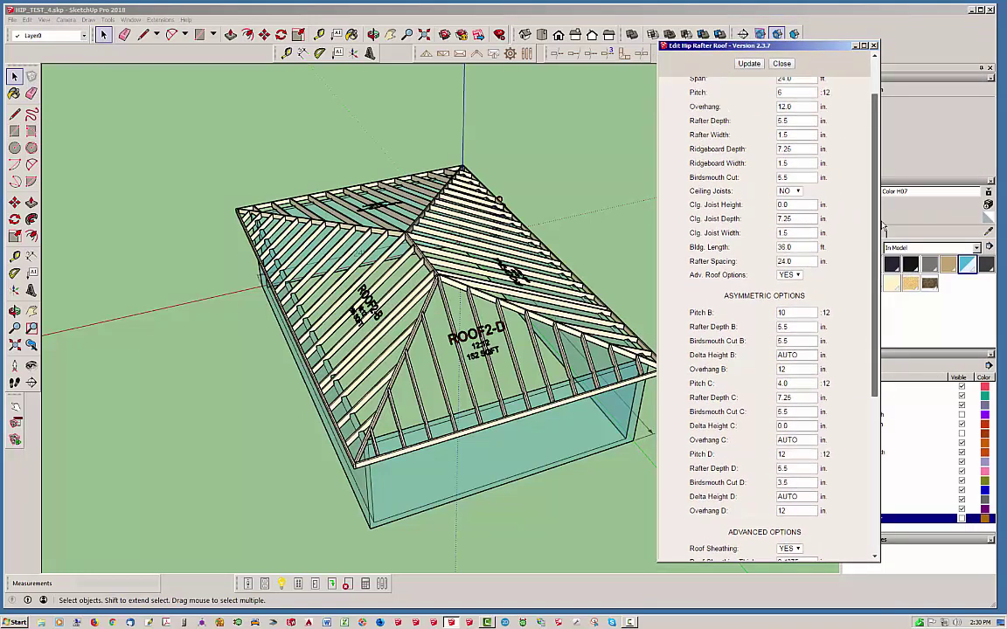
{"action": "scroll", "coordinate": [861, 308], "scroll_direction": "down", "scroll_amount": 4}
{"action": "scroll", "coordinate": [861, 308], "scroll_direction": "down", "scroll_amount": 1}
{"action": "scroll", "coordinate": [861, 308], "scroll_direction": "up", "scroll_amount": 3}
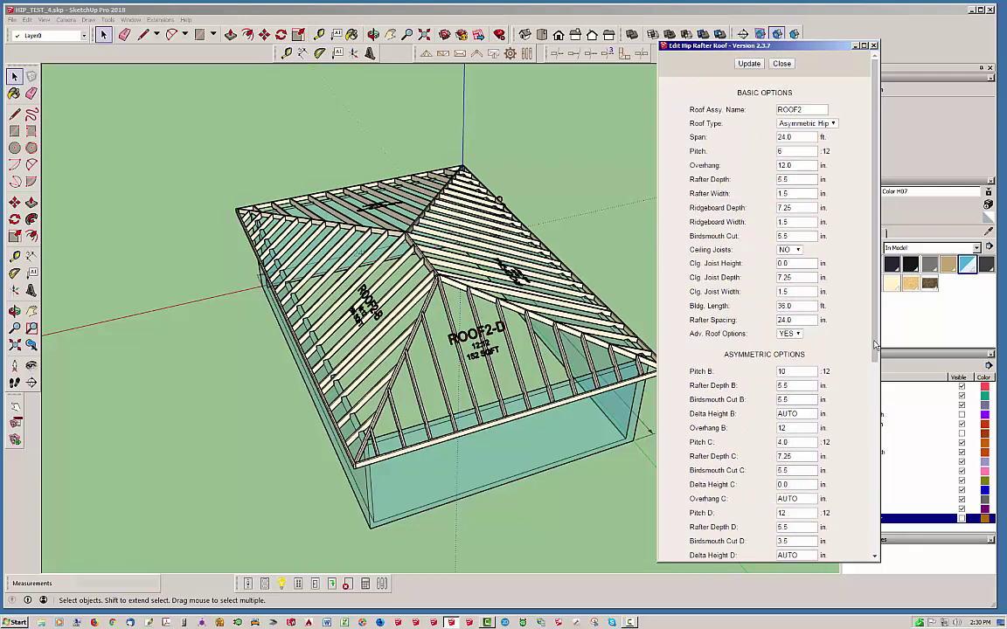
{"action": "left_click_drag", "start_coordinate": [874, 330], "coordinate": [846, 386]}
- Examine the side D rafters and birdsmouth cuts around the hip shared with side A
{"action": "middle_click_drag", "start_coordinate": [654, 381], "coordinate": [317, 289]}
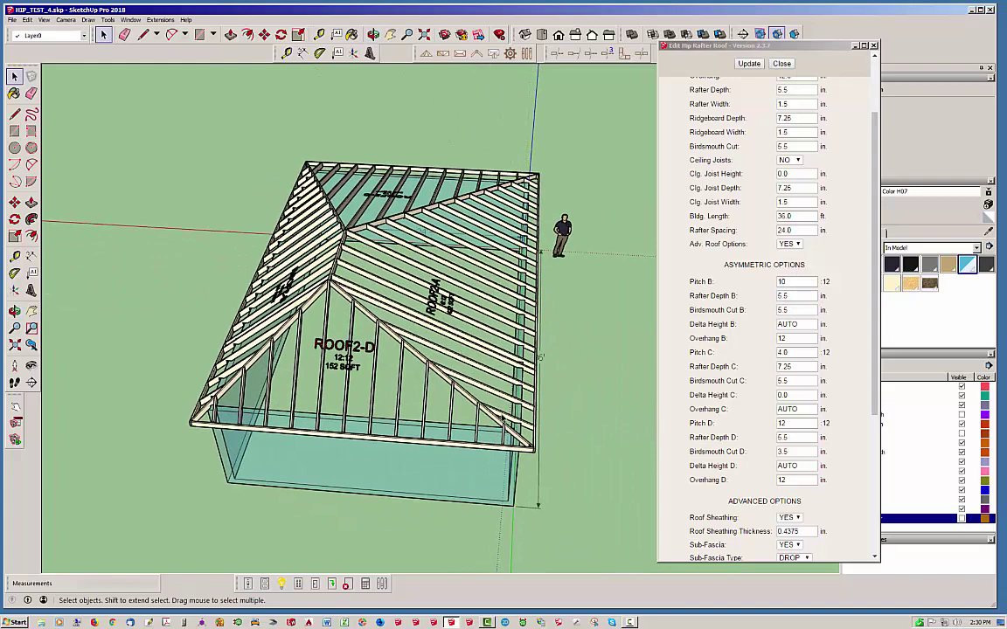
{"action": "middle_click_drag", "start_coordinate": [317, 289], "coordinate": [404, 443]}
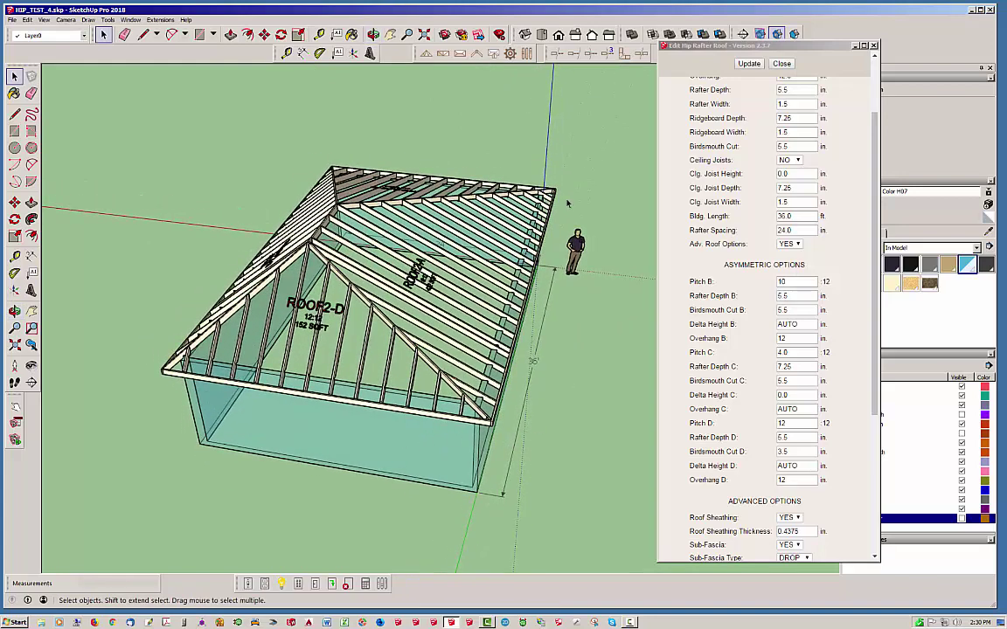
{"action": "scroll", "coordinate": [367, 374], "scroll_direction": "up", "scroll_amount": 5}
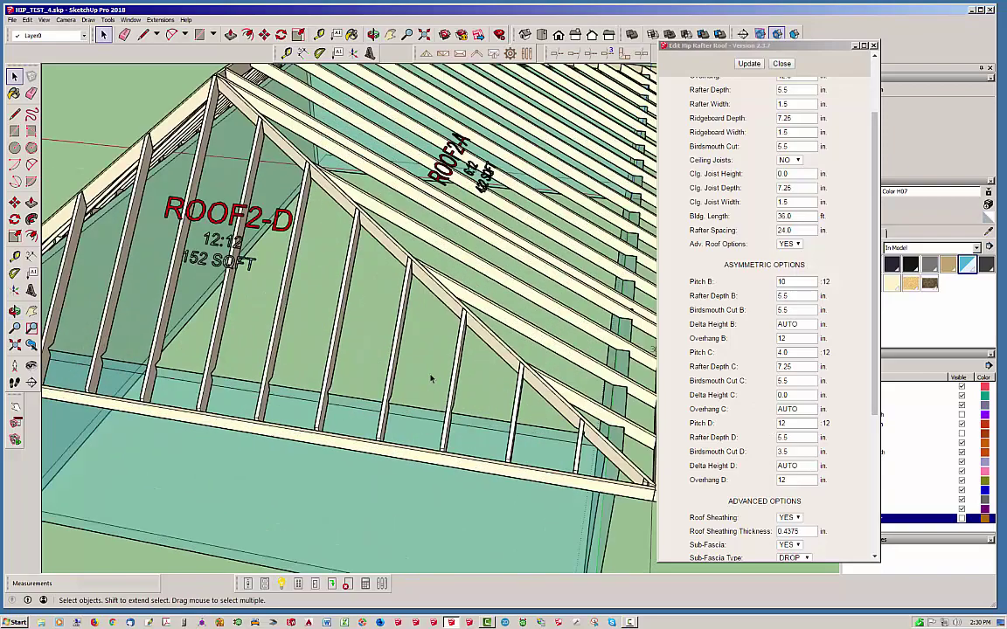
{"action": "scroll", "coordinate": [500, 447], "scroll_direction": "down", "scroll_amount": 4}
{"action": "scroll", "coordinate": [498, 432], "scroll_direction": "up", "scroll_amount": 6}
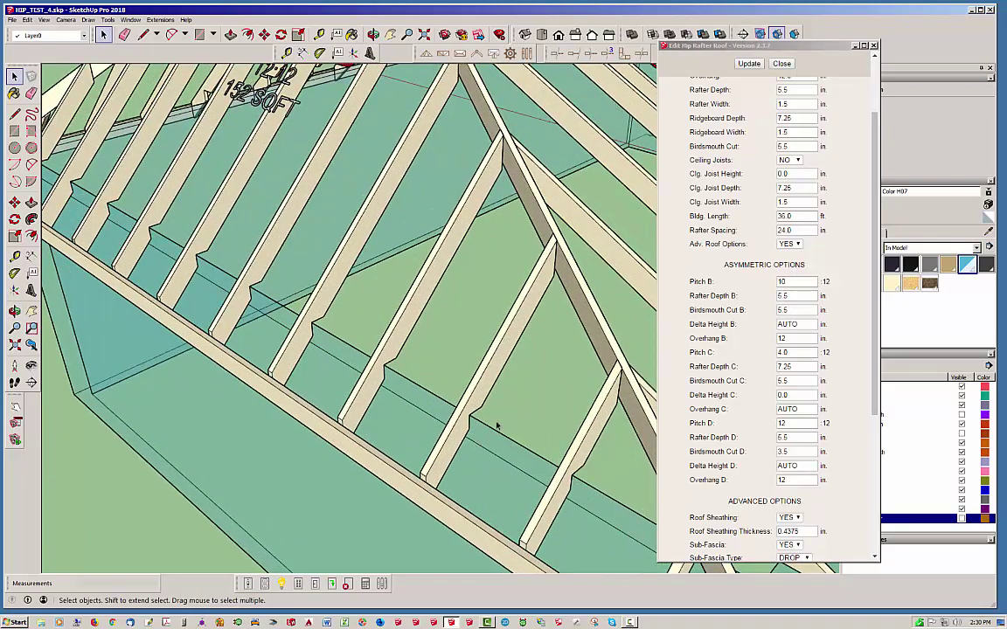
{"action": "scroll", "coordinate": [496, 426], "scroll_direction": "down", "scroll_amount": 3}
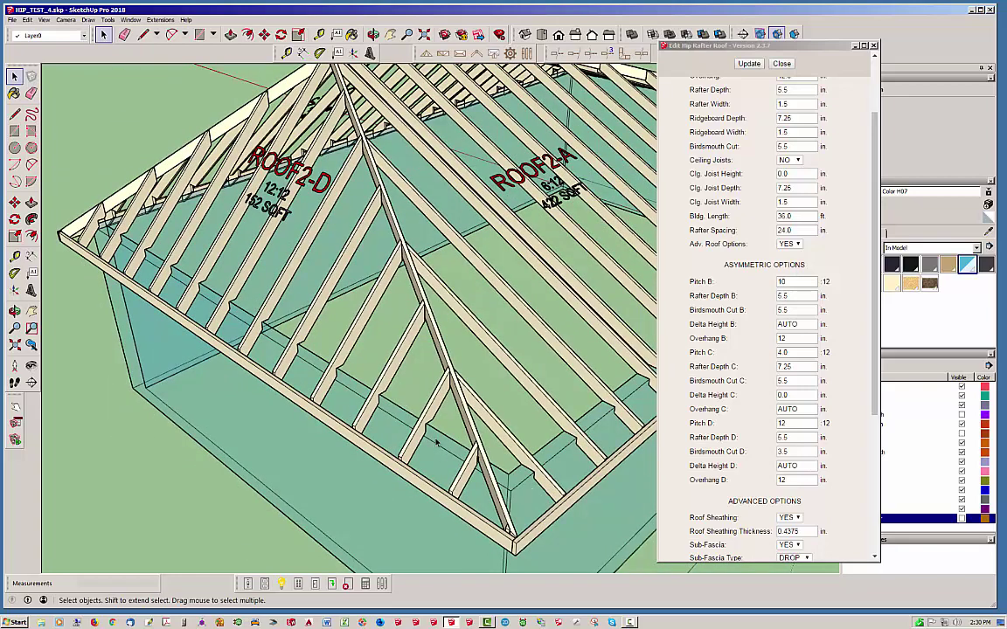
{"action": "middle_click_drag", "start_coordinate": [436, 433], "coordinate": [305, 441]}
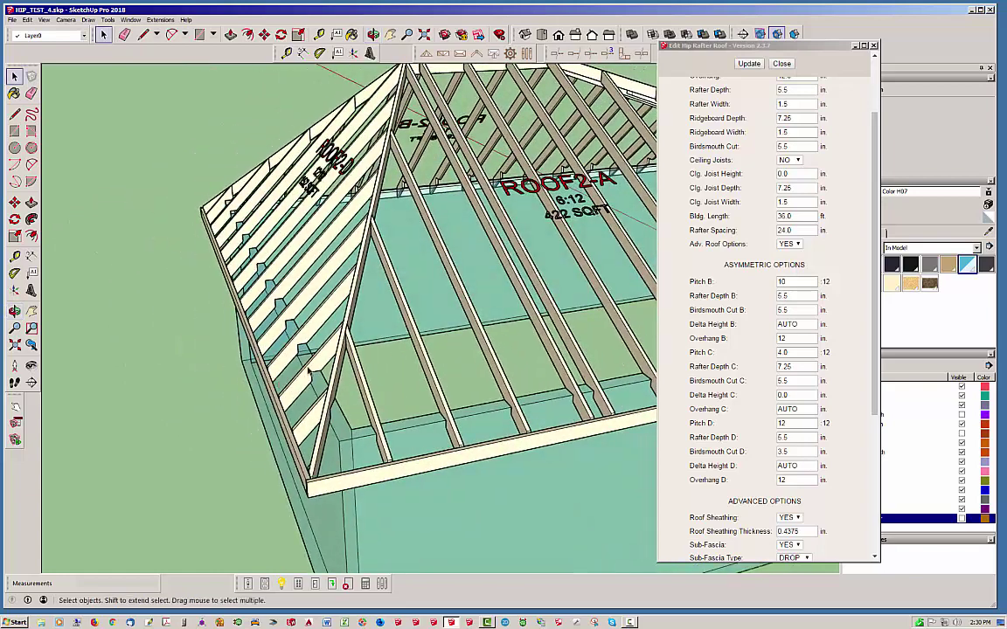
- Dimension from the outer wall-top corner between sides A and D to the birdsmouth cut of a nearby side D jack rafter
{"action": "scroll", "coordinate": [337, 235], "scroll_direction": "up", "scroll_amount": 3}
{"action": "left_click", "coordinate": [303, 52]}
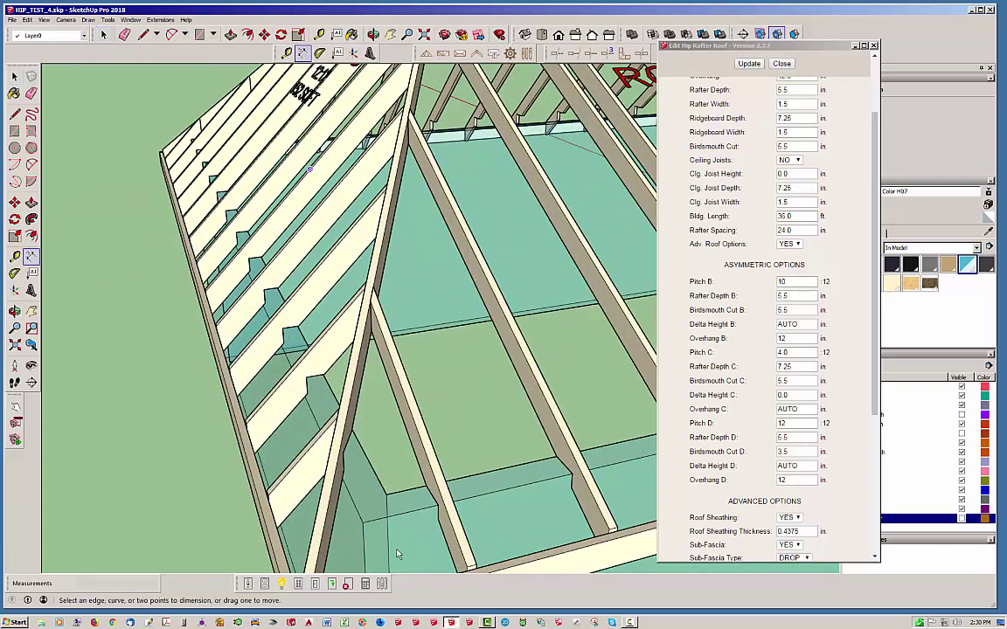
{"action": "scroll", "coordinate": [380, 527], "scroll_direction": "up", "scroll_amount": 1}
{"action": "left_click", "coordinate": [352, 513]}
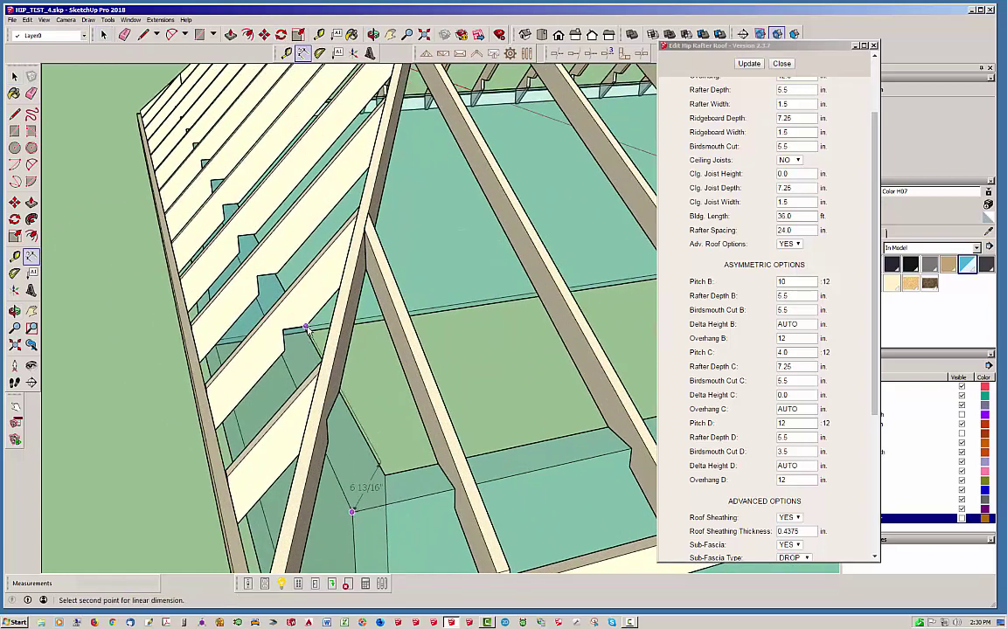
{"action": "left_click", "coordinate": [283, 332]}
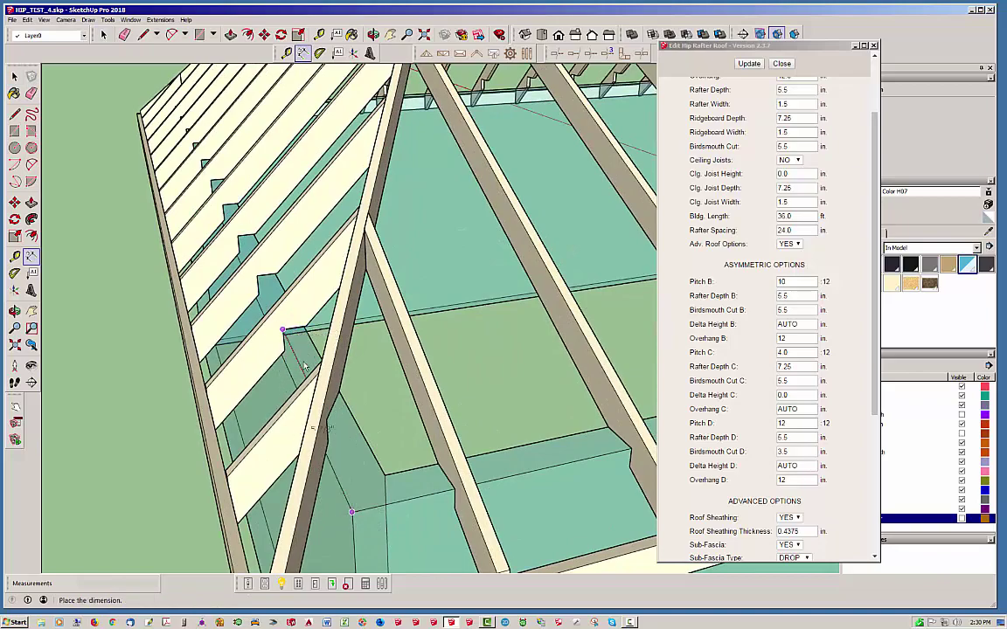
{"action": "left_click", "coordinate": [296, 349]}
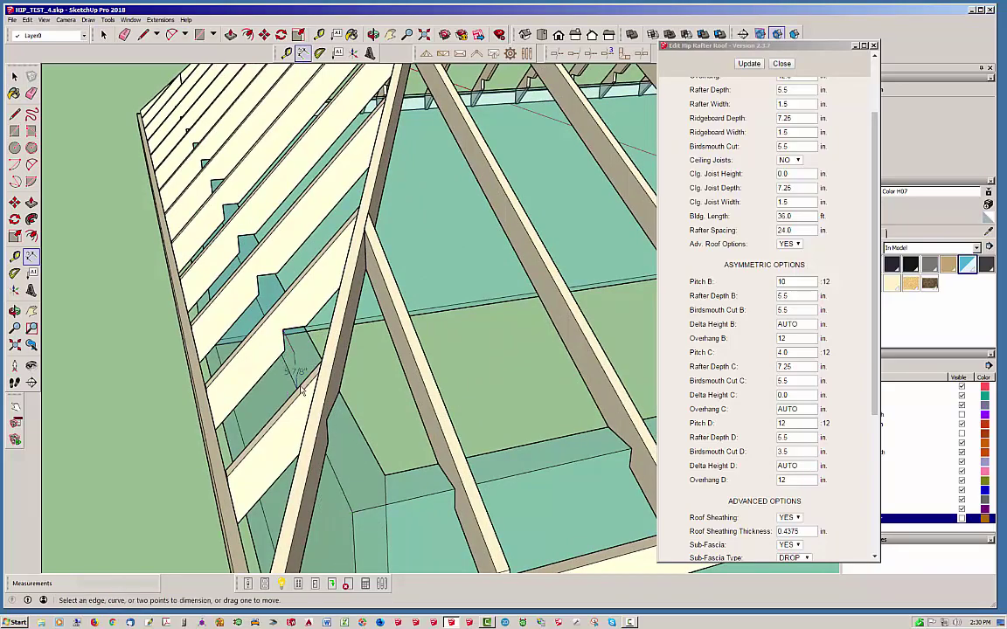
{"action": "middle_click_drag", "start_coordinate": [295, 350], "coordinate": [535, 393]}
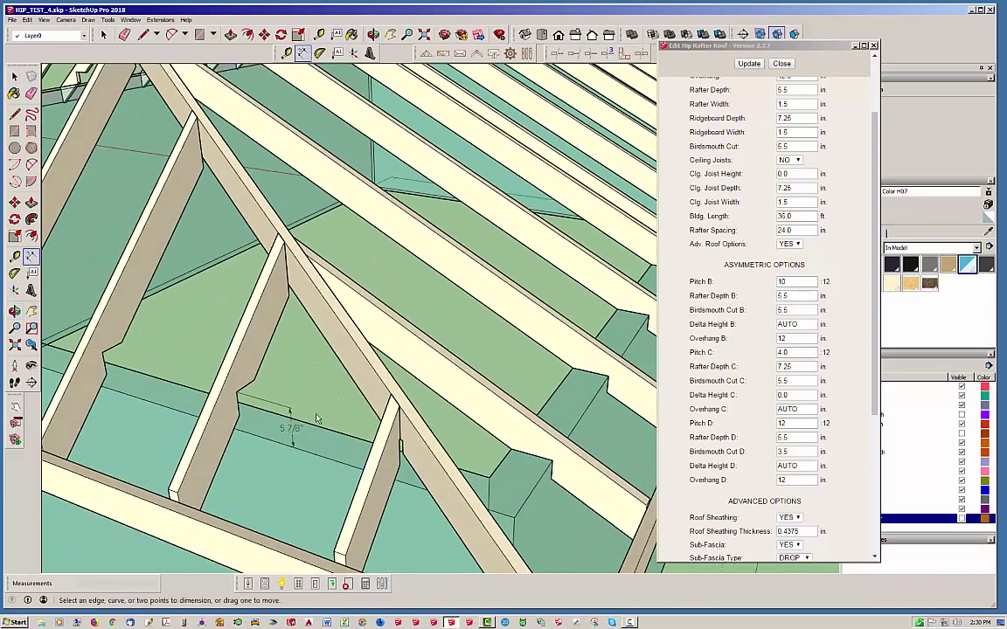
- Review the advanced and gutter options, then set the soffit cut to 0 in. and update the roof
{"action": "scroll", "coordinate": [232, 399], "scroll_direction": "down", "scroll_amount": 5}
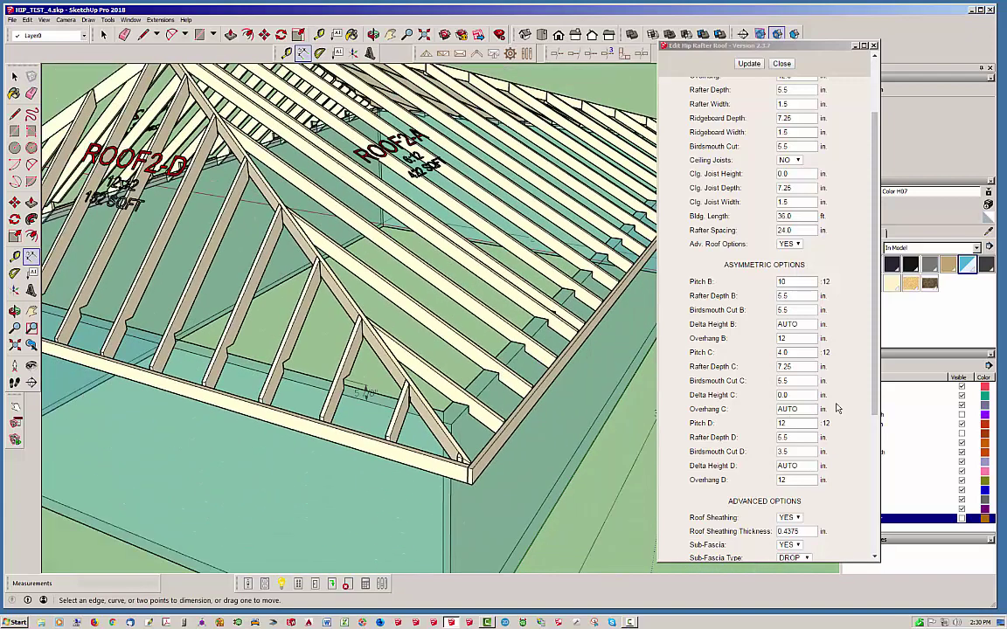
{"action": "left_click_drag", "start_coordinate": [876, 378], "coordinate": [878, 530]}
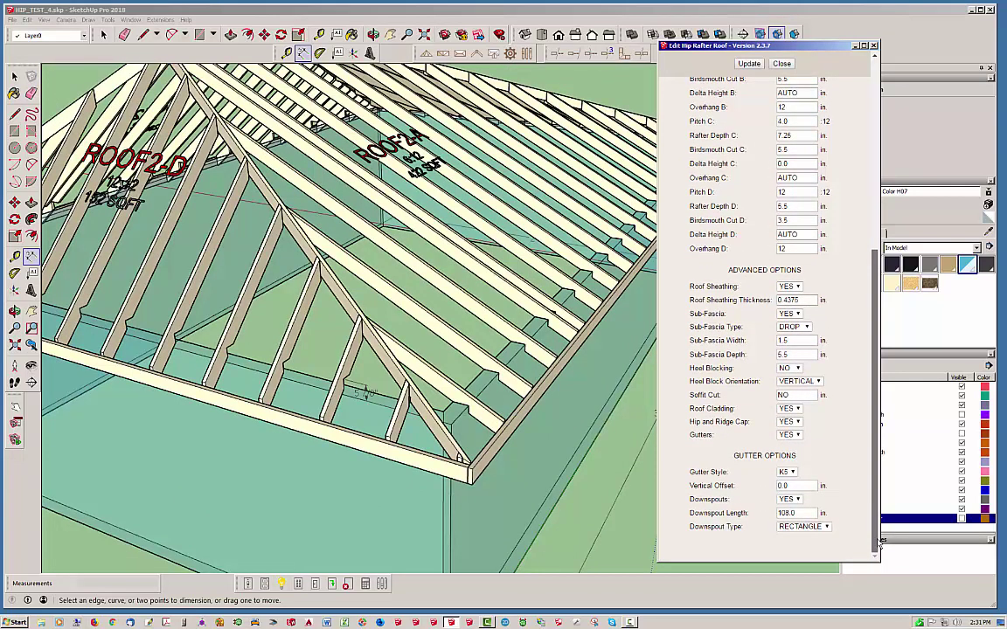
{"action": "scroll", "coordinate": [878, 520], "scroll_direction": "up", "scroll_amount": 1}
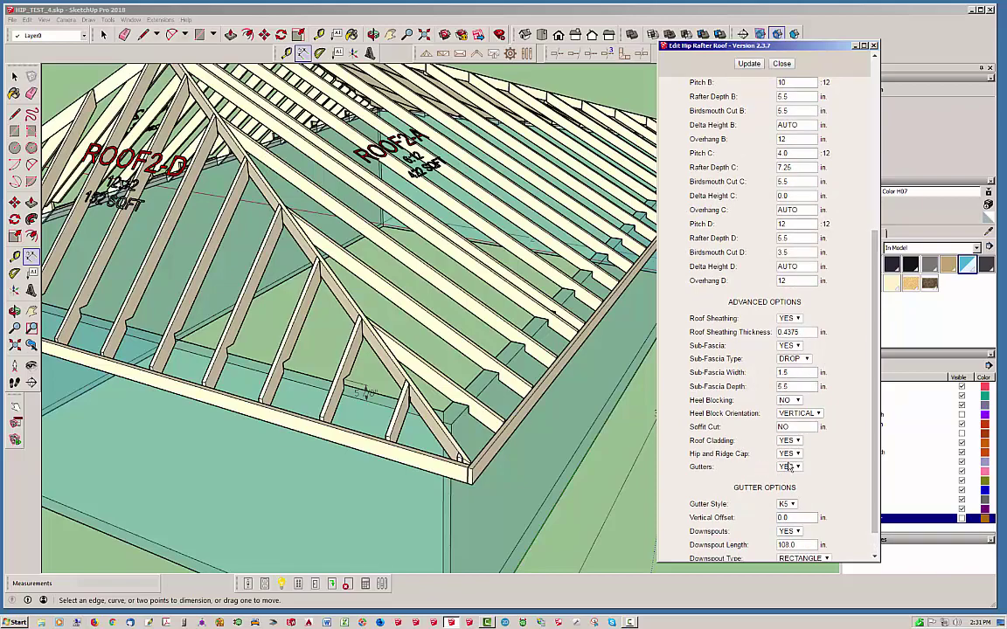
{"action": "middle_click_drag", "start_coordinate": [485, 371], "coordinate": [756, 457]}
{"action": "scroll", "coordinate": [357, 460], "scroll_direction": "up", "scroll_amount": 6}
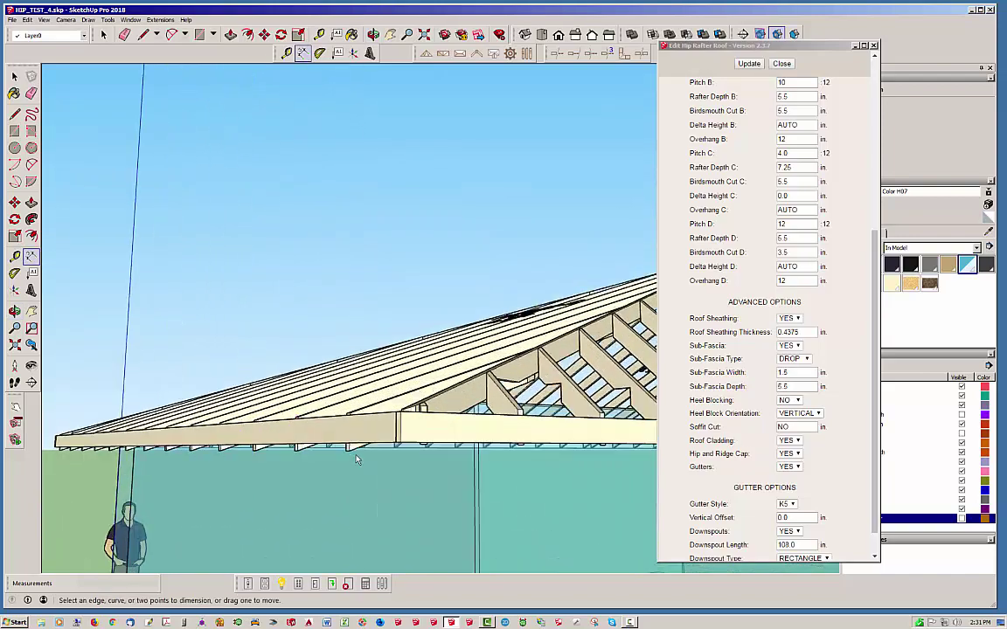
{"action": "middle_click_drag", "start_coordinate": [467, 432], "coordinate": [372, 365]}
{"action": "scroll", "coordinate": [362, 445], "scroll_direction": "up", "scroll_amount": 3}
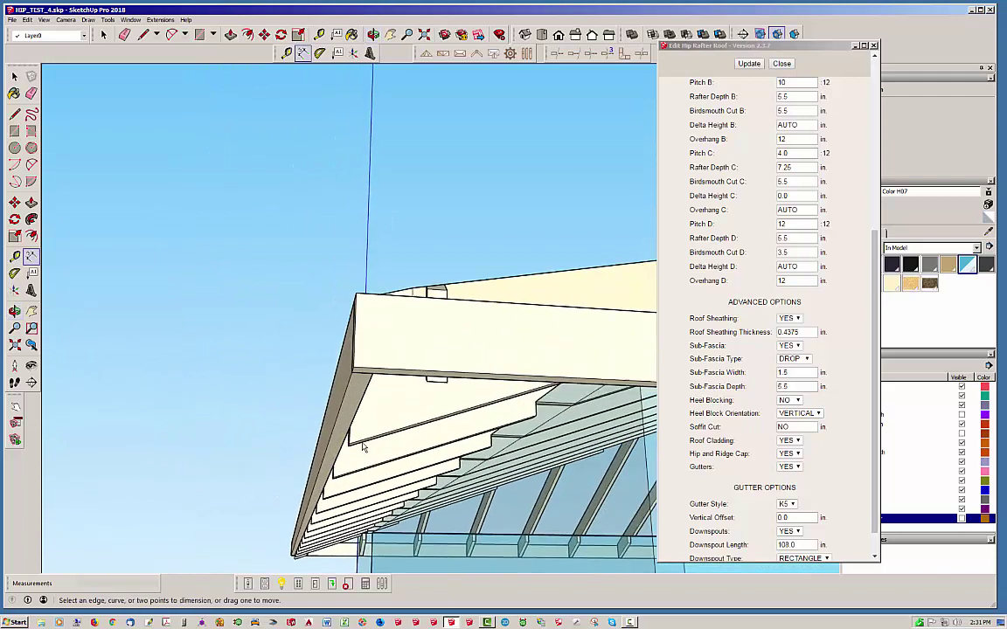
{"action": "double_click", "coordinate": [791, 427]}
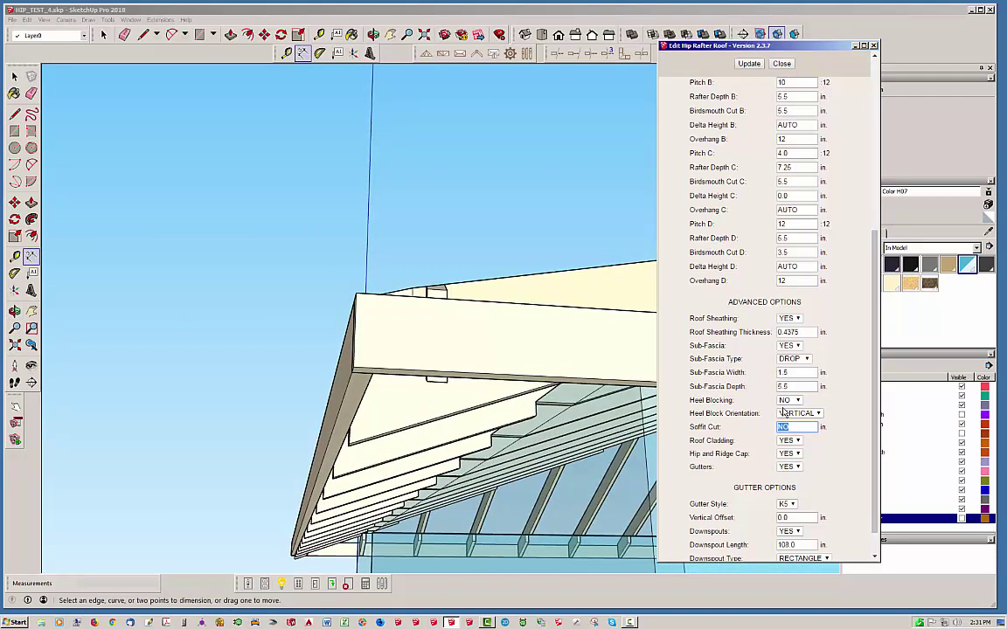
{"action": "left_click", "coordinate": [755, 67]}
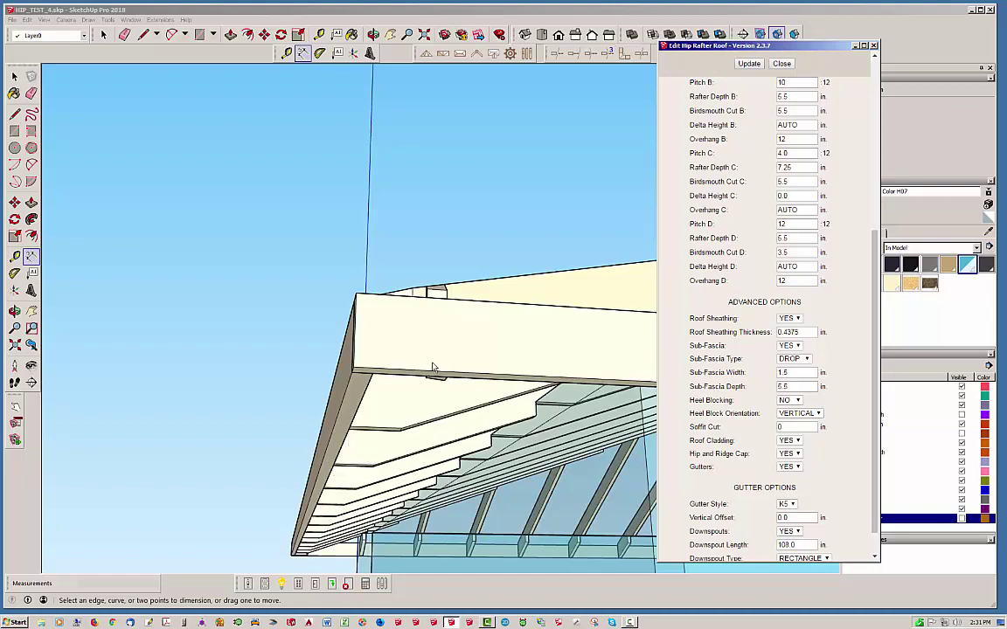
- Examine the soffit-cut rafter tails and sub-fascia from beneath the eaves
{"action": "middle_click_drag", "start_coordinate": [432, 367], "coordinate": [680, 281]}
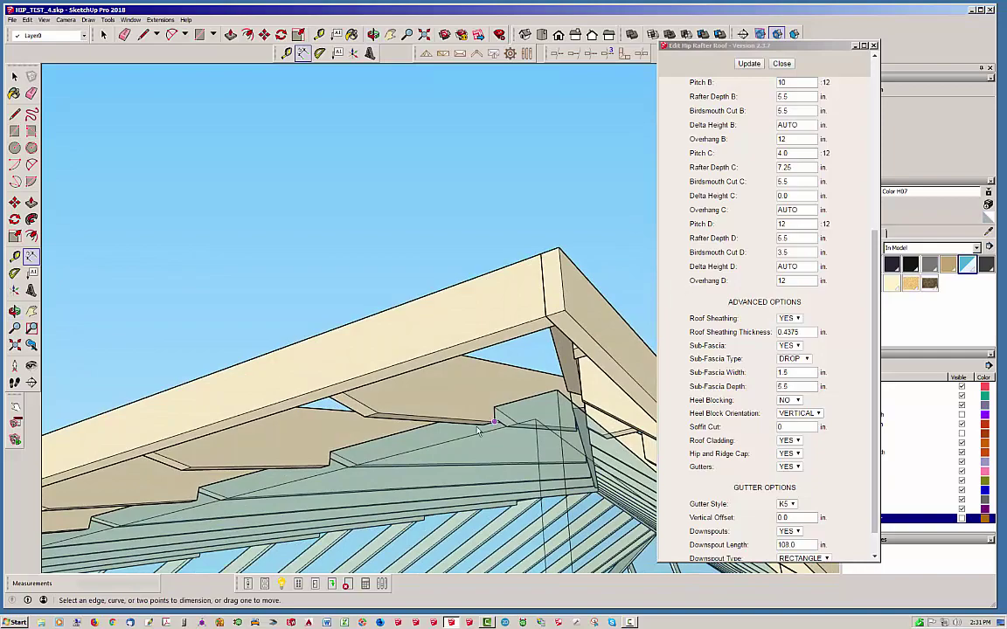
{"action": "middle_click_drag", "start_coordinate": [479, 430], "coordinate": [749, 377]}
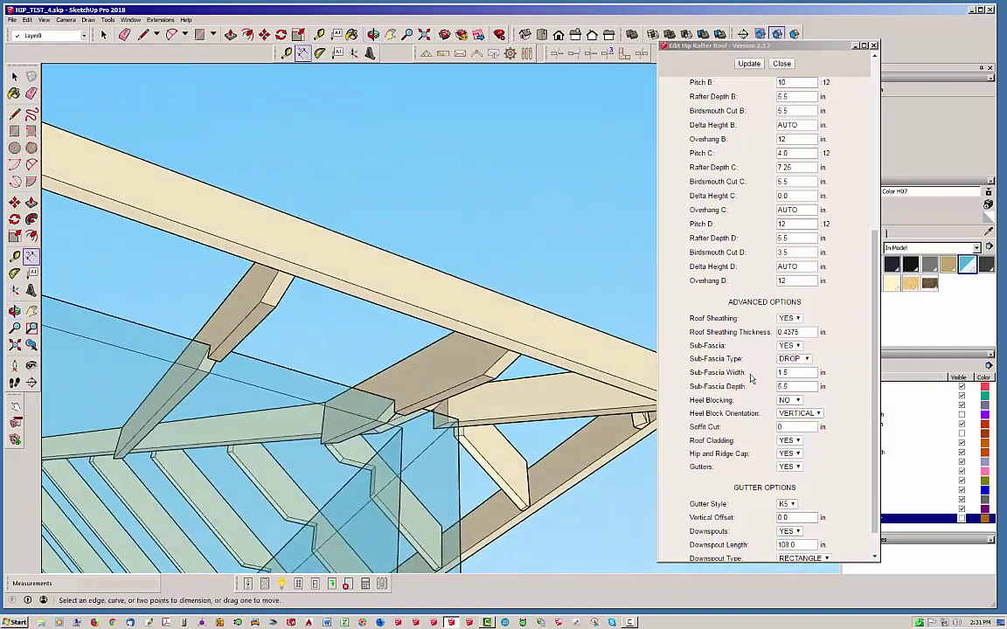
{"action": "scroll", "coordinate": [292, 413], "scroll_direction": "down", "scroll_amount": 2}
{"action": "scroll", "coordinate": [548, 452], "scroll_direction": "up", "scroll_amount": 4}
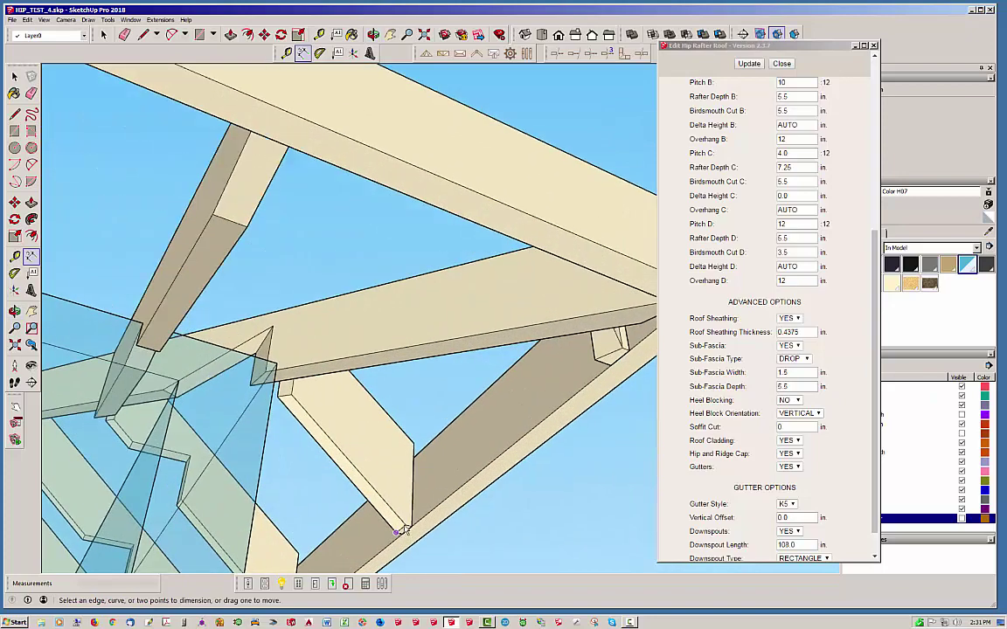
{"action": "scroll", "coordinate": [405, 527], "scroll_direction": "down", "scroll_amount": 2}
{"action": "middle_click_drag", "start_coordinate": [439, 499], "coordinate": [358, 511]}
{"action": "scroll", "coordinate": [424, 516], "scroll_direction": "down", "scroll_amount": 6}
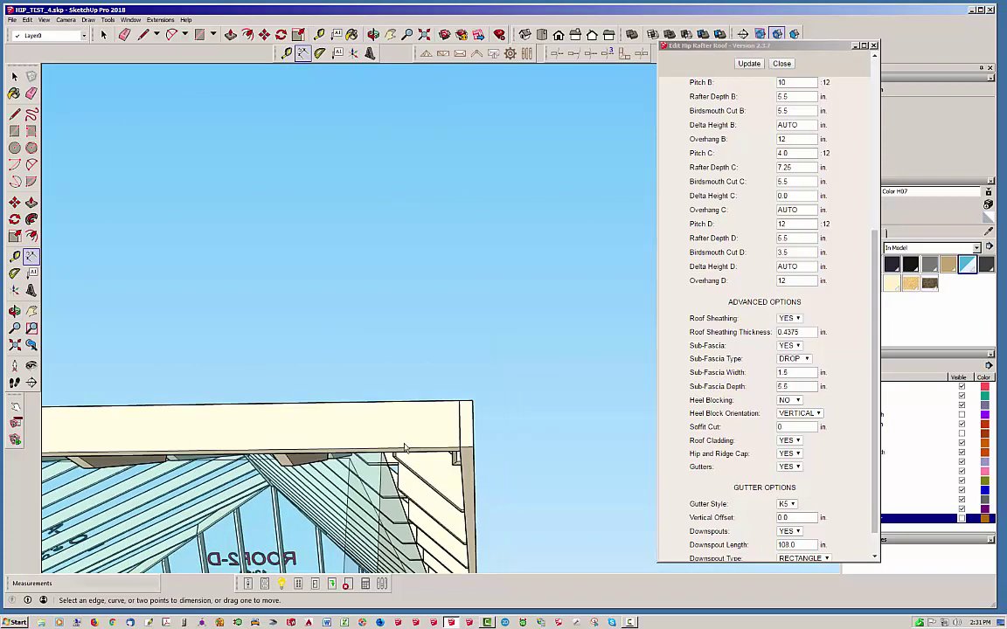
{"action": "scroll", "coordinate": [667, 414], "scroll_direction": "down", "scroll_amount": 3}
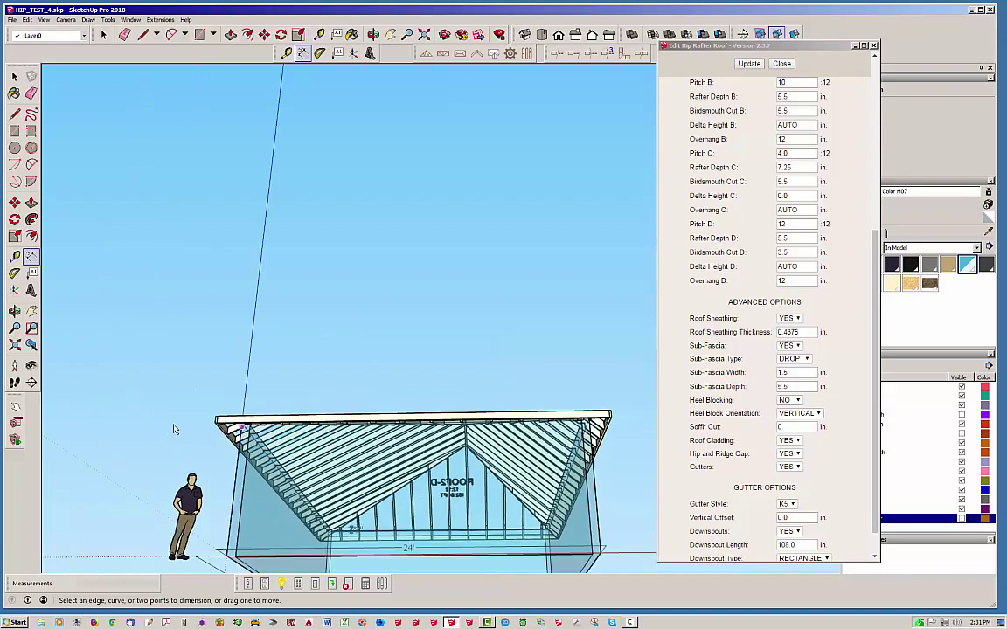
- Examine another roof corner from below, checking the hip rafter's tail cut against the sub-fascia and the neighbouring jack rafters
{"action": "scroll", "coordinate": [174, 425], "scroll_direction": "up", "scroll_amount": 2}
{"action": "middle_click_drag", "start_coordinate": [192, 422], "coordinate": [602, 386]}
{"action": "scroll", "coordinate": [602, 387], "scroll_direction": "down", "scroll_amount": 3}
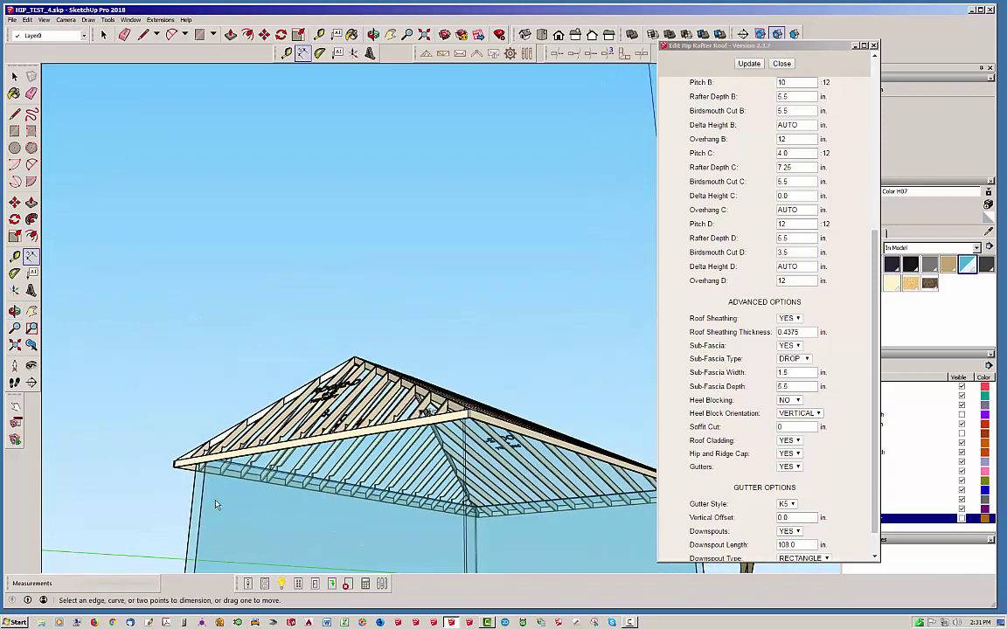
{"action": "scroll", "coordinate": [193, 468], "scroll_direction": "up", "scroll_amount": 5}
{"action": "scroll", "coordinate": [177, 469], "scroll_direction": "up", "scroll_amount": 4}
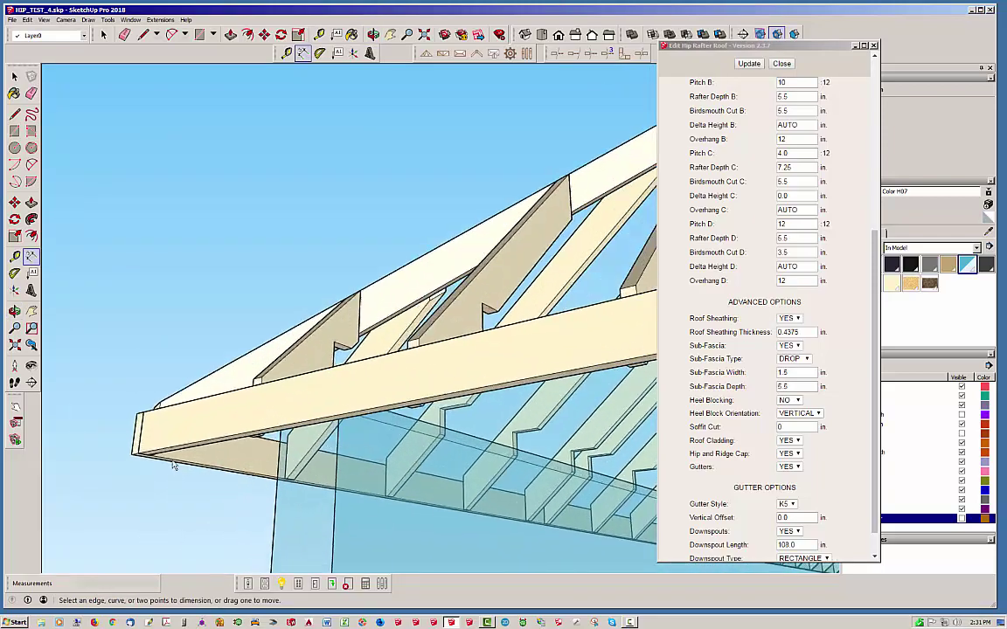
{"action": "middle_click_drag", "start_coordinate": [169, 472], "coordinate": [123, 447]}
{"action": "scroll", "coordinate": [123, 447], "scroll_direction": "up", "scroll_amount": 1}
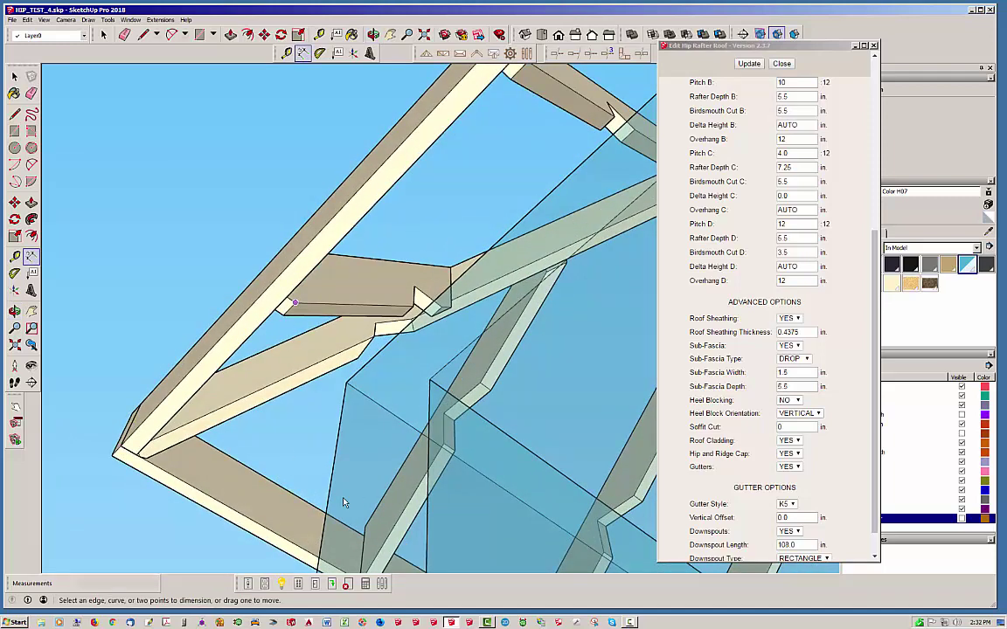
{"action": "middle_click_drag", "start_coordinate": [230, 444], "coordinate": [113, 393]}
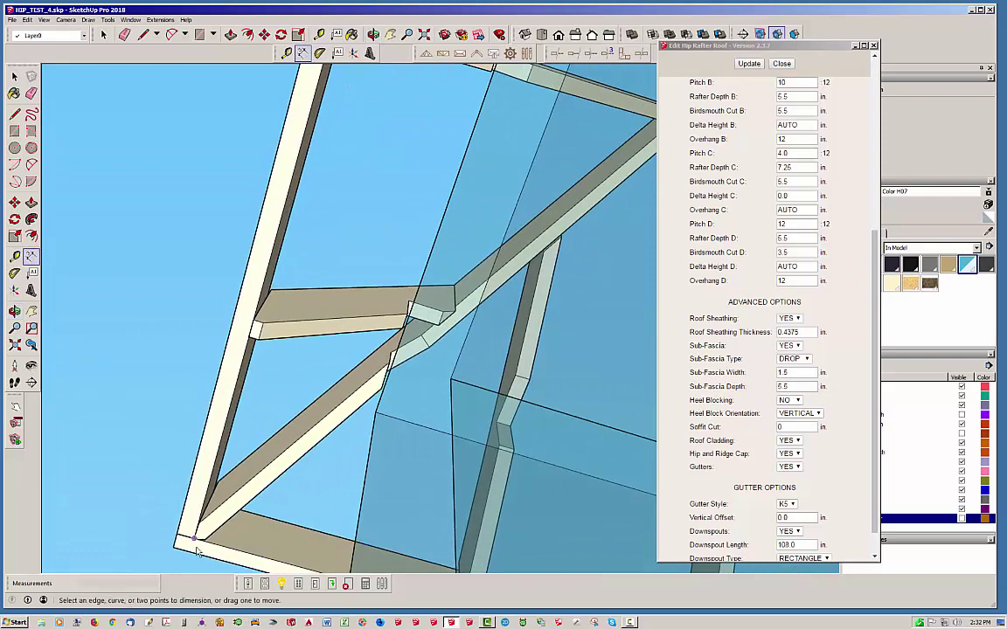
{"action": "middle_click_drag", "start_coordinate": [199, 549], "coordinate": [81, 385]}
{"action": "scroll", "coordinate": [81, 385], "scroll_direction": "up", "scroll_amount": 5}
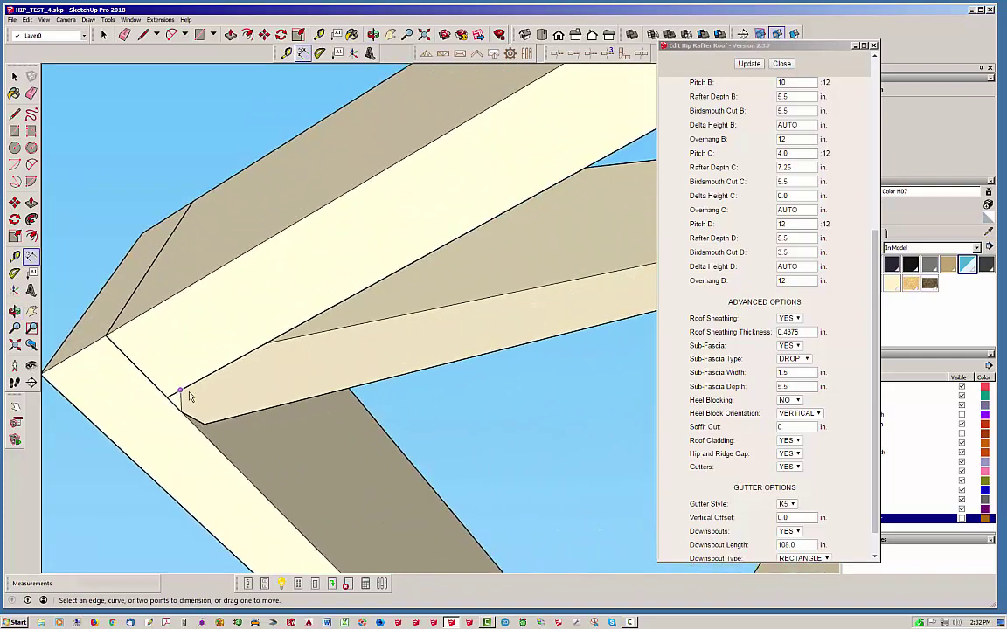
{"action": "middle_click_drag", "start_coordinate": [189, 396], "coordinate": [215, 459]}
{"action": "scroll", "coordinate": [254, 454], "scroll_direction": "down", "scroll_amount": 6}
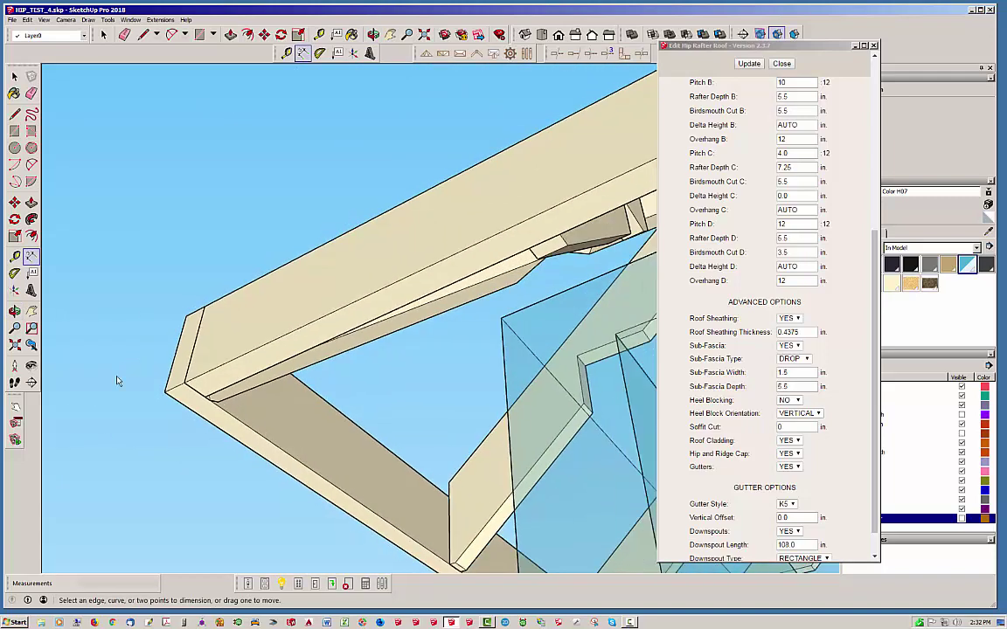
{"action": "scroll", "coordinate": [179, 300], "scroll_direction": "down", "scroll_amount": 6}
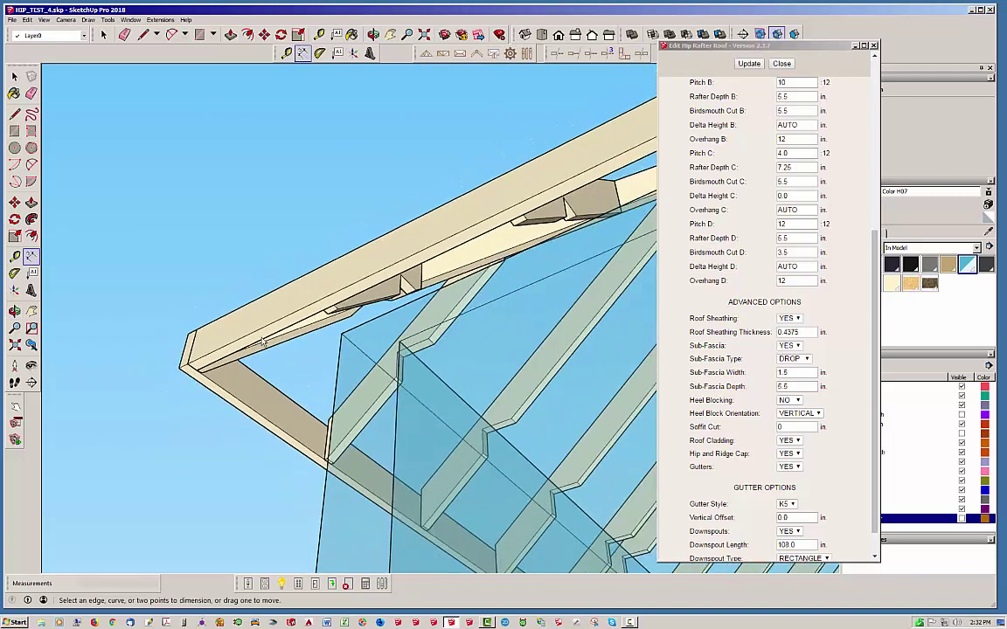
{"action": "scroll", "coordinate": [264, 362], "scroll_direction": "down", "scroll_amount": 3}
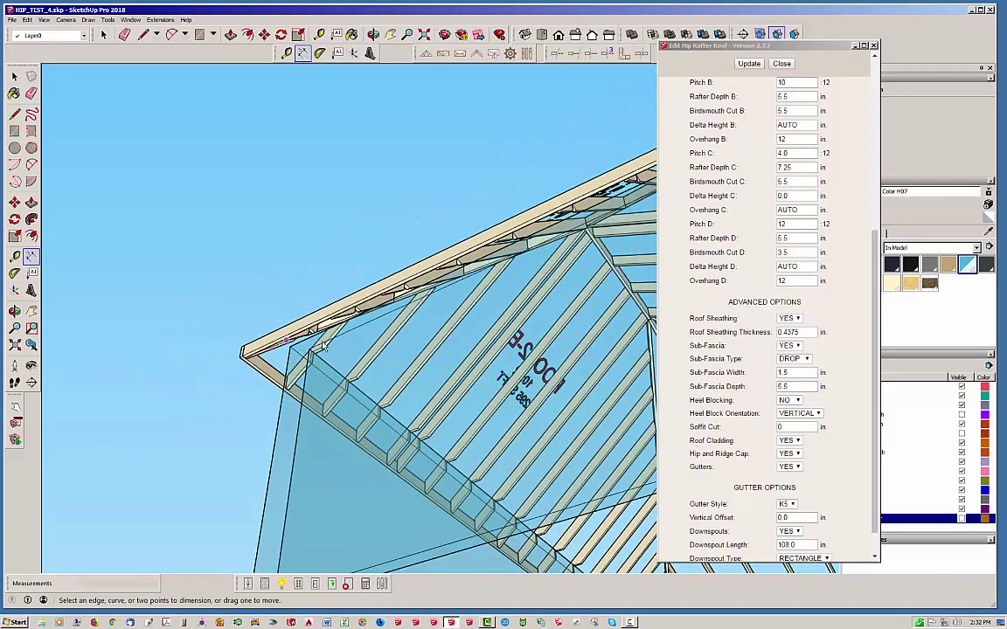
- Close the roof editor and turn on the roof_sheath layer
{"action": "left_click", "coordinate": [782, 64]}
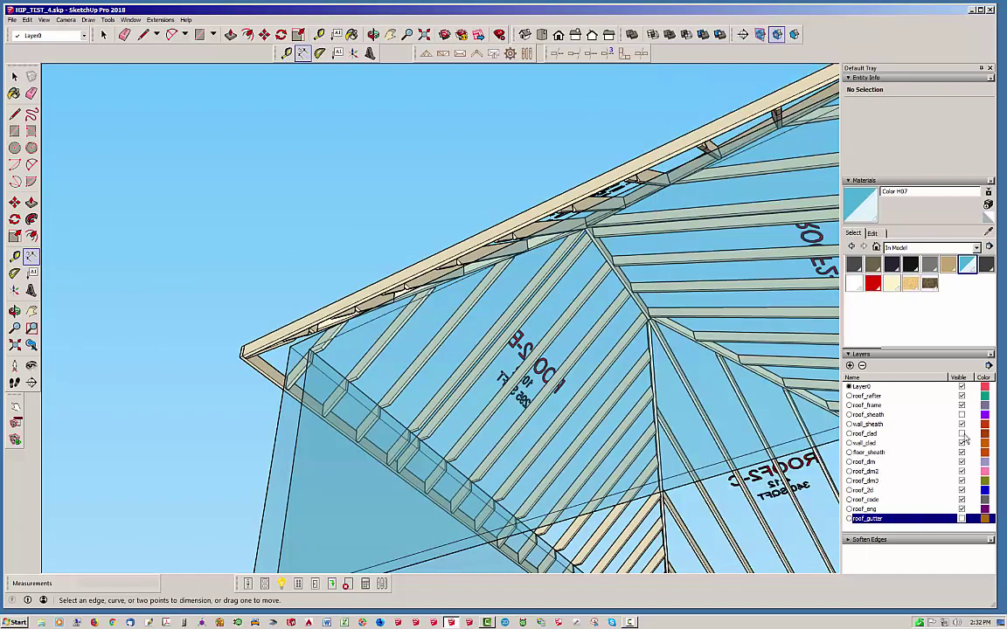
{"action": "middle_click_drag", "start_coordinate": [559, 377], "coordinate": [759, 506]}
{"action": "middle_click_drag", "start_coordinate": [486, 344], "coordinate": [705, 454]}
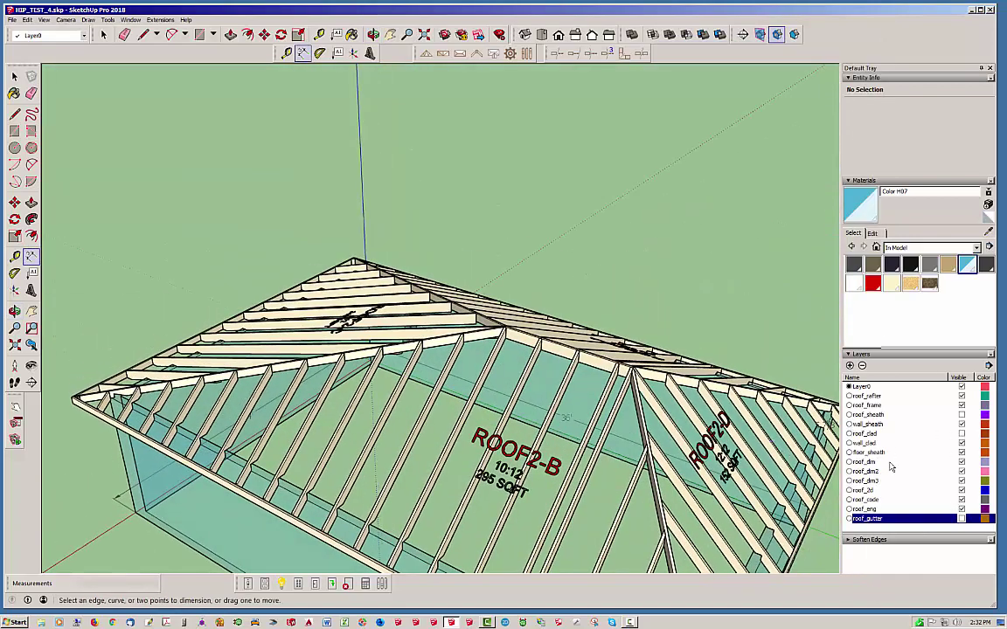
{"action": "left_click", "coordinate": [961, 416]}
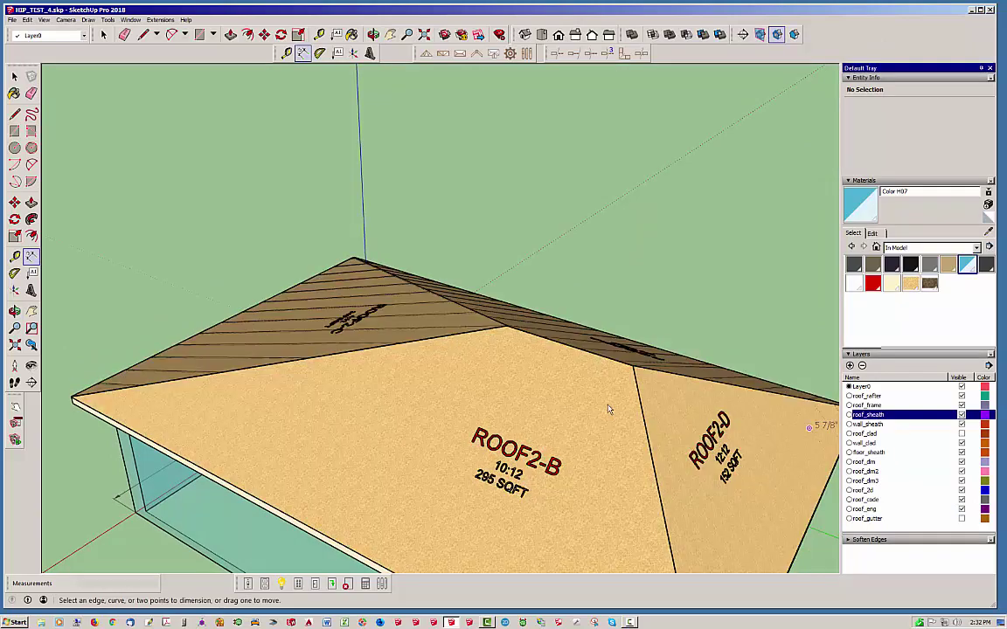
- Make the medeek_osb sheathing material translucent with an opacity of 44
{"action": "middle_click_drag", "start_coordinate": [609, 409], "coordinate": [489, 382]}
{"action": "scroll", "coordinate": [514, 405], "scroll_direction": "up", "scroll_amount": 4}
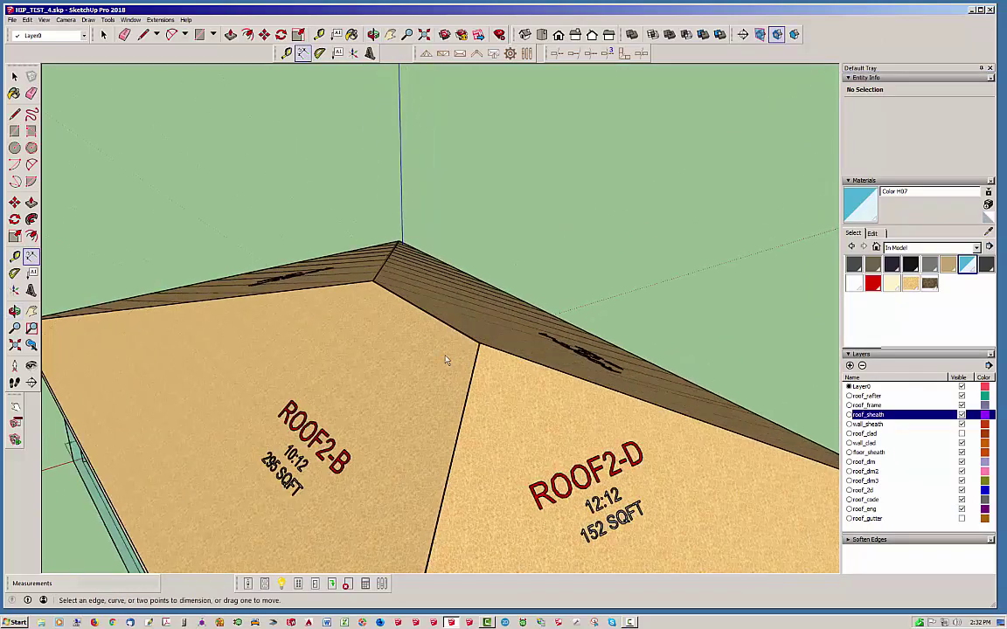
{"action": "left_click", "coordinate": [910, 283]}
{"action": "left_click", "coordinate": [875, 233]}
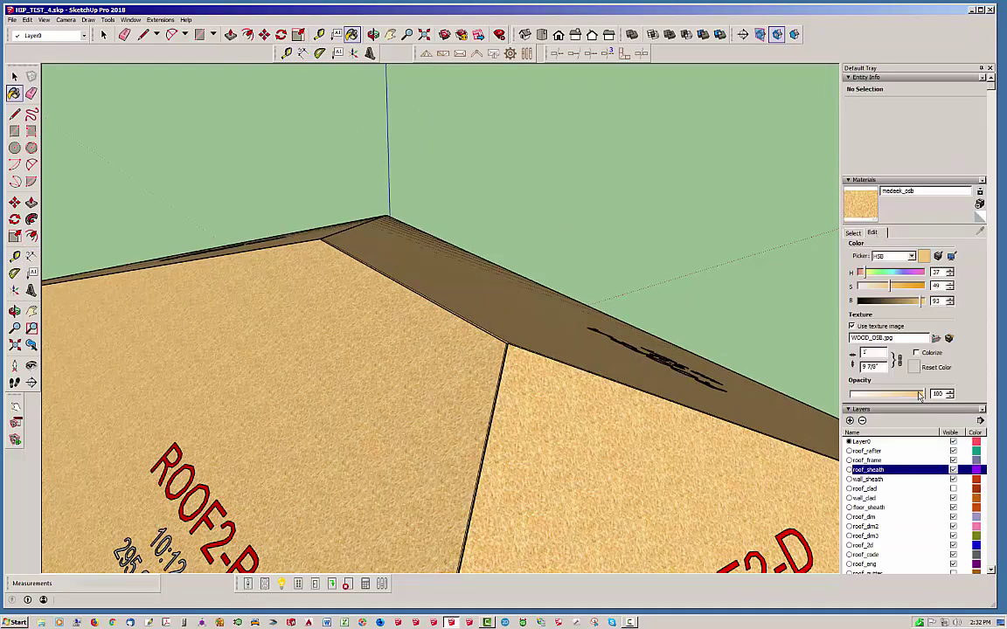
{"action": "left_click_drag", "start_coordinate": [887, 398], "coordinate": [884, 397]}
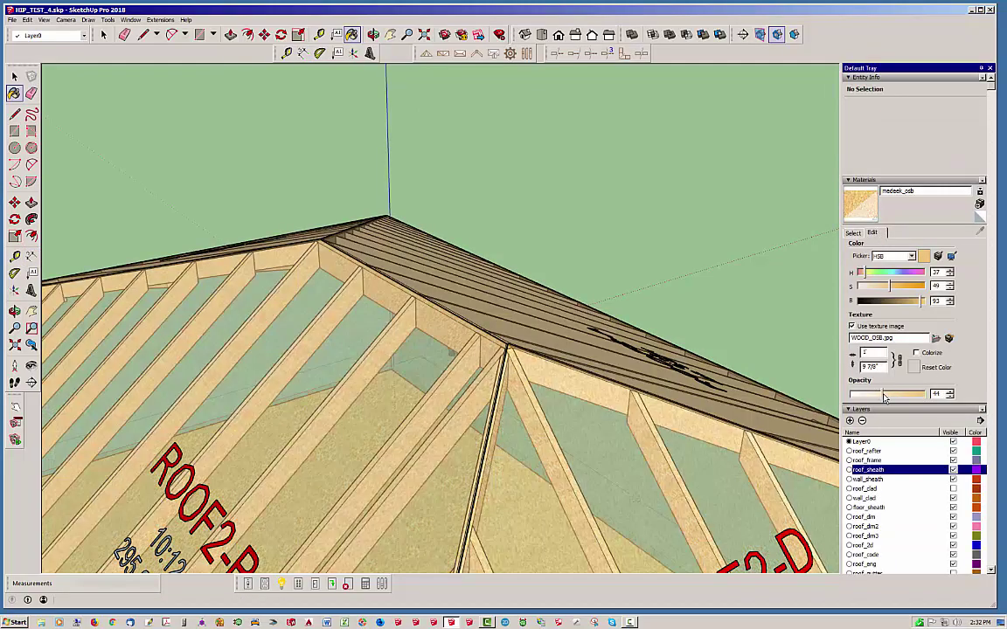
- Examine the translucent sheathing over the ridge end and along the hip to the eave corner between sides D and A
{"action": "mouse_move", "coordinate": [374, 353]}
{"action": "middle_mouse_down"}
{"action": "mouse_move", "coordinate": [382, 389]}
{"action": "mouse_move", "coordinate": [423, 341]}
{"action": "mouse_move", "coordinate": [356, 324]}
{"action": "mouse_move", "coordinate": [130, 223]}
{"action": "mouse_move", "coordinate": [191, 189]}
{"action": "mouse_move", "coordinate": [476, 213]}
{"action": "mouse_move", "coordinate": [615, 174]}
{"action": "mouse_move", "coordinate": [688, 135]}
{"action": "mouse_move", "coordinate": [789, 145]}
{"action": "mouse_move", "coordinate": [979, 199]}
{"action": "mouse_move", "coordinate": [664, 265]}
{"action": "mouse_move", "coordinate": [382, 283]}
{"action": "mouse_move", "coordinate": [402, 172]}
{"action": "middle_mouse_up"}
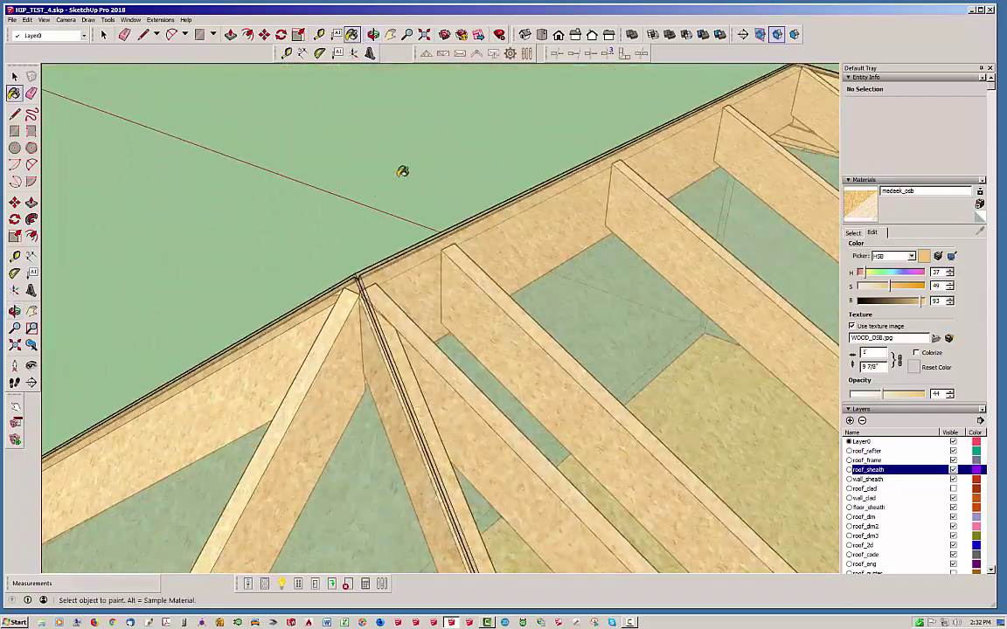
{"action": "scroll", "coordinate": [402, 171], "scroll_direction": "down", "scroll_amount": 10}
{"action": "scroll", "coordinate": [628, 451], "scroll_direction": "up", "scroll_amount": 3}
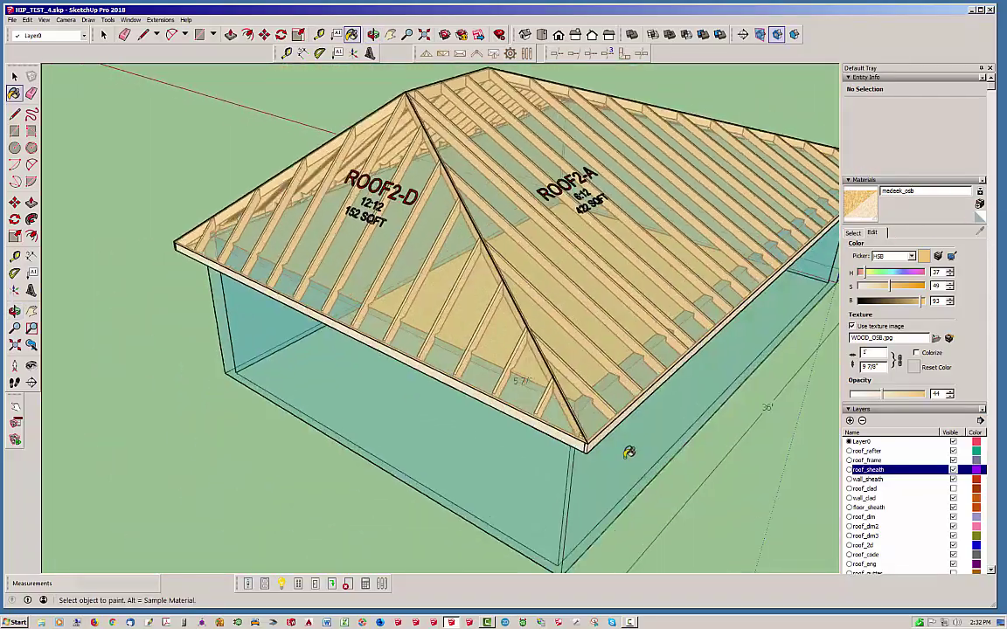
{"action": "scroll", "coordinate": [629, 451], "scroll_direction": "up", "scroll_amount": 10}
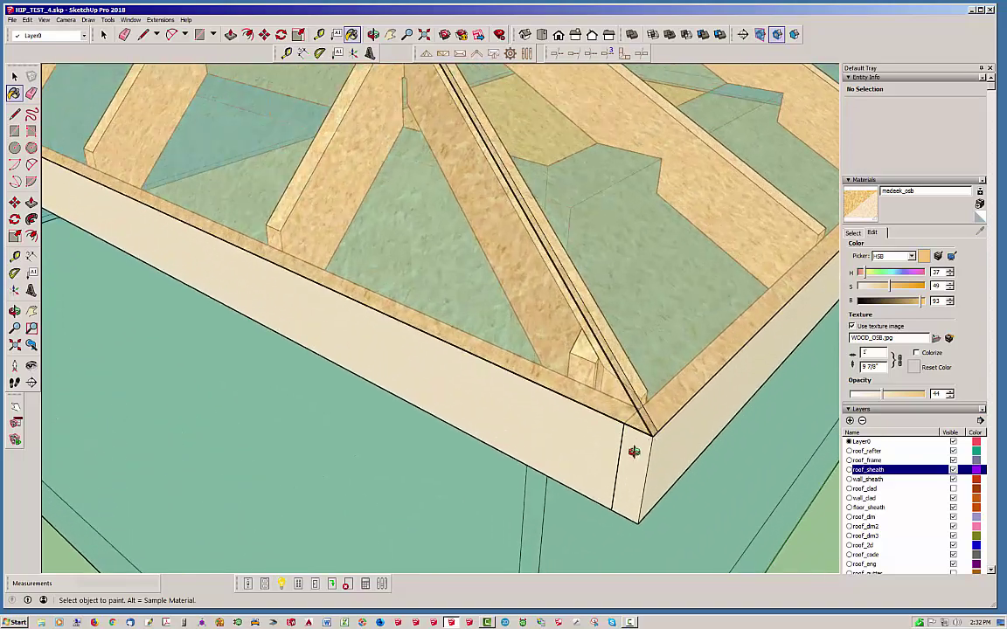
{"action": "mouse_move", "coordinate": [634, 451]}
{"action": "middle_mouse_down"}
{"action": "mouse_move", "coordinate": [502, 441]}
{"action": "mouse_move", "coordinate": [494, 450]}
{"action": "mouse_move", "coordinate": [400, 378]}
{"action": "mouse_move", "coordinate": [464, 386]}
{"action": "mouse_move", "coordinate": [612, 446]}
{"action": "middle_mouse_up"}
{"action": "scroll", "coordinate": [489, 459], "scroll_direction": "up", "scroll_amount": 5}
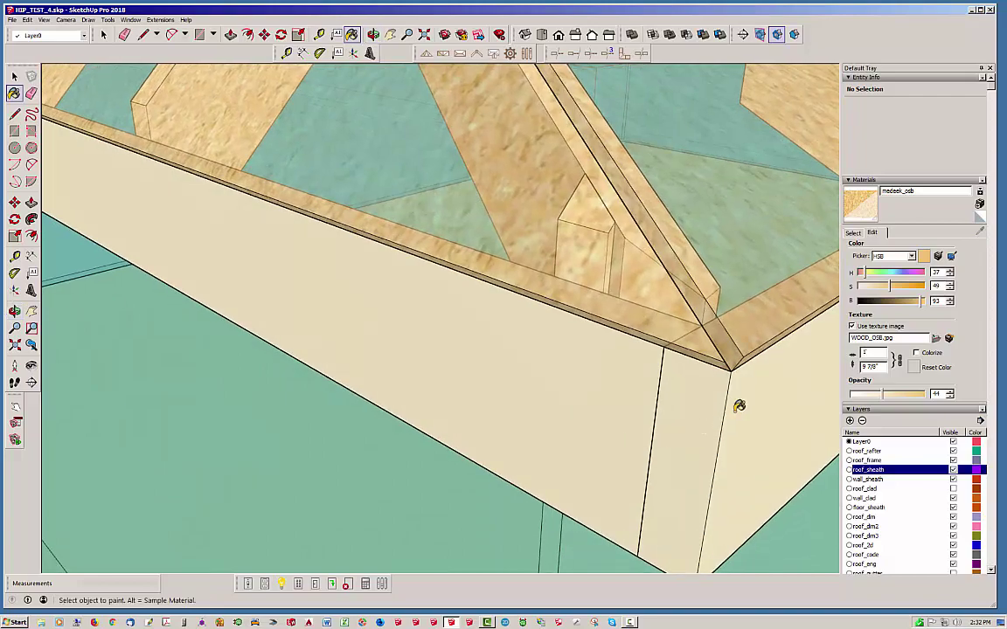
{"action": "scroll", "coordinate": [666, 414], "scroll_direction": "down", "scroll_amount": 10}
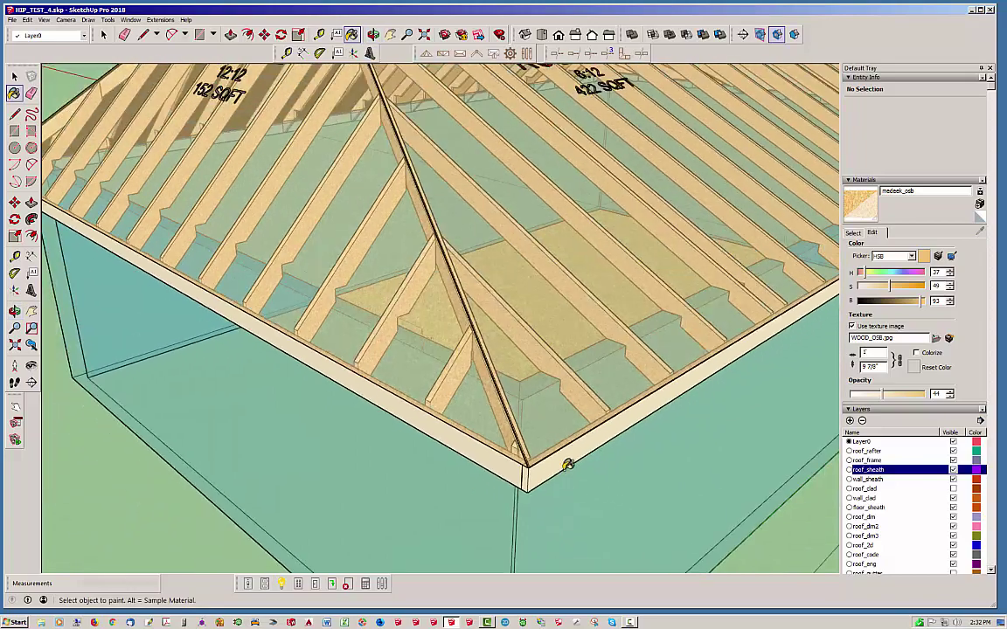
{"action": "scroll", "coordinate": [577, 435], "scroll_direction": "down", "scroll_amount": 3}
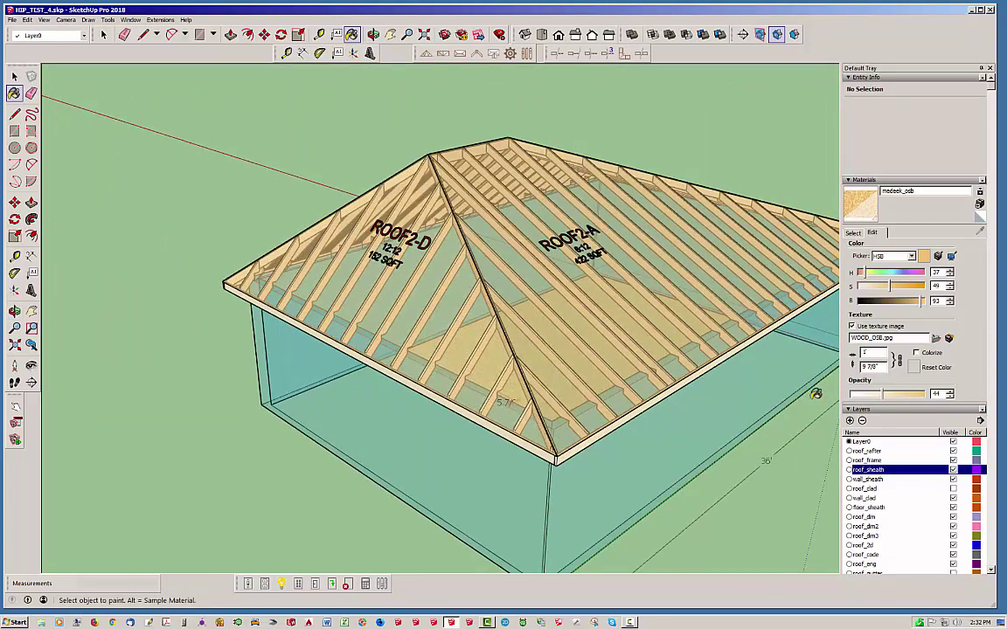
- Turn on the roof_clad and roof_gutter layers
{"action": "left_click", "coordinate": [953, 488]}
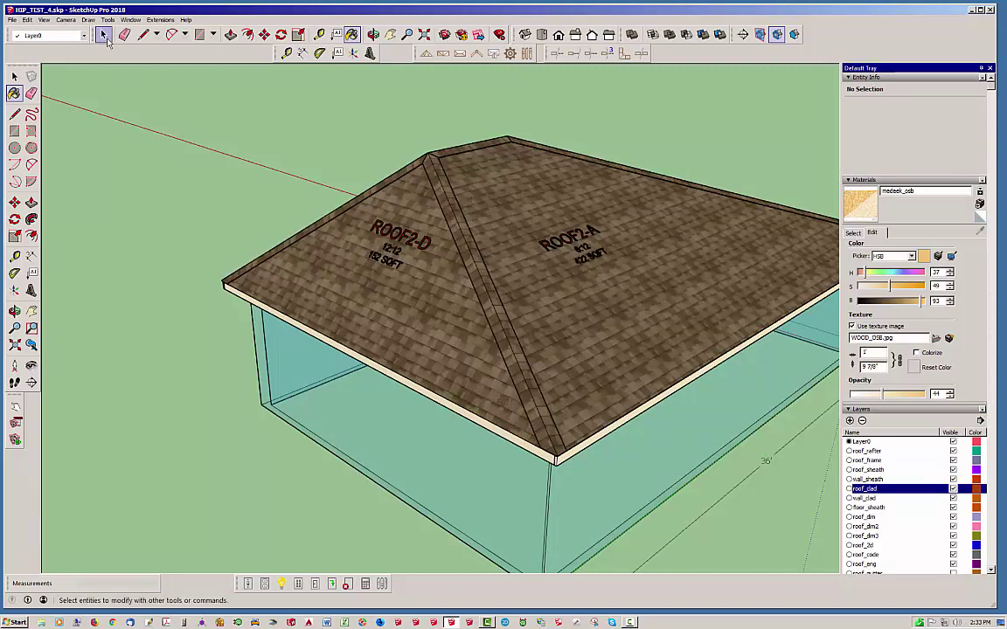
{"action": "left_click", "coordinate": [104, 35]}
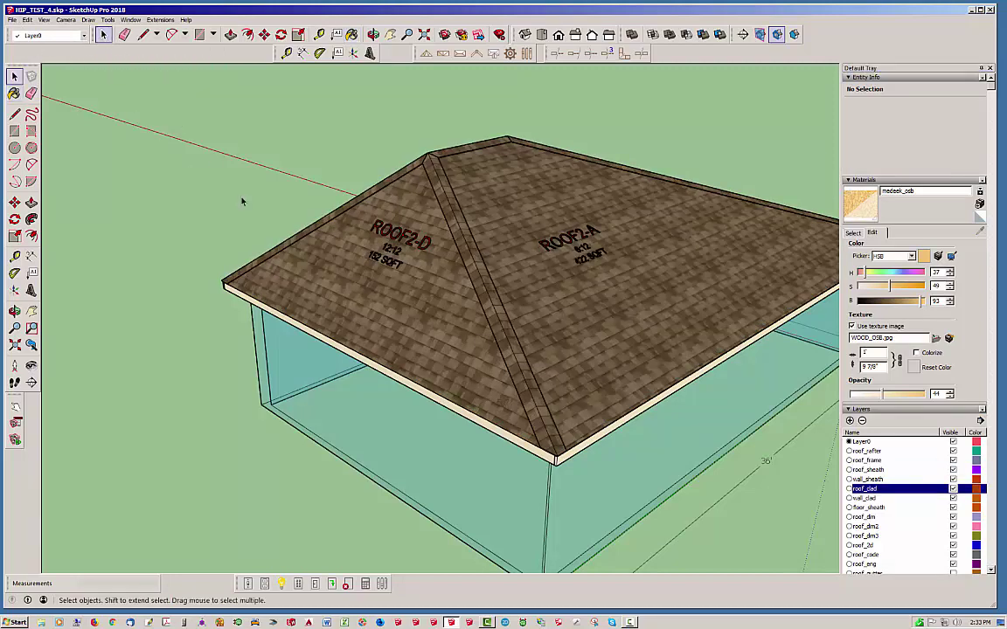
{"action": "left_click", "coordinate": [953, 573]}
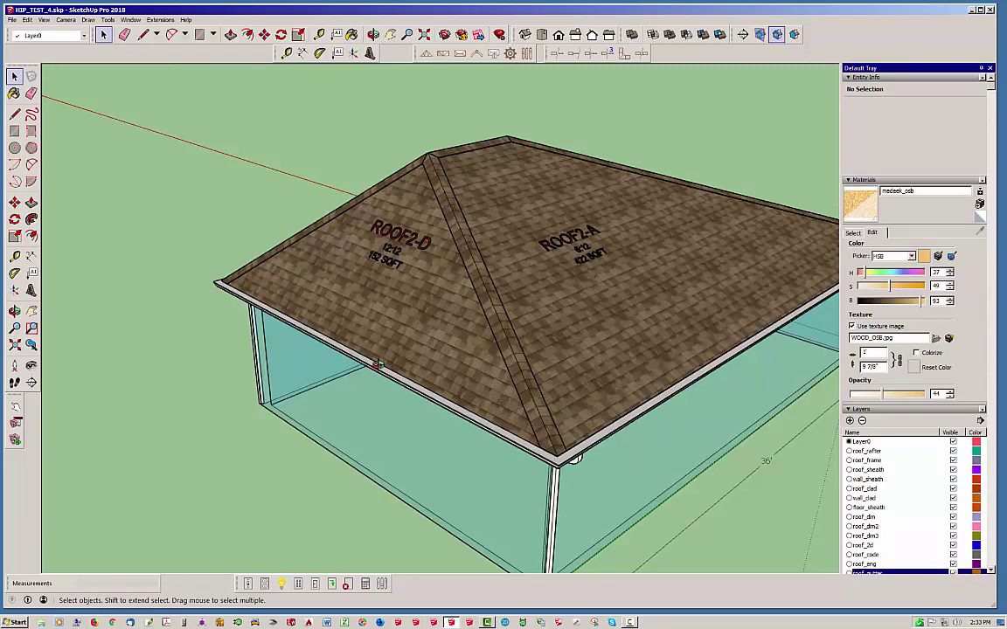
- Examine the shingle cladding, gutters and downspouts around side D, including the rafters from below
{"action": "middle_click_drag", "start_coordinate": [378, 365], "coordinate": [723, 406]}
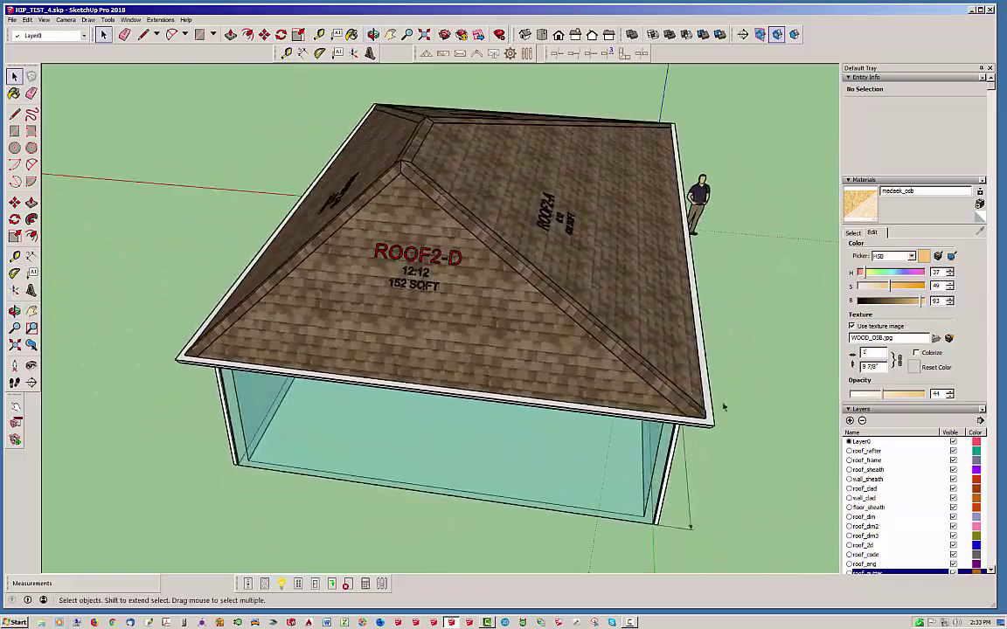
{"action": "scroll", "coordinate": [722, 410], "scroll_direction": "up", "scroll_amount": 5}
{"action": "middle_click_drag", "start_coordinate": [668, 449], "coordinate": [550, 203]}
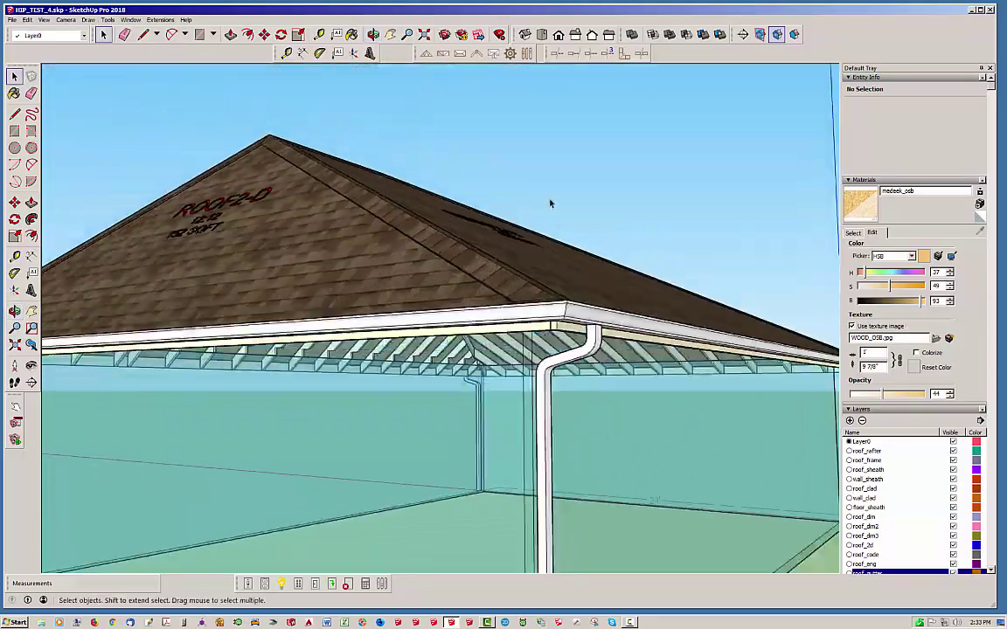
{"action": "scroll", "coordinate": [589, 400], "scroll_direction": "down", "scroll_amount": 5}
{"action": "middle_click_drag", "start_coordinate": [589, 400], "coordinate": [682, 311]}
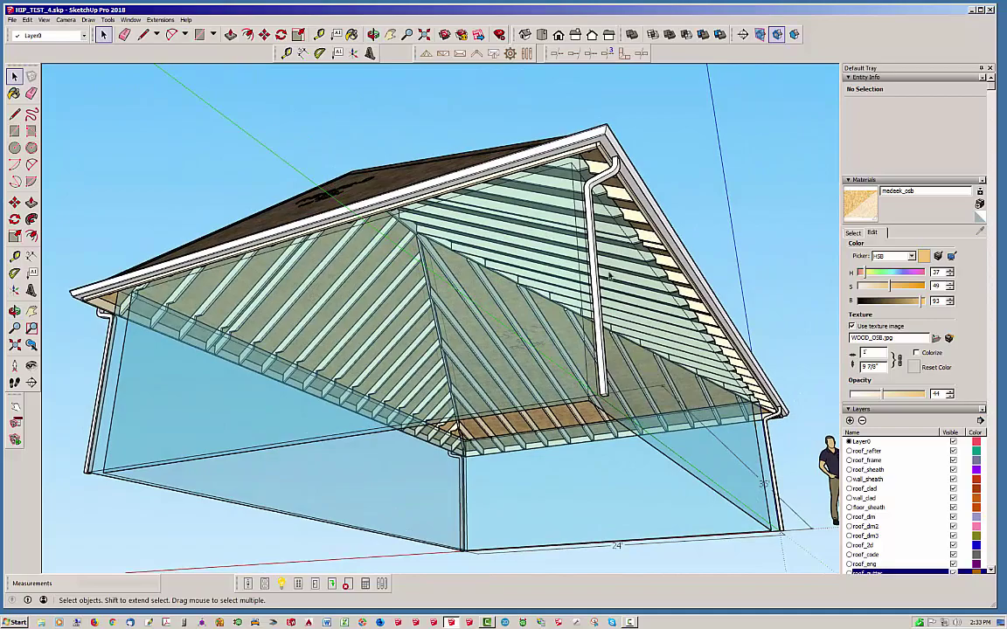
{"action": "middle_click_drag", "start_coordinate": [619, 240], "coordinate": [621, 297]}
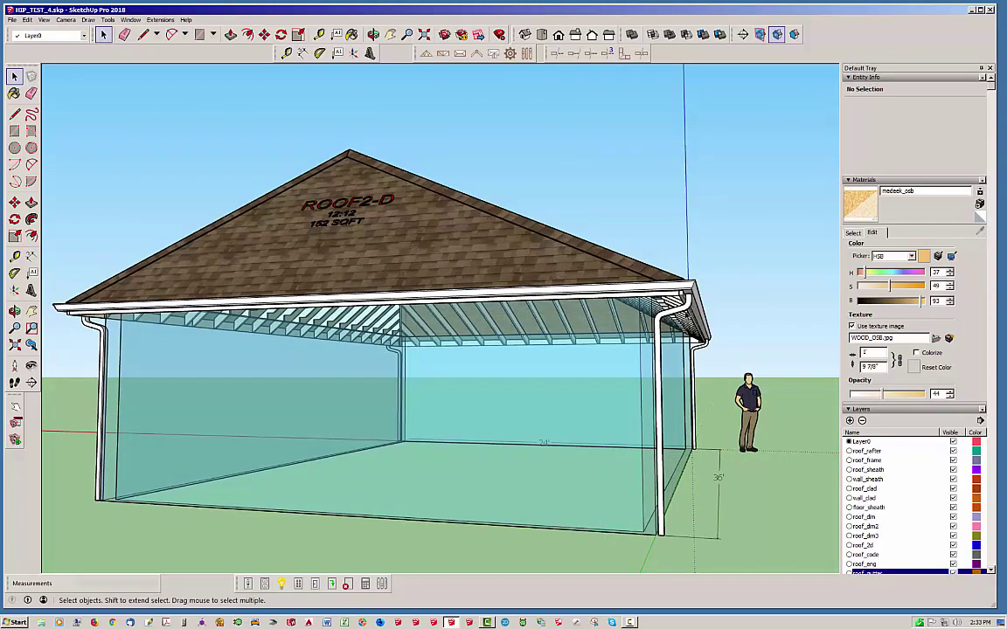
{"action": "middle_click_drag", "start_coordinate": [422, 360], "coordinate": [525, 315]}
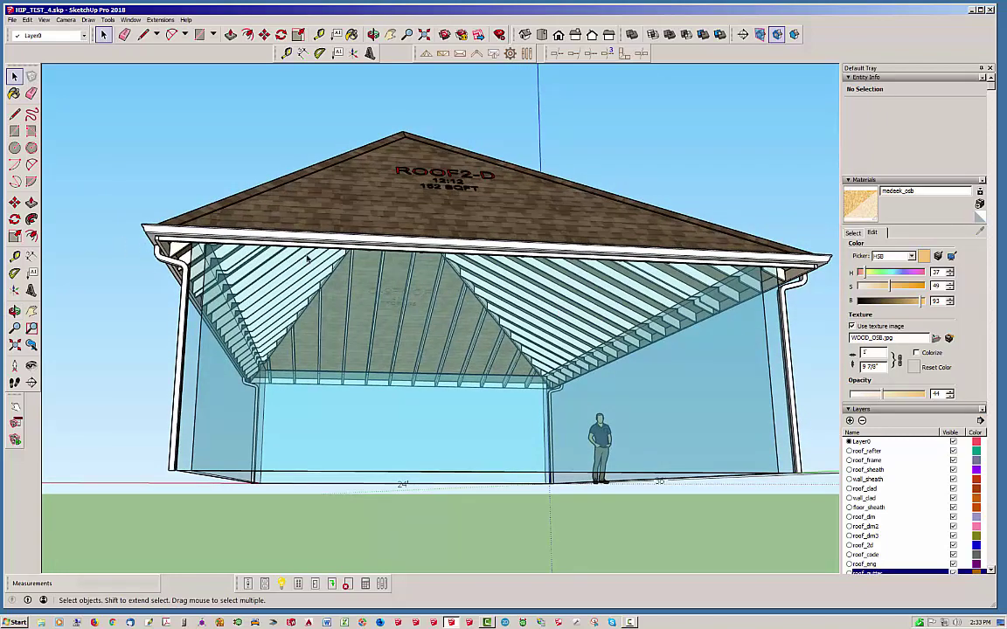
{"action": "middle_click_drag", "start_coordinate": [307, 257], "coordinate": [715, 308]}
{"action": "scroll", "coordinate": [166, 297], "scroll_direction": "down", "scroll_amount": 4}
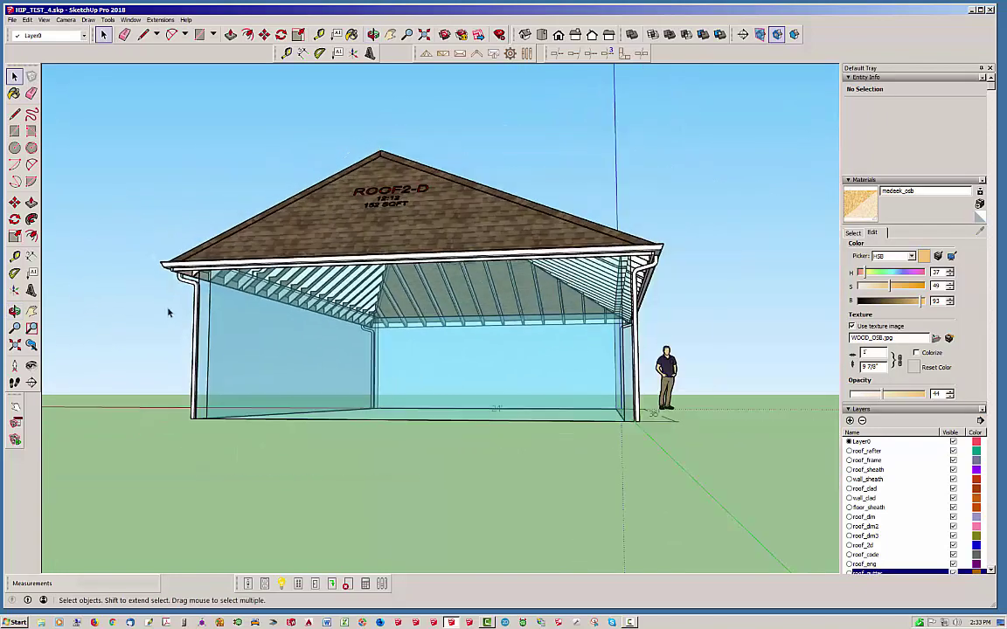
{"action": "middle_click_drag", "start_coordinate": [160, 289], "coordinate": [612, 372]}
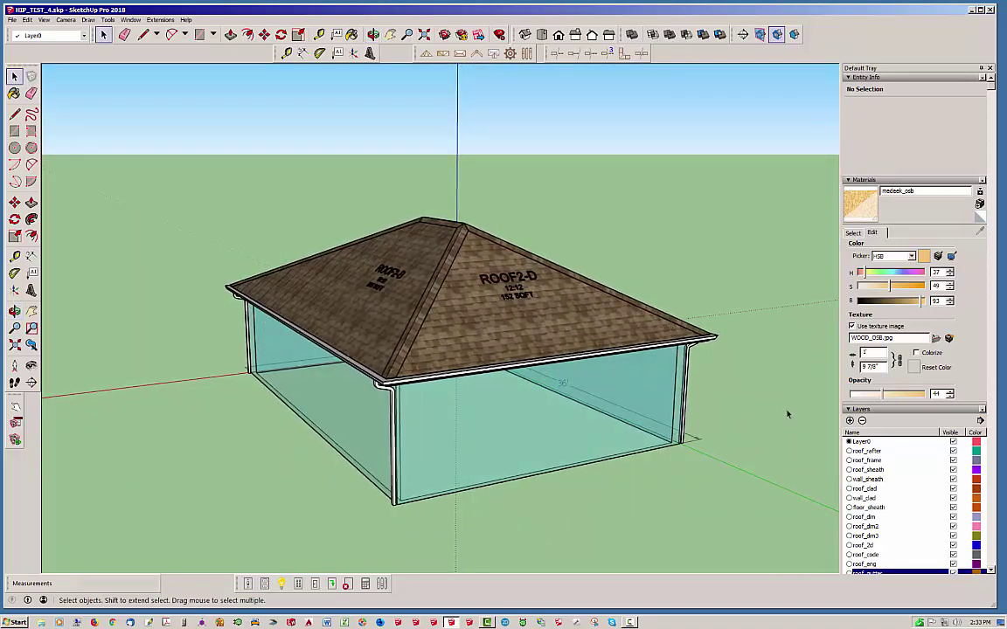
- Edit the rafter assembly to use a Delta Height B of 0 with Overhang B on AUTO, update the roof and close the editor
{"action": "right_click", "coordinate": [574, 316]}
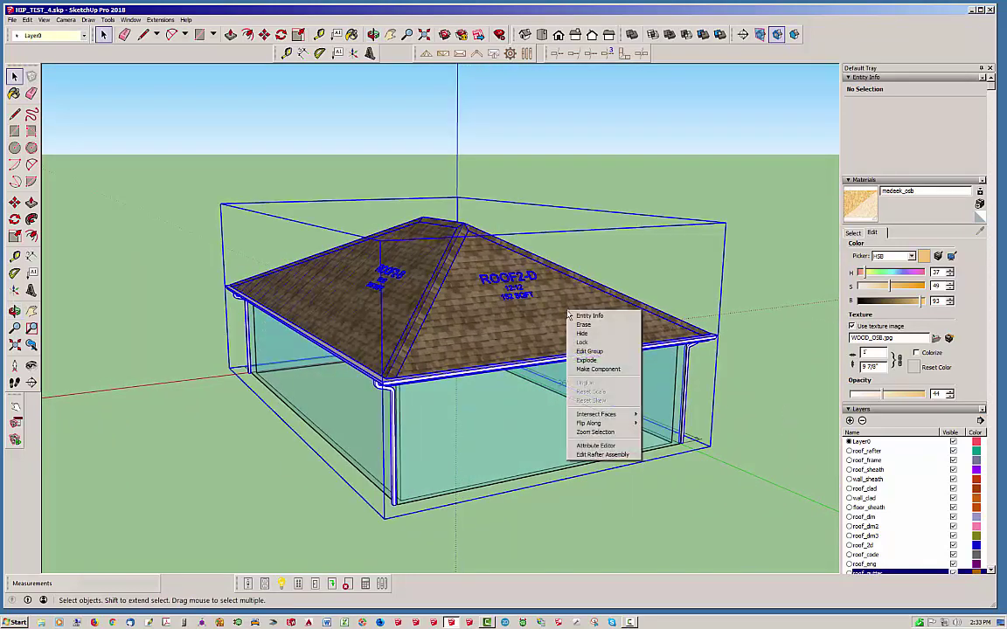
{"action": "left_click", "coordinate": [597, 459]}
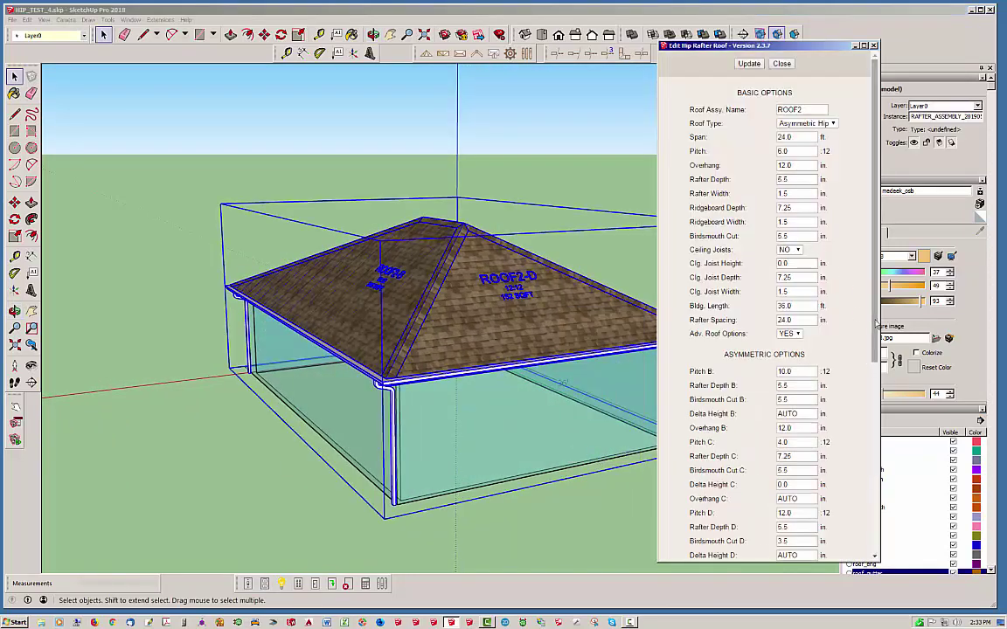
{"action": "left_click_drag", "start_coordinate": [874, 326], "coordinate": [886, 387]}
{"action": "scroll", "coordinate": [887, 392], "scroll_direction": "down", "scroll_amount": 1}
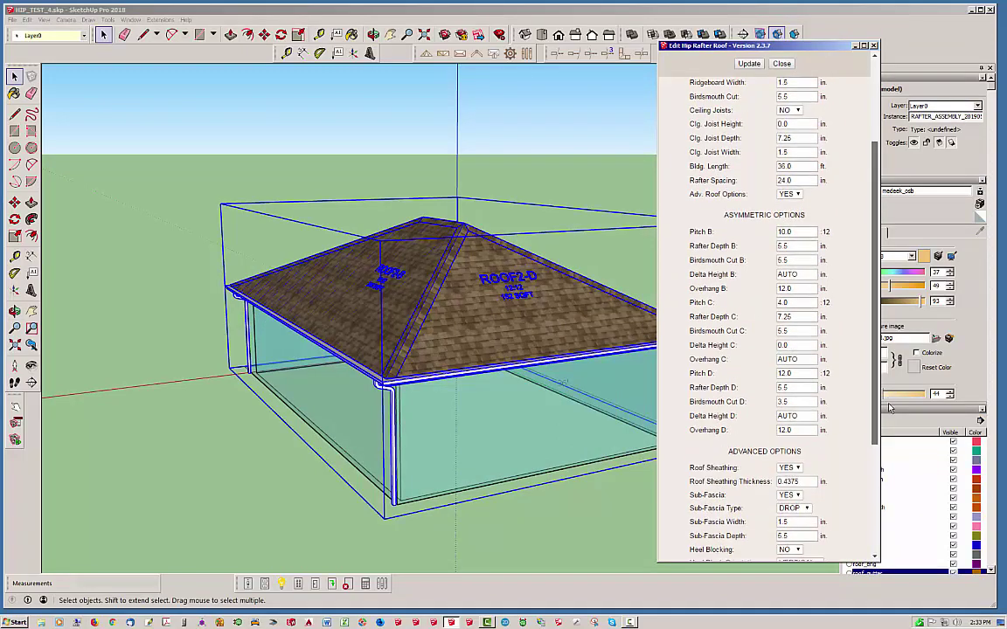
{"action": "middle_click_drag", "start_coordinate": [507, 295], "coordinate": [760, 318]}
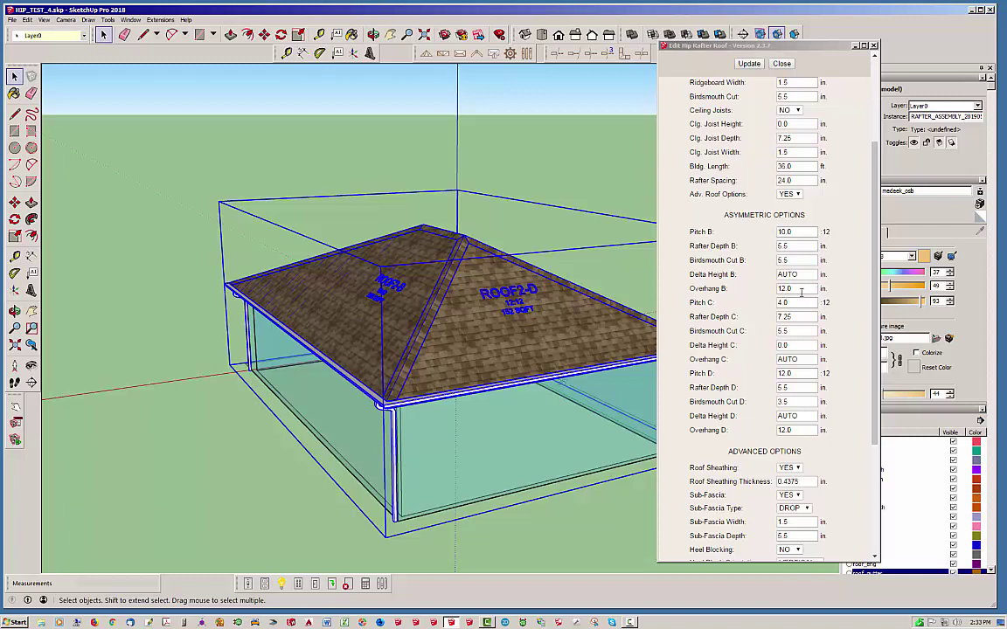
{"action": "double_click", "coordinate": [809, 273]}
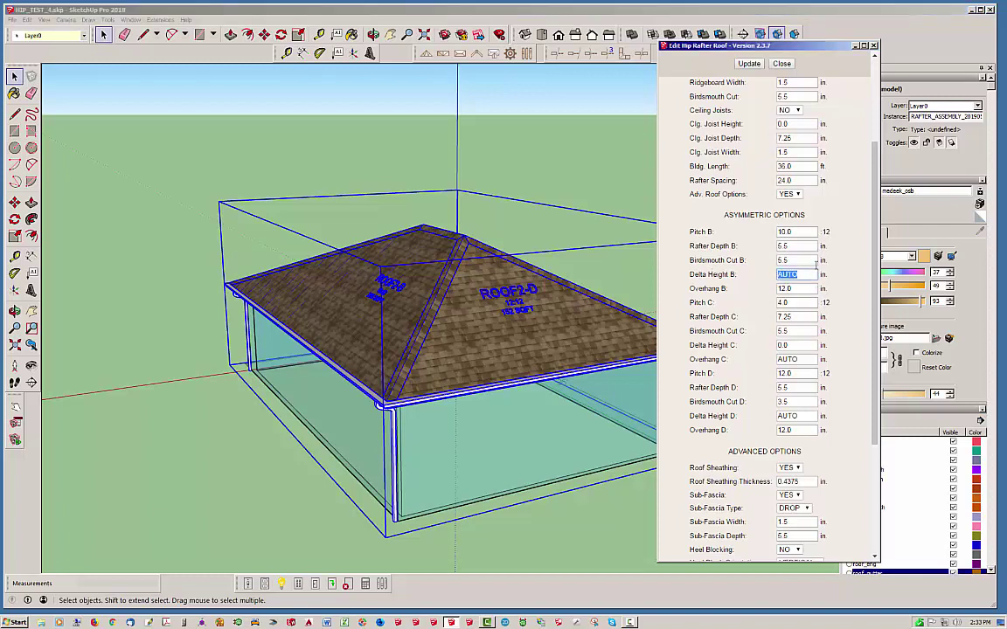
{"action": "type", "text": "0"}
{"action": "left_click", "coordinate": [857, 262]}
{"action": "left_click", "coordinate": [749, 64]}
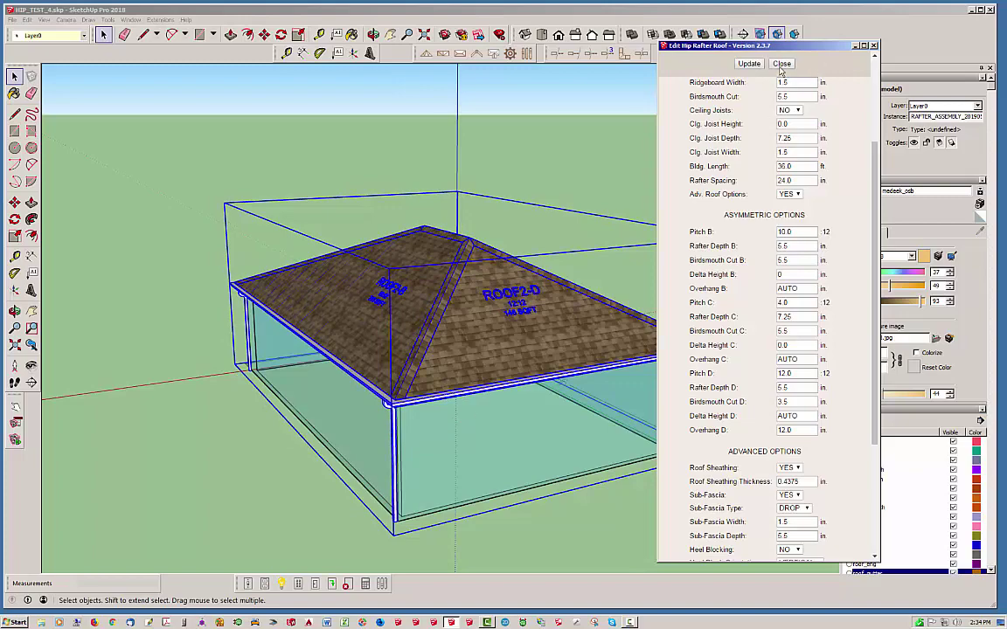
{"action": "left_click", "coordinate": [746, 359]}
- Inspect the gutters, downspouts and eave alignment at both corners of side D on the updated roof
{"action": "middle_click_drag", "start_coordinate": [746, 359], "coordinate": [484, 267]}
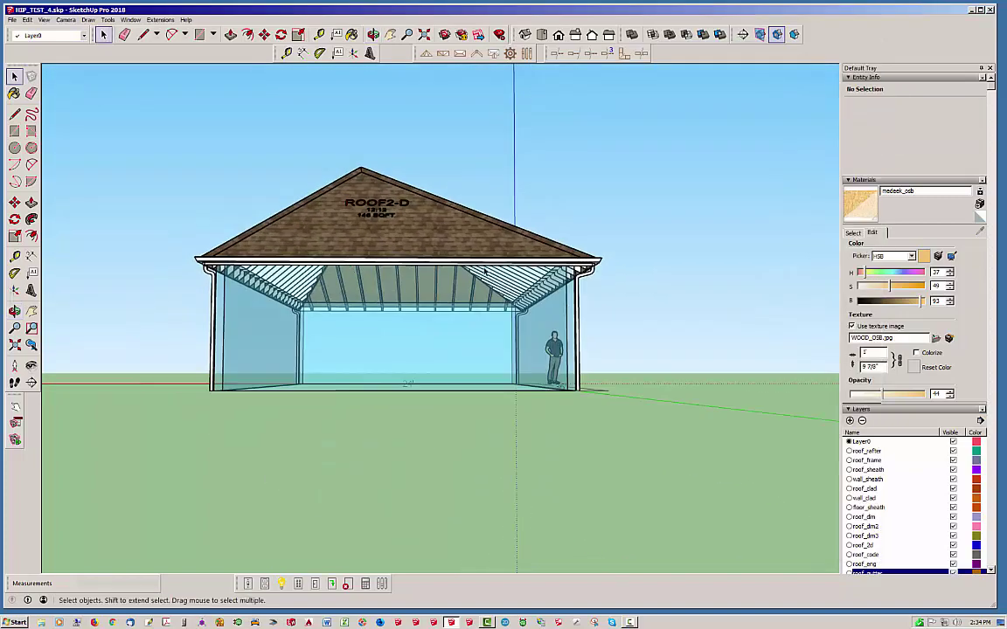
{"action": "scroll", "coordinate": [572, 254], "scroll_direction": "up", "scroll_amount": 1}
{"action": "scroll", "coordinate": [609, 274], "scroll_direction": "up", "scroll_amount": 5}
{"action": "middle_click_drag", "start_coordinate": [591, 265], "coordinate": [575, 280]}
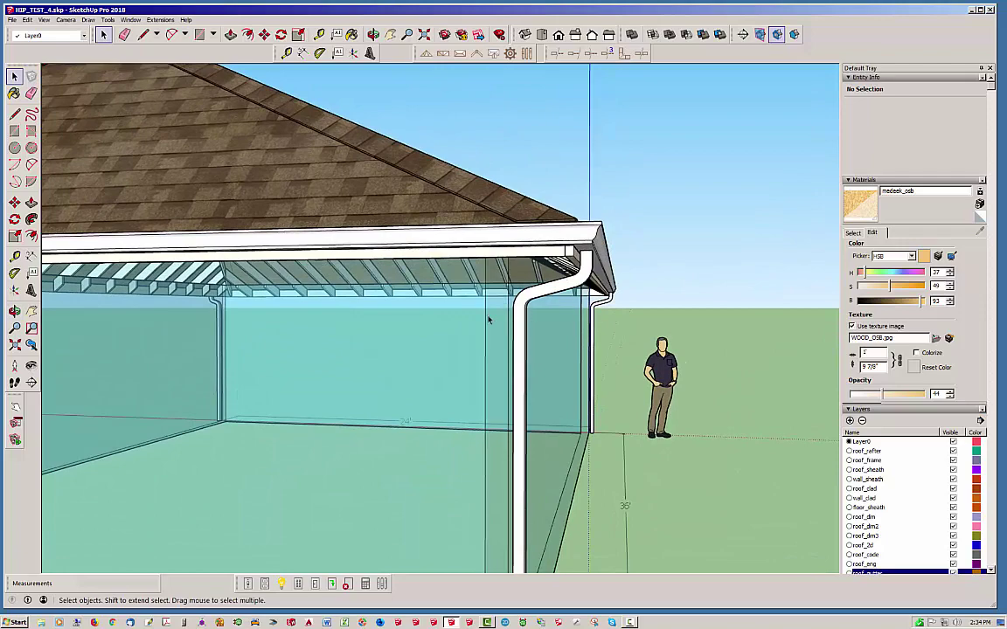
{"action": "scroll", "coordinate": [730, 294], "scroll_direction": "down", "scroll_amount": 4}
{"action": "middle_click_drag", "start_coordinate": [315, 297], "coordinate": [449, 260]}
{"action": "scroll", "coordinate": [357, 259], "scroll_direction": "up", "scroll_amount": 2}
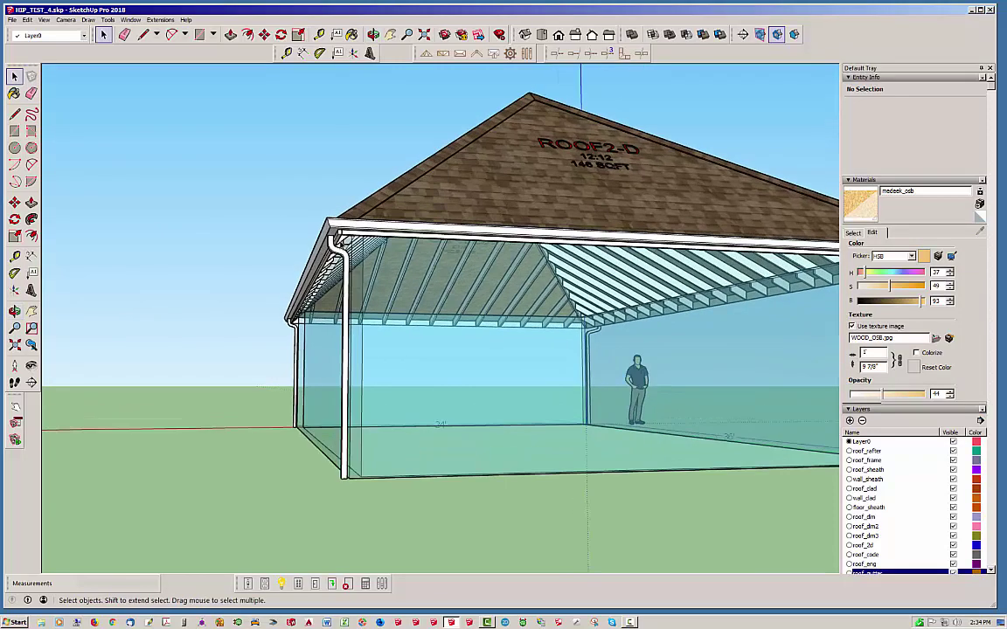
{"action": "scroll", "coordinate": [342, 251], "scroll_direction": "up", "scroll_amount": 4}
{"action": "middle_click_drag", "start_coordinate": [332, 236], "coordinate": [291, 253]}
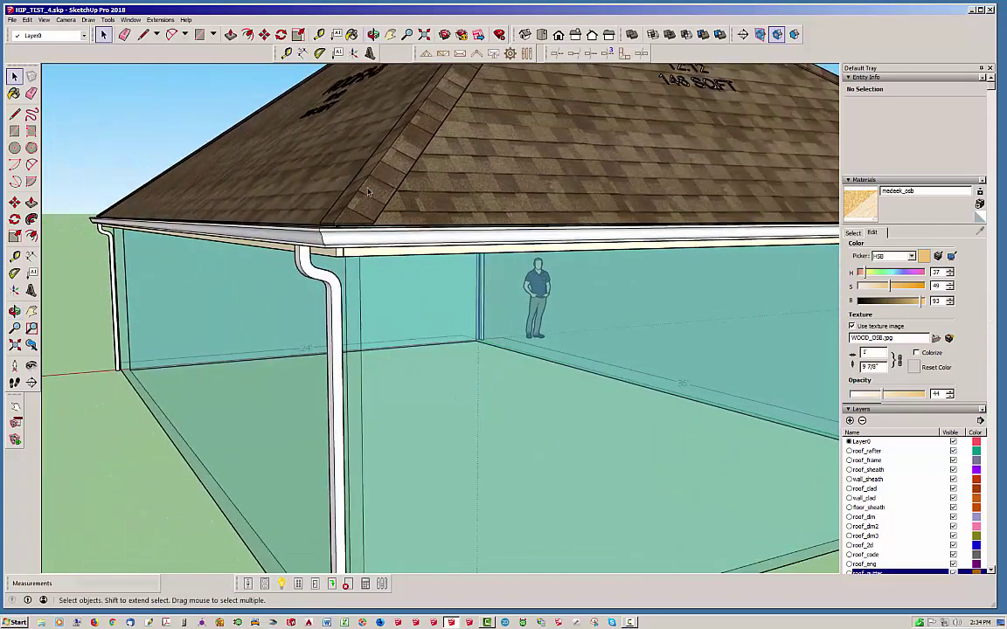
{"action": "middle_click_drag", "start_coordinate": [368, 191], "coordinate": [548, 301]}
{"action": "scroll", "coordinate": [643, 294], "scroll_direction": "down", "scroll_amount": 5}
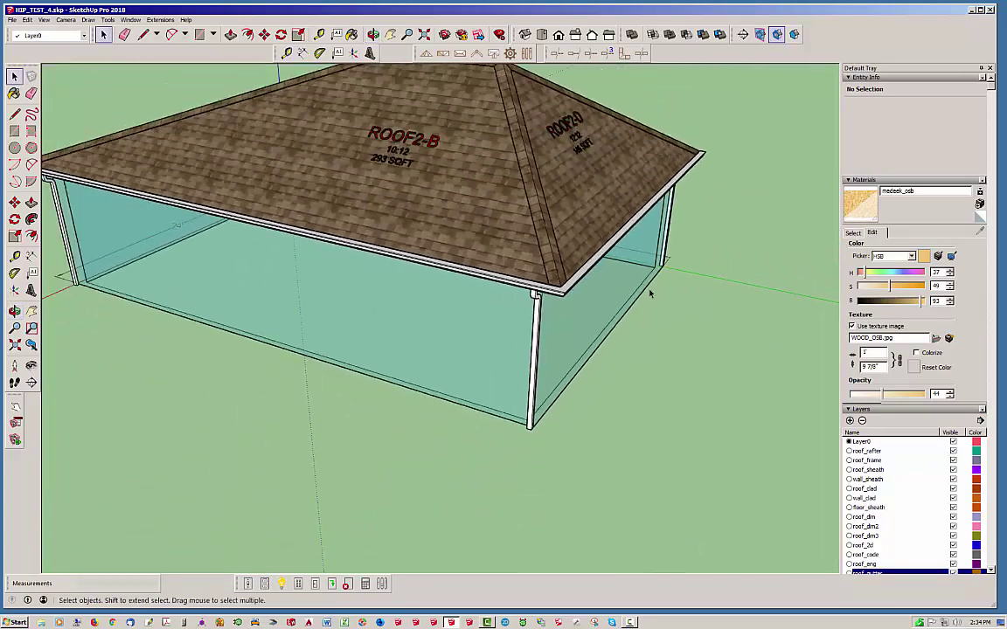
{"action": "scroll", "coordinate": [650, 294], "scroll_direction": "down", "scroll_amount": 1}
- Examine the whole roof from the side C end, from above and from underneath the rafters
{"action": "middle_click_drag", "start_coordinate": [343, 161], "coordinate": [868, 293]}
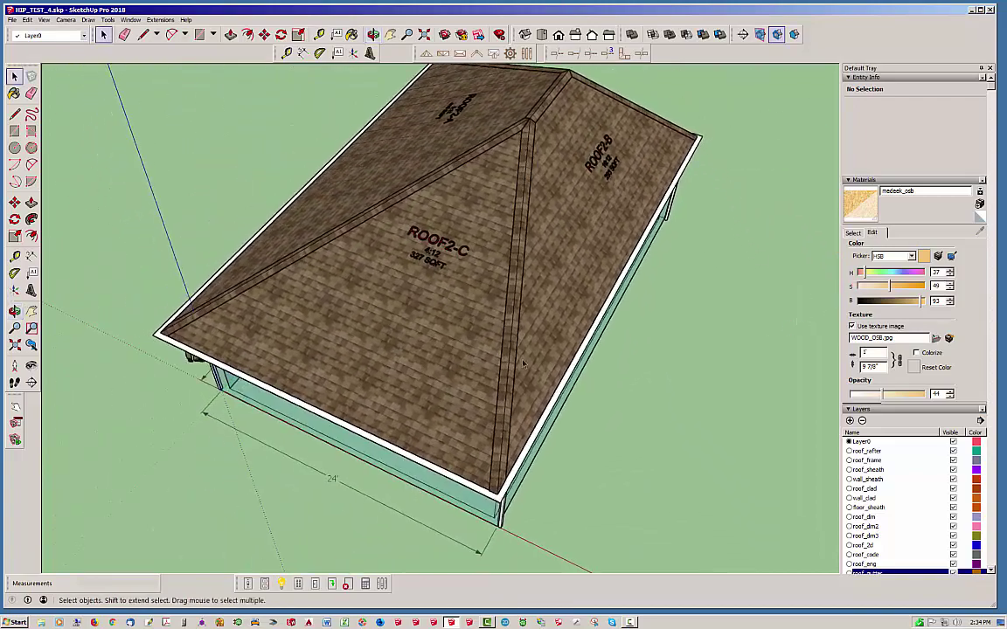
{"action": "scroll", "coordinate": [367, 430], "scroll_direction": "down", "scroll_amount": 2}
{"action": "middle_click_drag", "start_coordinate": [463, 378], "coordinate": [599, 350]}
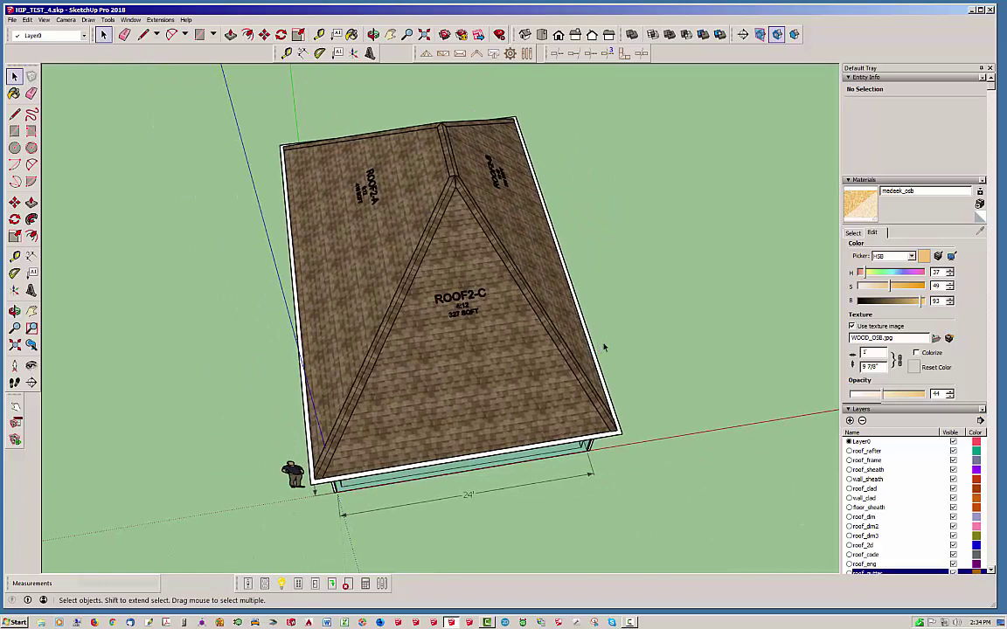
{"action": "middle_click_drag", "start_coordinate": [570, 369], "coordinate": [592, 81]}
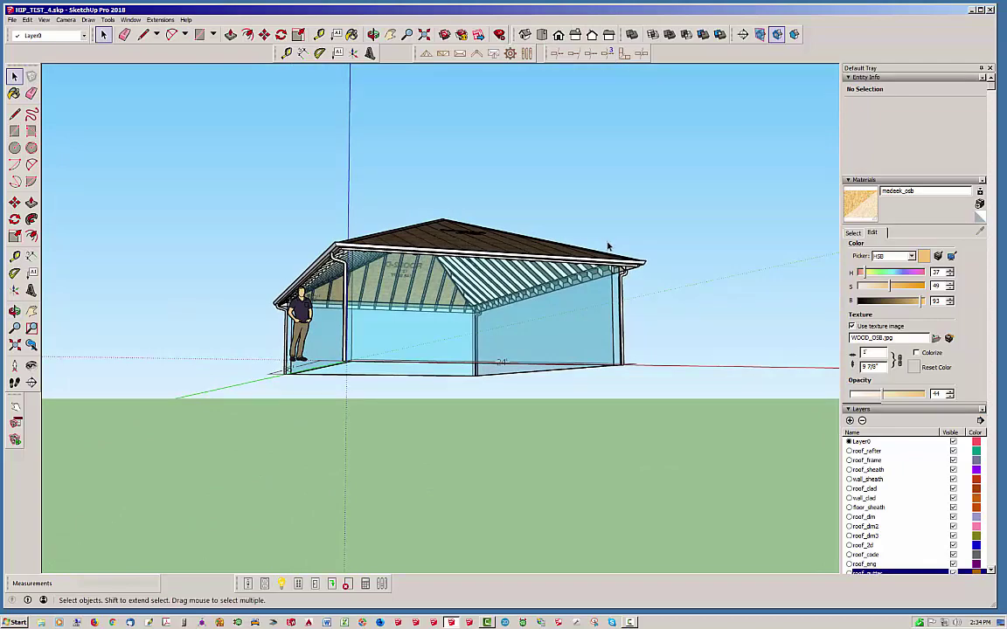
{"action": "middle_click_drag", "start_coordinate": [591, 272], "coordinate": [349, 125]}
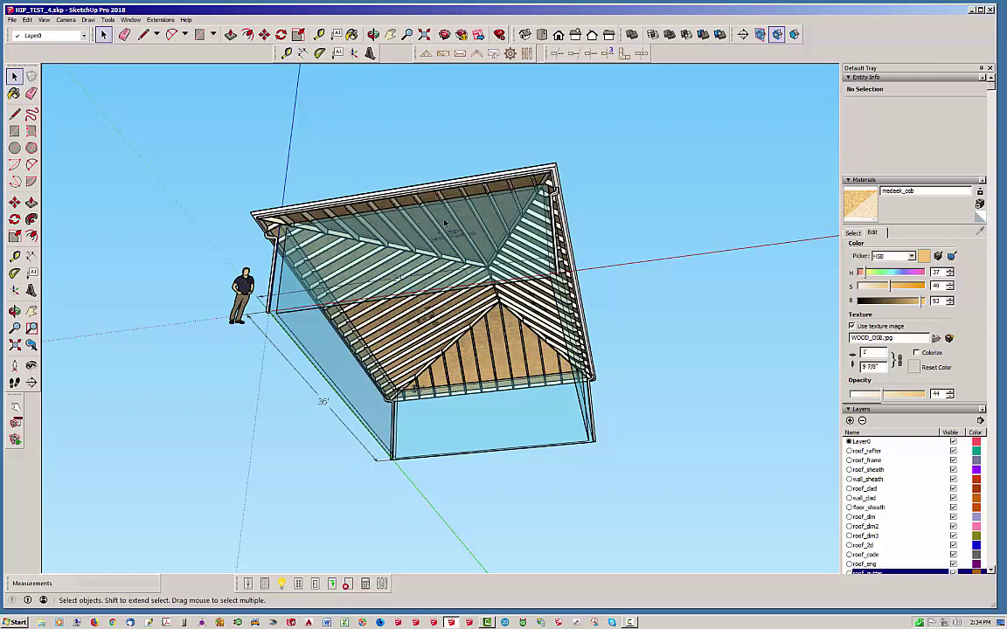
{"action": "middle_click_drag", "start_coordinate": [445, 225], "coordinate": [579, 435]}
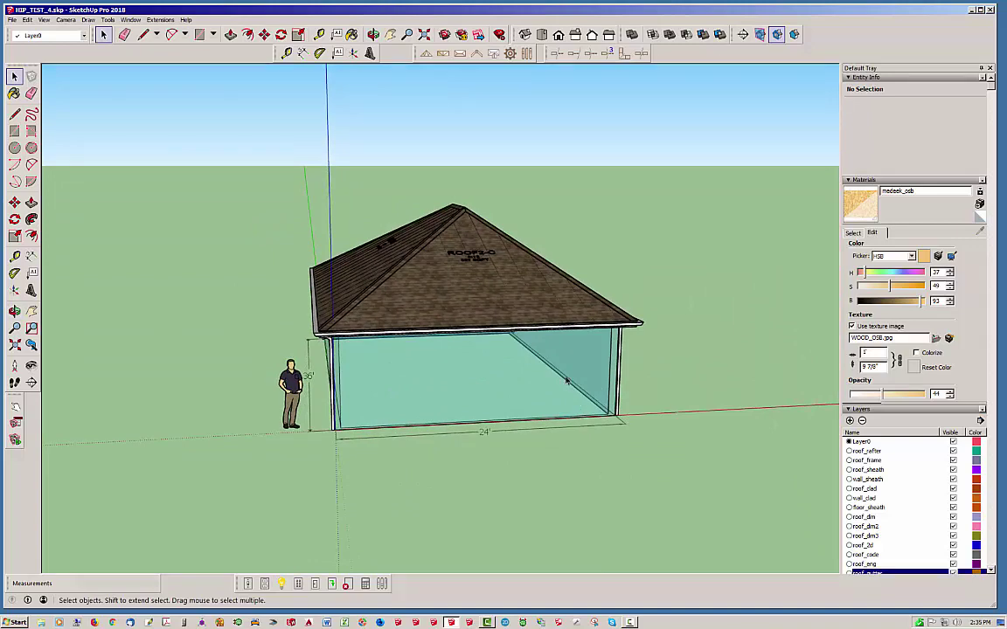
- Inspect the ridge and hip cap shingles up close where they meet at the ridge ends
{"action": "middle_click_drag", "start_coordinate": [494, 255], "coordinate": [511, 273]}
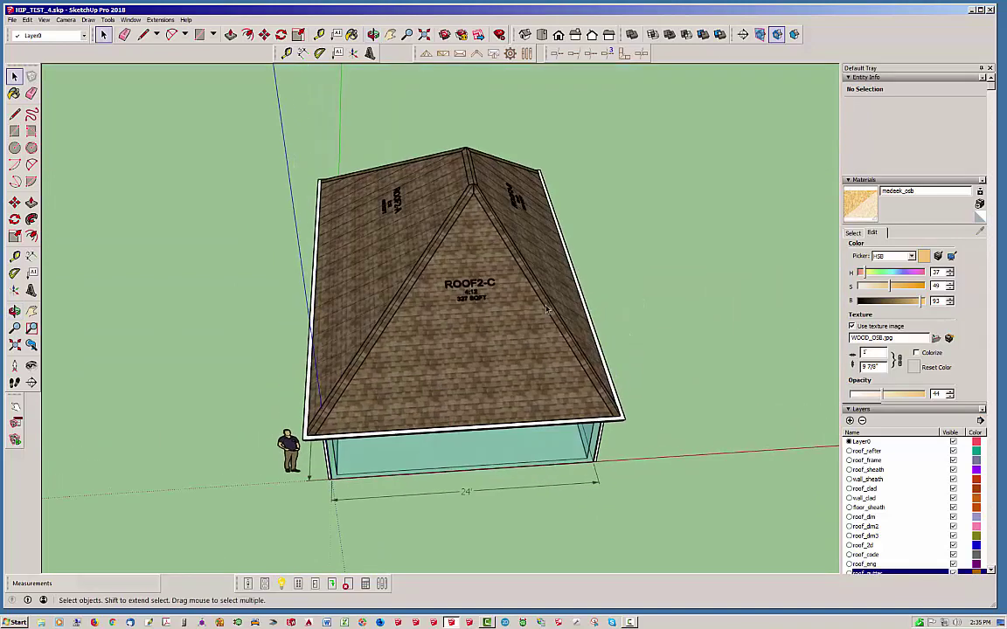
{"action": "scroll", "coordinate": [455, 171], "scroll_direction": "up", "scroll_amount": 4}
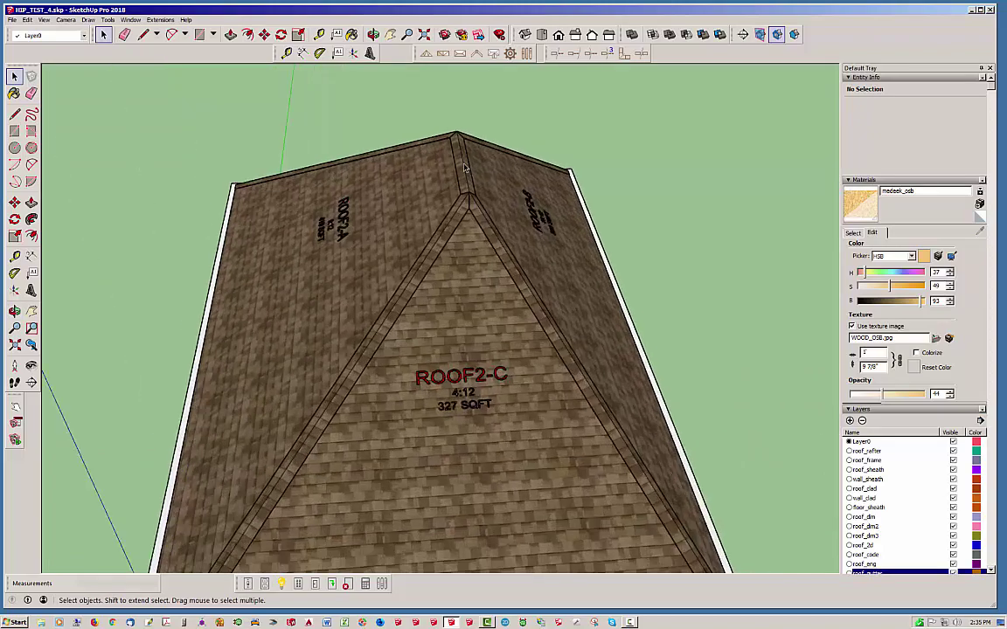
{"action": "scroll", "coordinate": [465, 170], "scroll_direction": "up", "scroll_amount": 5}
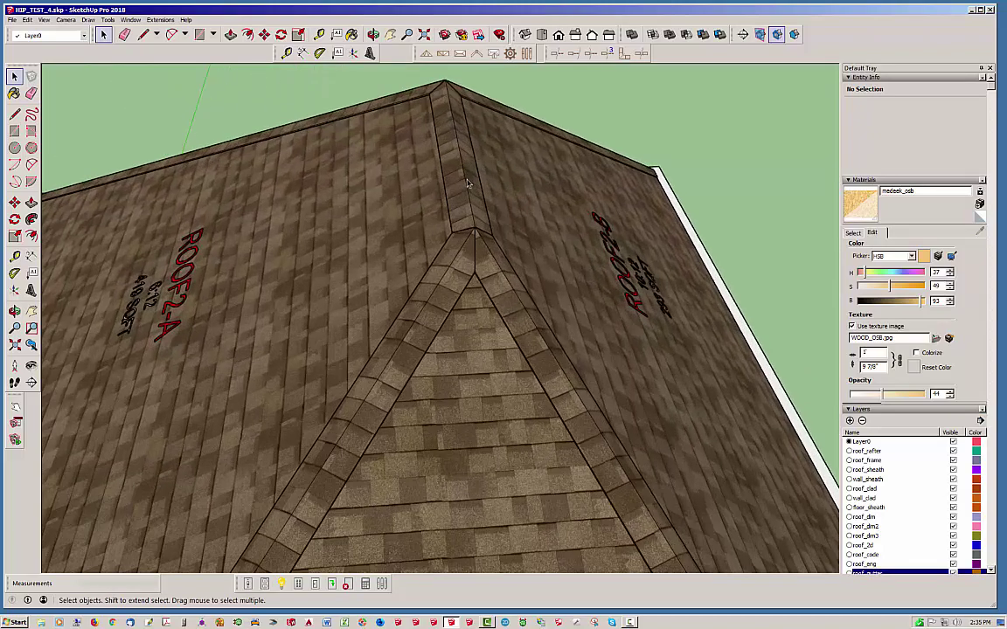
{"action": "middle_click_drag", "start_coordinate": [468, 183], "coordinate": [465, 374]}
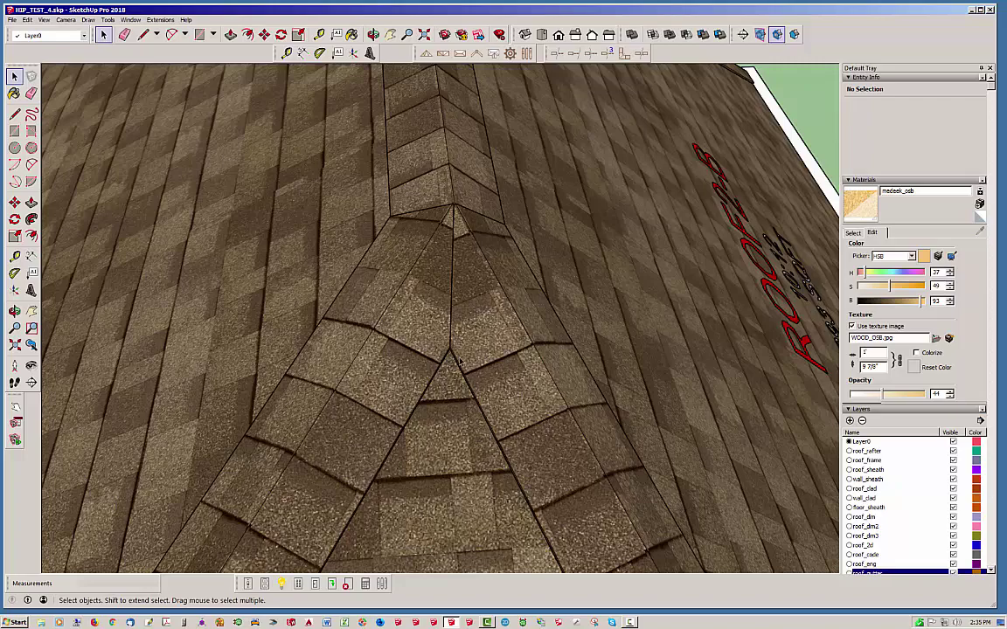
{"action": "middle_click_drag", "start_coordinate": [466, 348], "coordinate": [454, 200]}
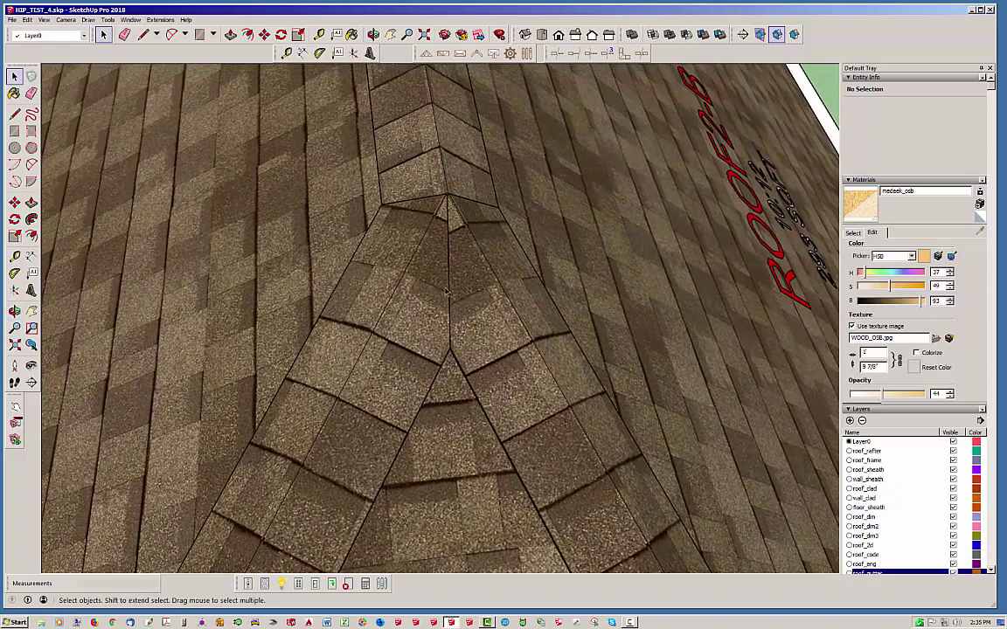
{"action": "middle_click_drag", "start_coordinate": [460, 302], "coordinate": [503, 323]}
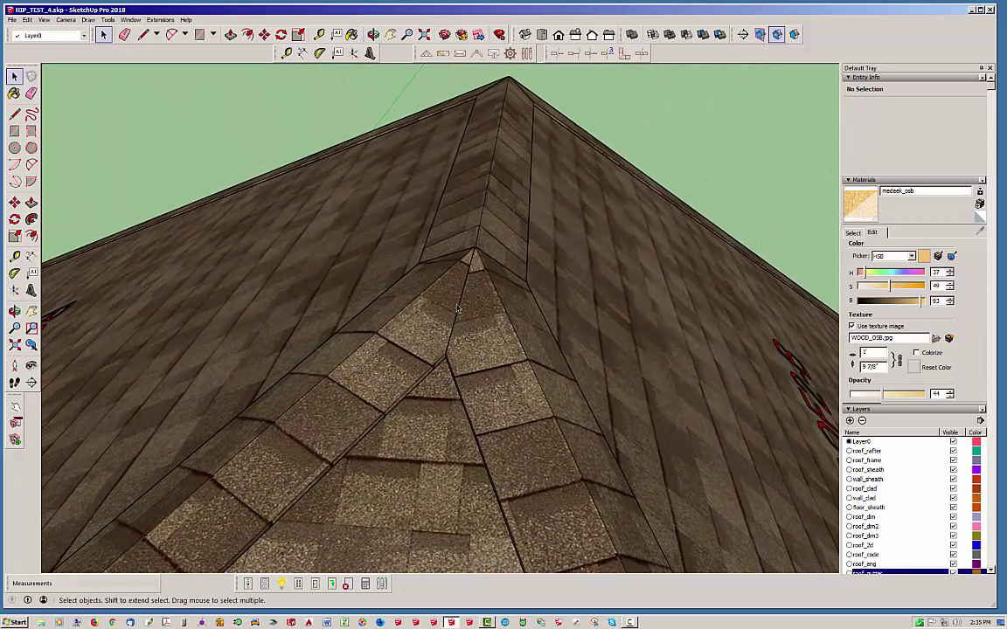
{"action": "middle_click_drag", "start_coordinate": [453, 402], "coordinate": [423, 489]}
{"action": "middle_click_drag", "start_coordinate": [487, 309], "coordinate": [538, 419]}
{"action": "scroll", "coordinate": [597, 444], "scroll_direction": "up", "scroll_amount": 2}
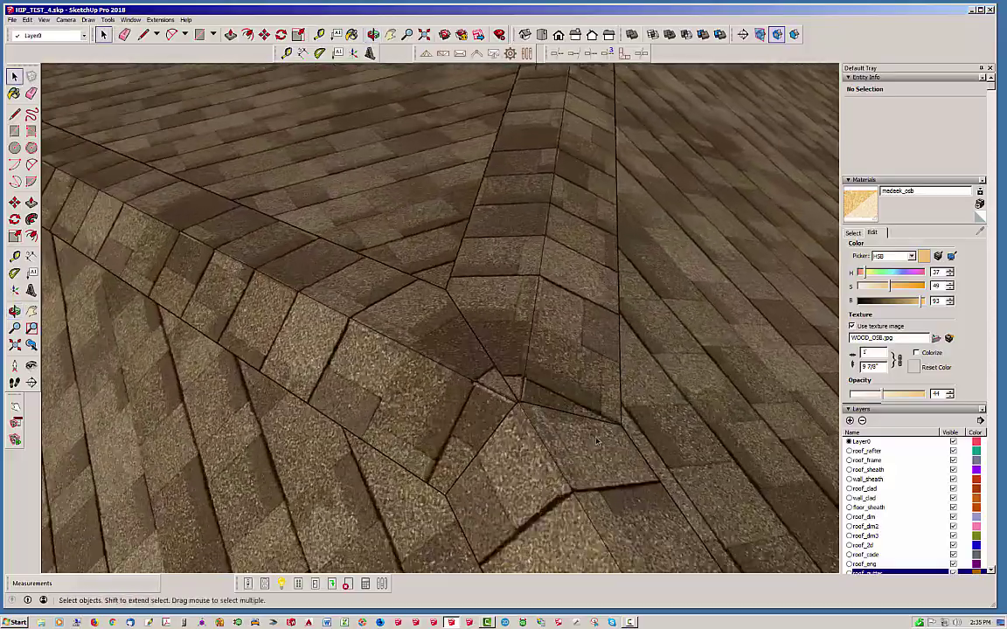
{"action": "middle_click_drag", "start_coordinate": [597, 444], "coordinate": [508, 277]}
- Check the hip cap, gutter and fascia at the eave corner between sides B and D, then survey side B
{"action": "scroll", "coordinate": [507, 277], "scroll_direction": "down", "scroll_amount": 10}
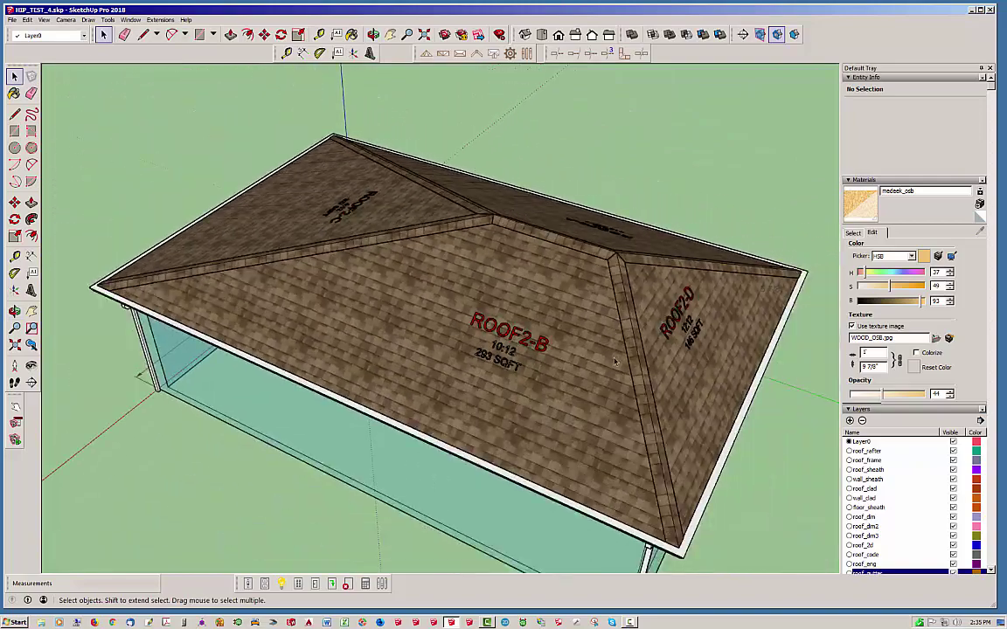
{"action": "middle_click_drag", "start_coordinate": [615, 361], "coordinate": [545, 327]}
{"action": "scroll", "coordinate": [569, 451], "scroll_direction": "up", "scroll_amount": 3}
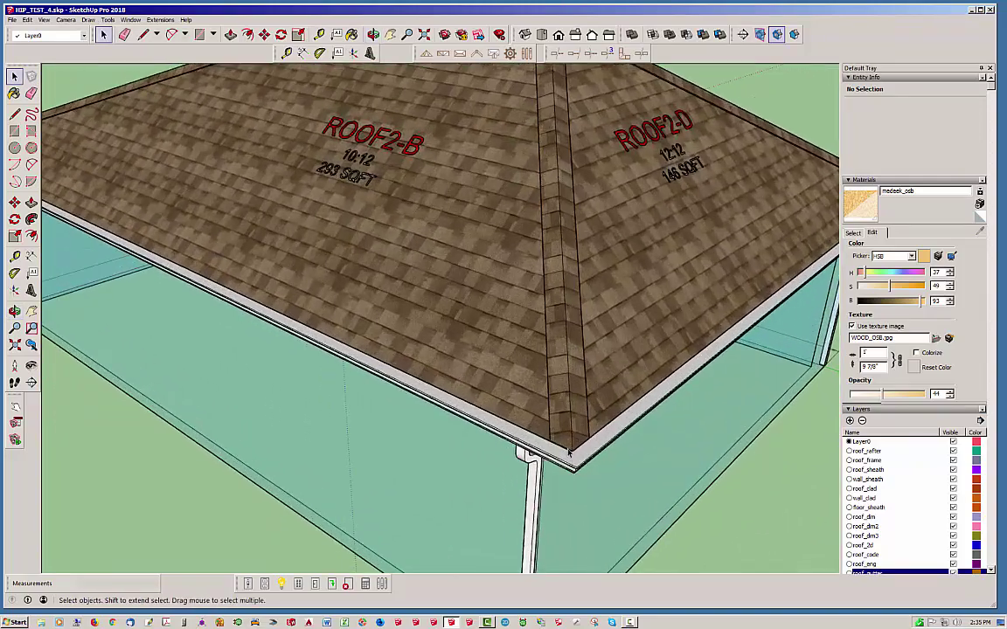
{"action": "middle_click_drag", "start_coordinate": [581, 445], "coordinate": [559, 236]}
{"action": "scroll", "coordinate": [578, 502], "scroll_direction": "up", "scroll_amount": 1}
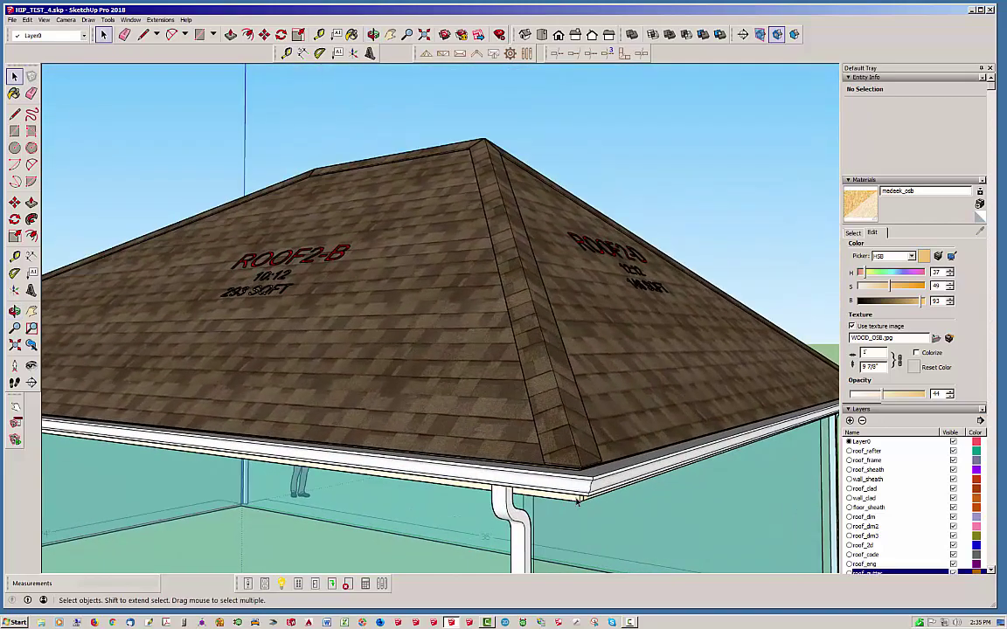
{"action": "scroll", "coordinate": [577, 500], "scroll_direction": "up", "scroll_amount": 5}
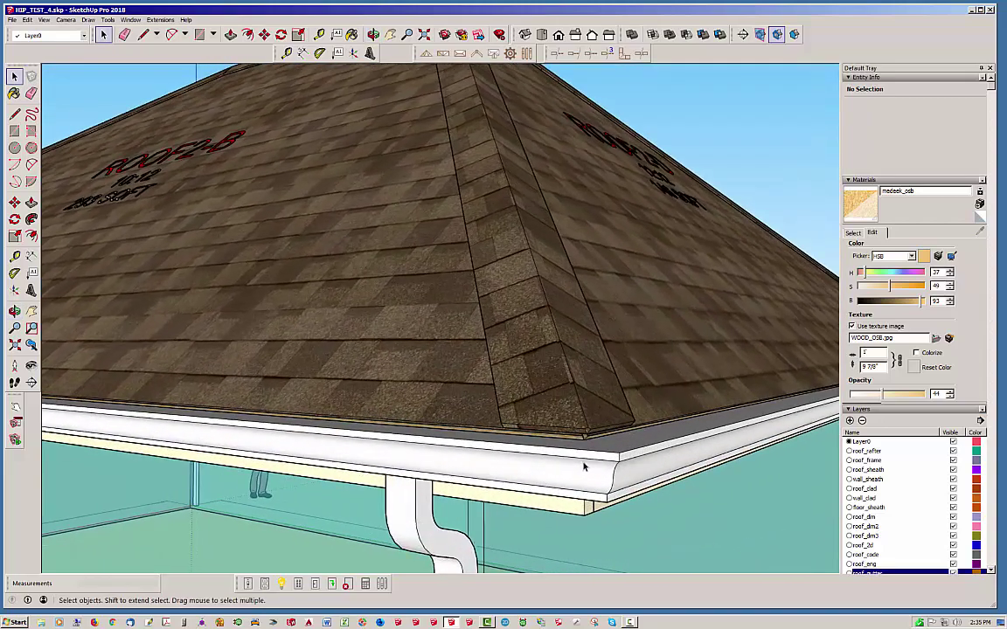
{"action": "middle_click_drag", "start_coordinate": [584, 467], "coordinate": [652, 459]}
{"action": "scroll", "coordinate": [640, 456], "scroll_direction": "down", "scroll_amount": 6}
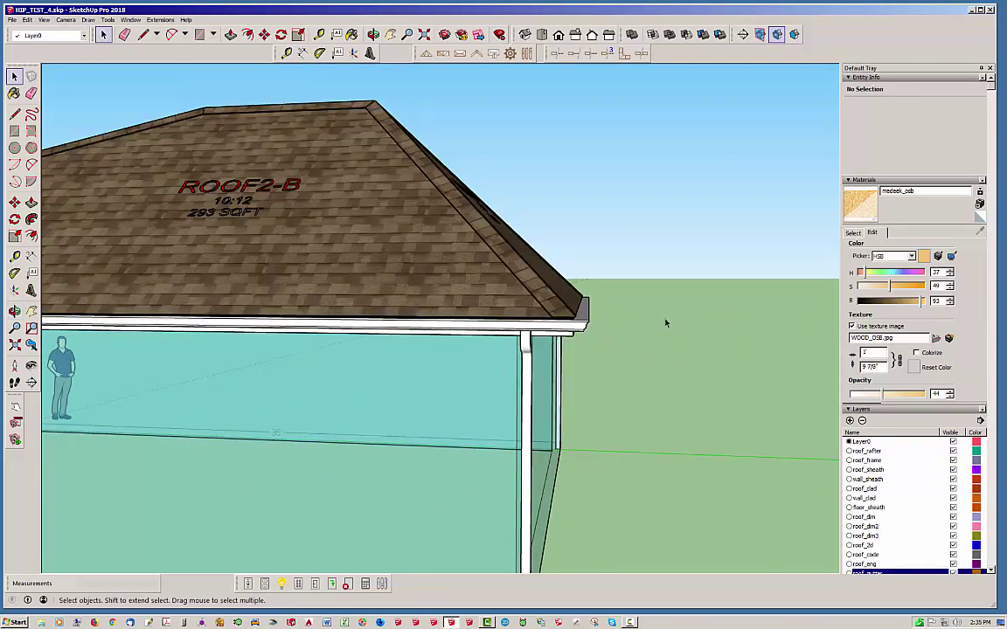
{"action": "middle_click_drag", "start_coordinate": [665, 321], "coordinate": [512, 380]}
{"action": "scroll", "coordinate": [685, 308], "scroll_direction": "down", "scroll_amount": 4}
{"action": "middle_click_drag", "start_coordinate": [730, 330], "coordinate": [503, 359]}
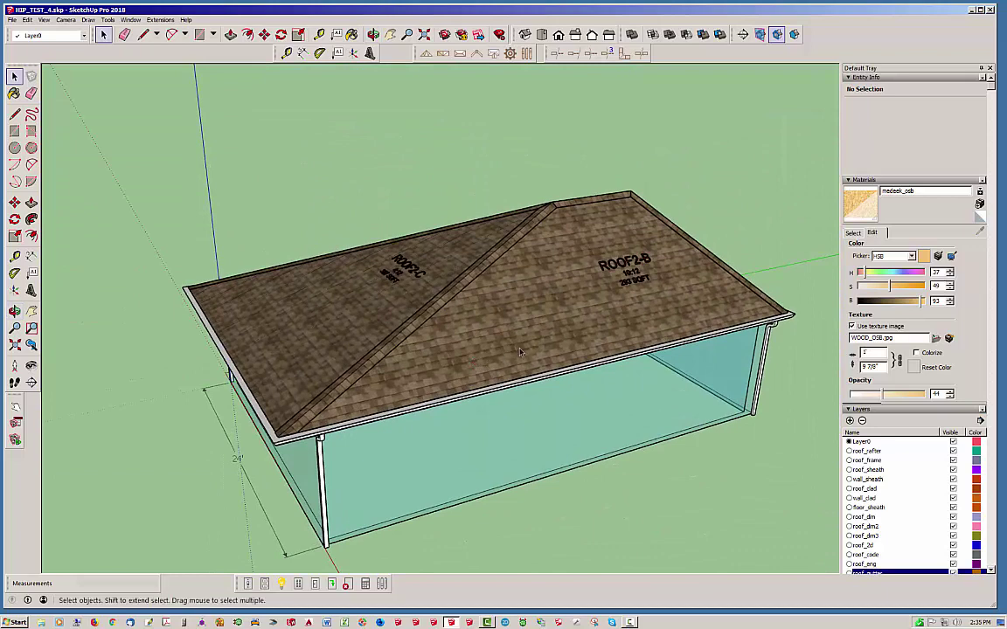